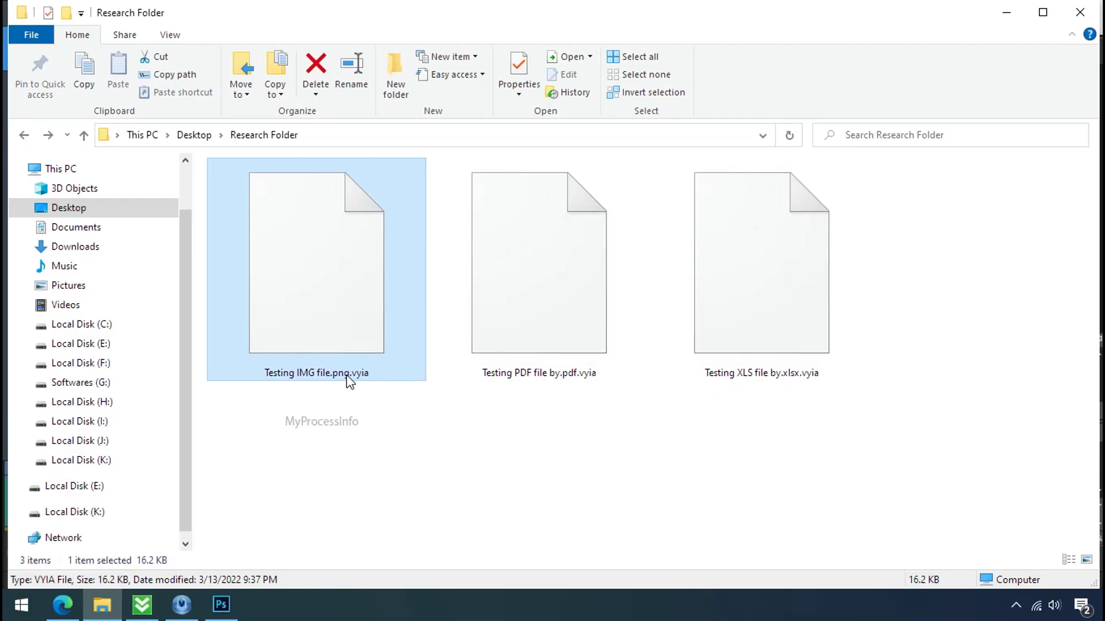
Remove the .vyia extension to rename the image Testing IMG file.png, then try opening it in Photos
left_click(348, 374)
left_click(350, 375)
left_click_drag(349, 374, 380, 375)
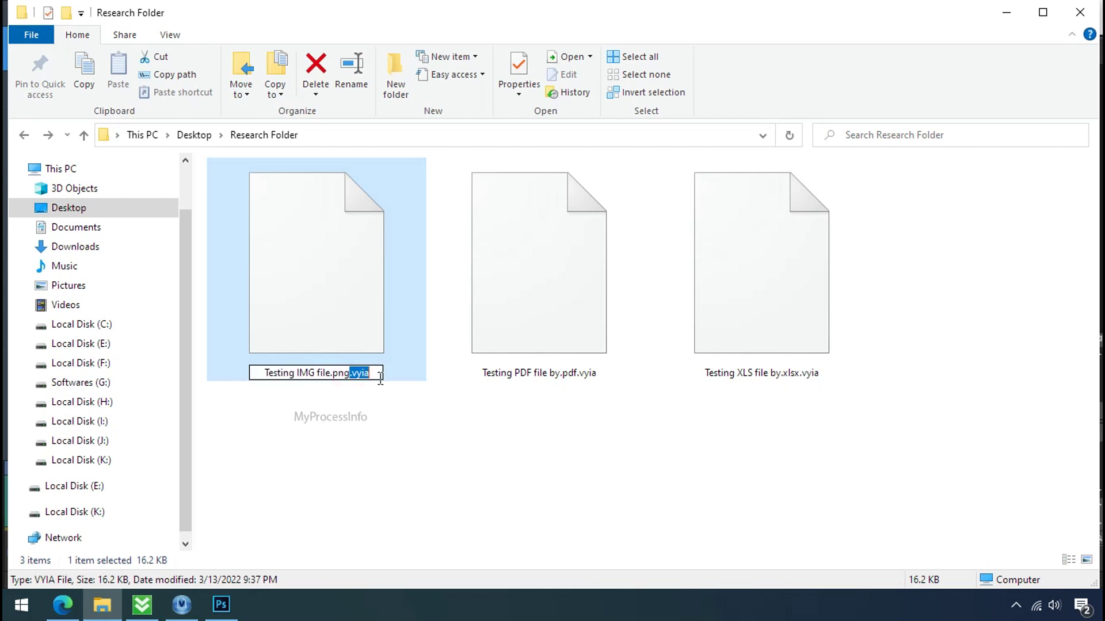
key("BackSpace")
key("Return")
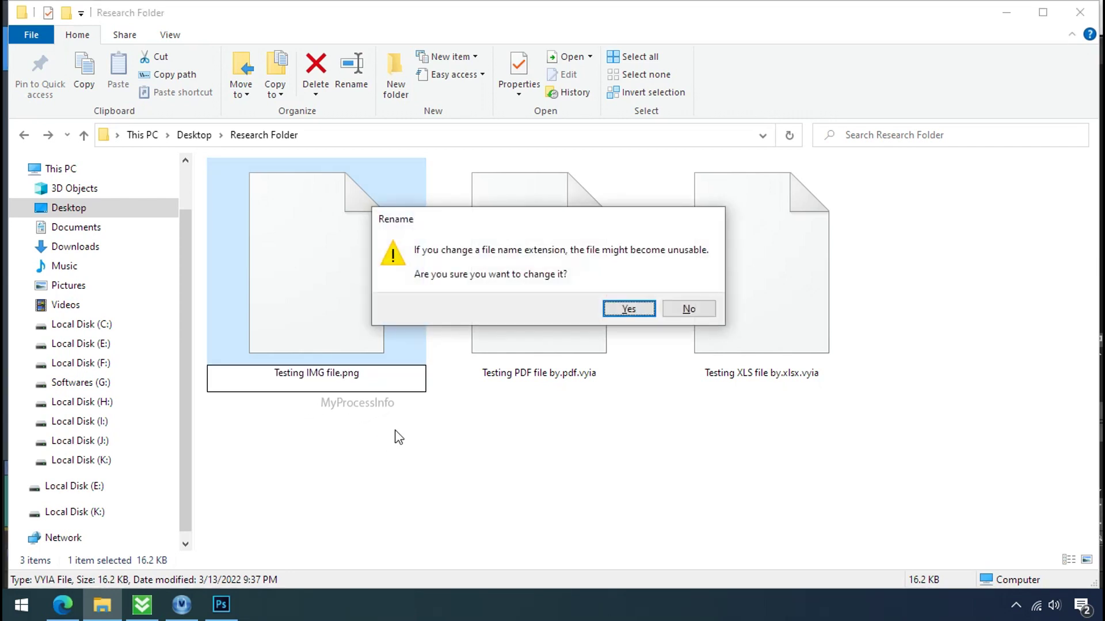
left_click(619, 308)
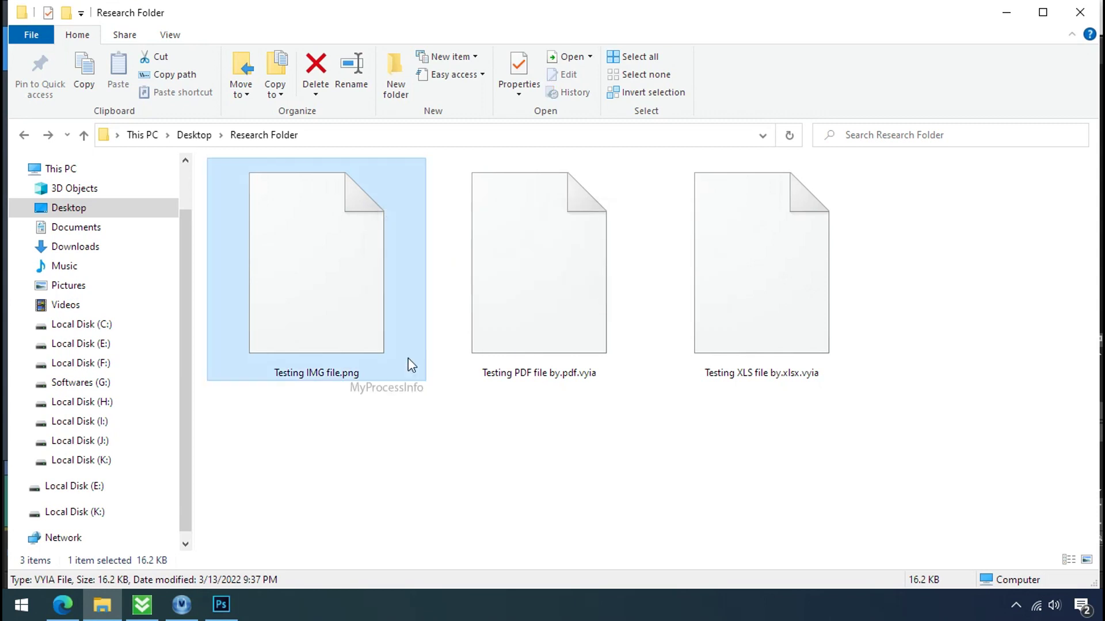
double_click(379, 335)
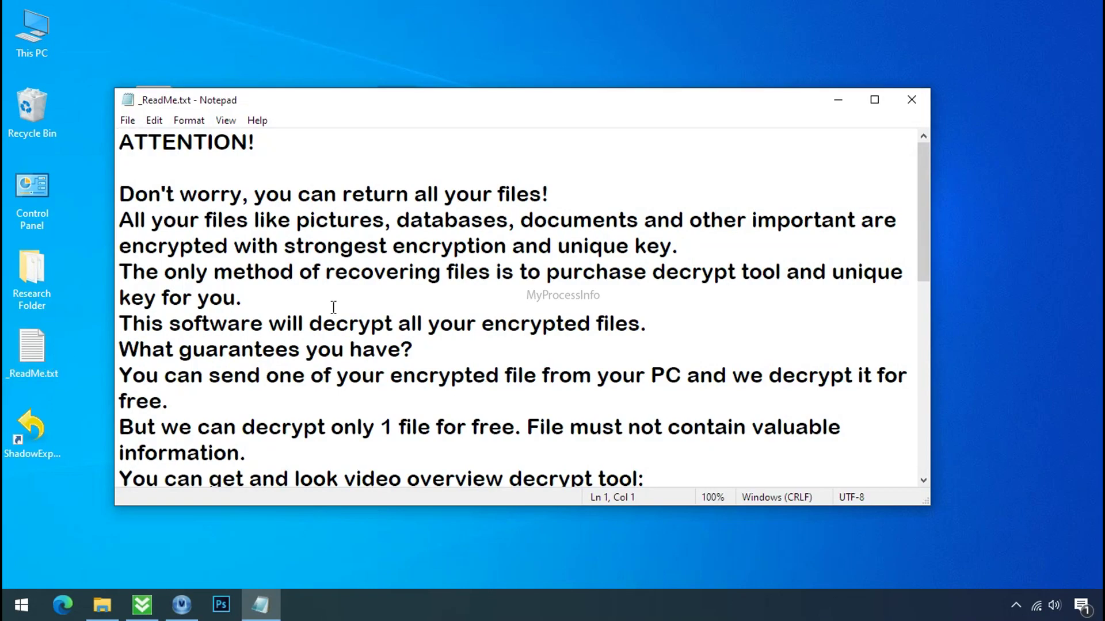
Review the two contact e-mail addresses and the personal ID line in the _ReadMe.txt ransom note
scroll(340, 300, "down", 6)
triple_click(294, 310)
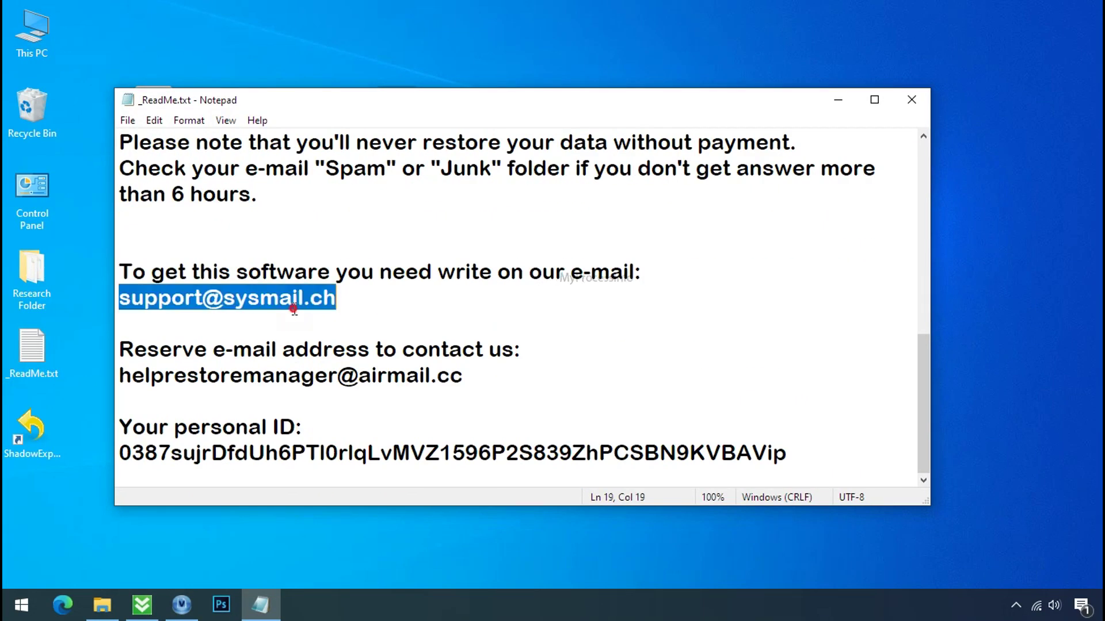
triple_click(274, 374)
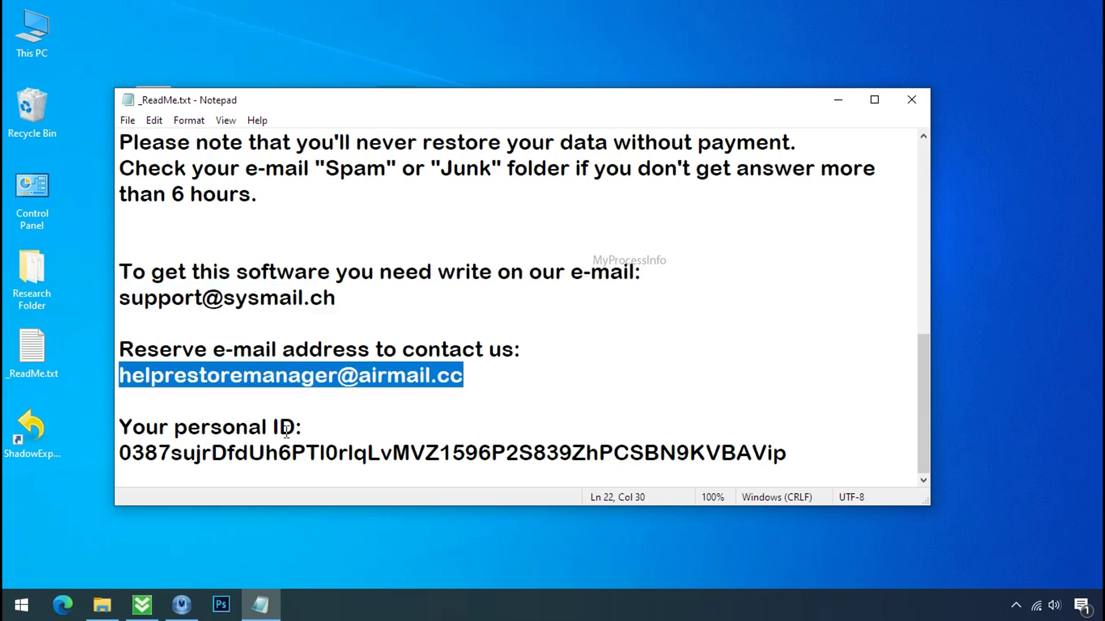
triple_click(285, 454)
scroll(322, 419, "up", 6)
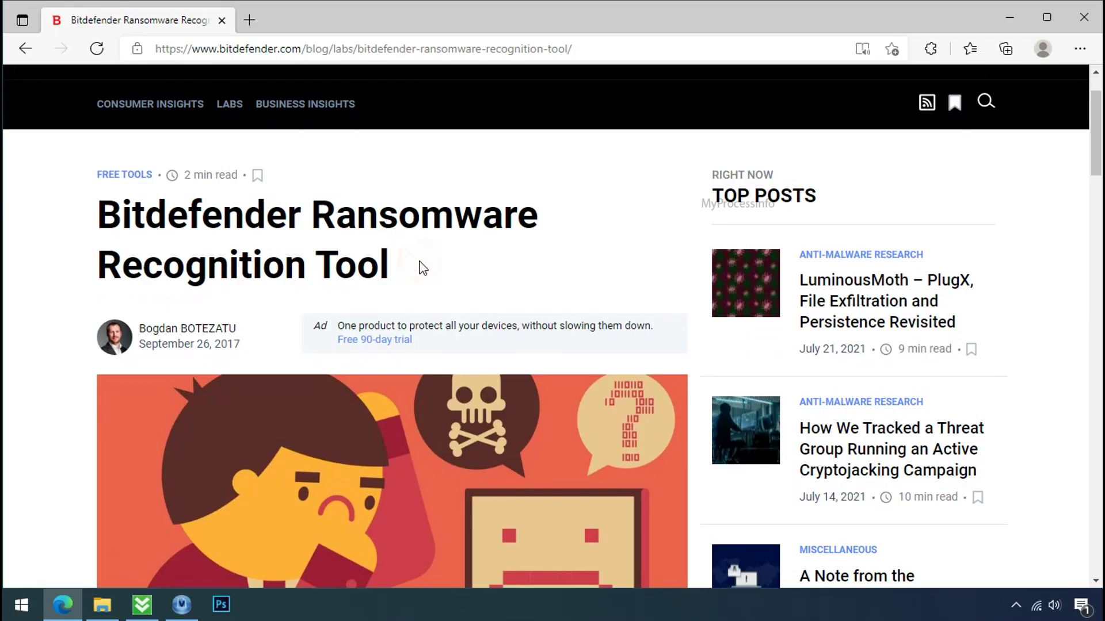
Download BDRansomRecognitionTool.exe from Bitdefender's Ransomware Recognition Tool page
scroll(420, 267, "down", 6)
scroll(420, 271, "down", 6)
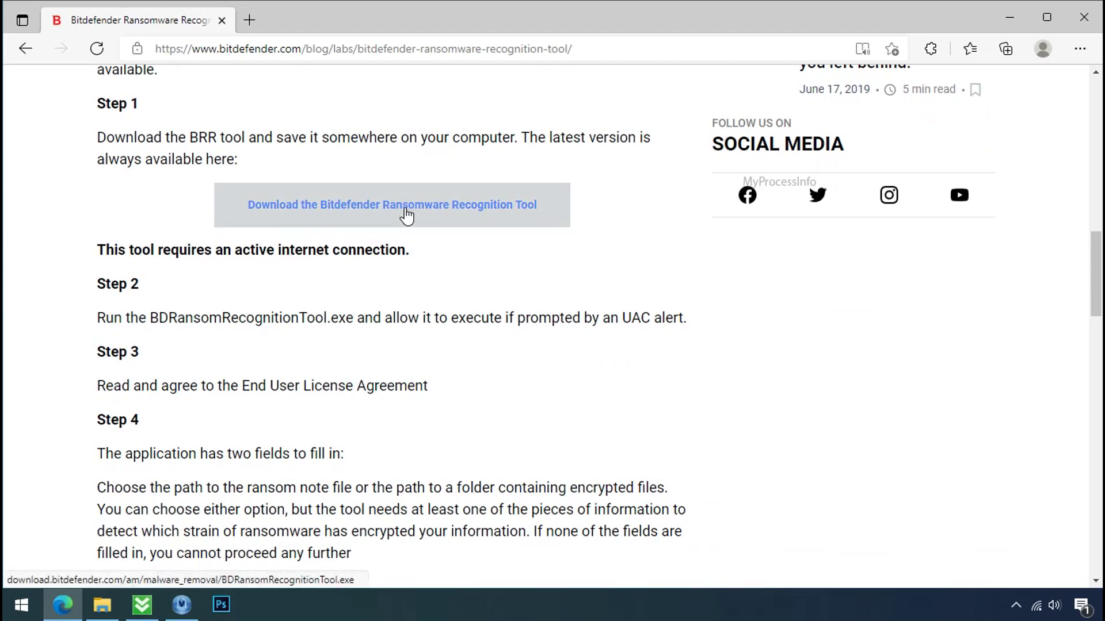
left_click(407, 217)
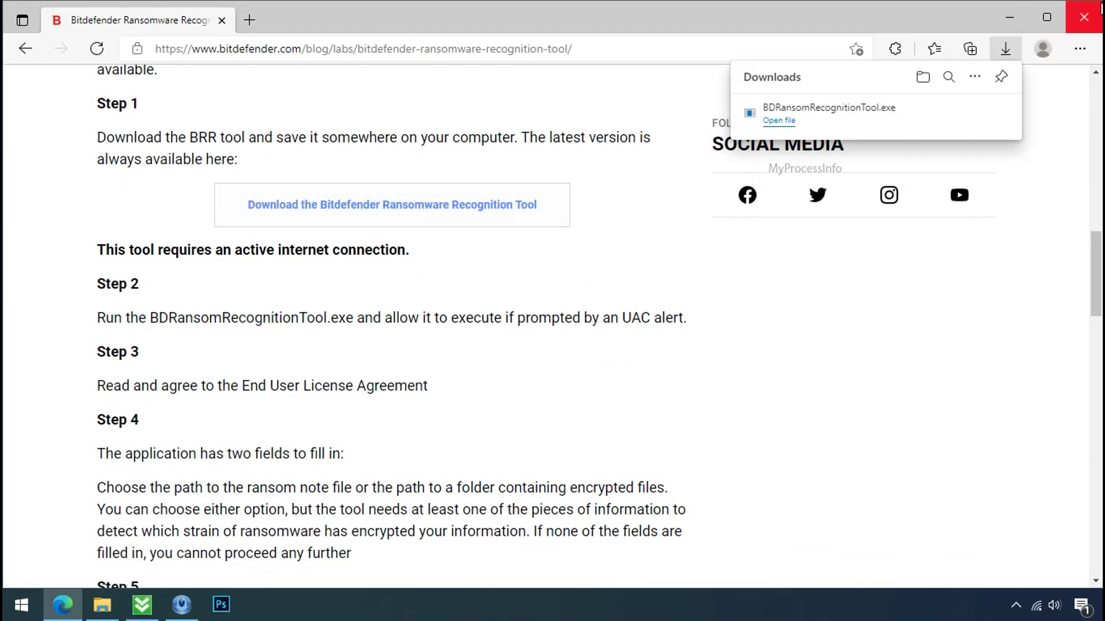
Launch BDRansomRecognitionTool.exe from the desktop and accept its licence agreement
left_click(1097, 13)
double_click(156, 114)
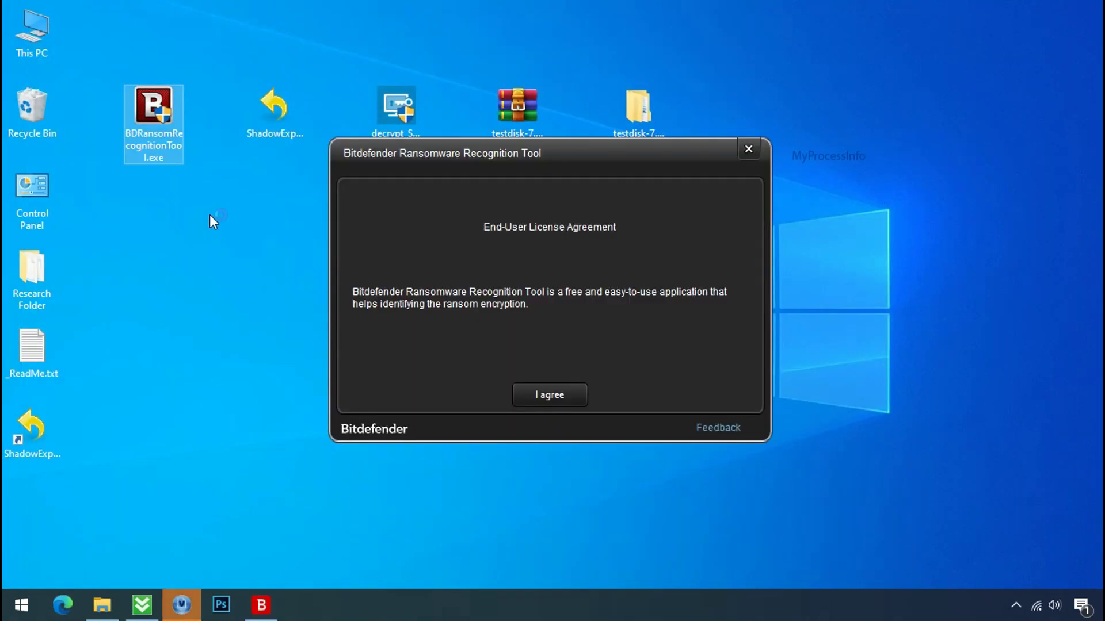
left_click(550, 397)
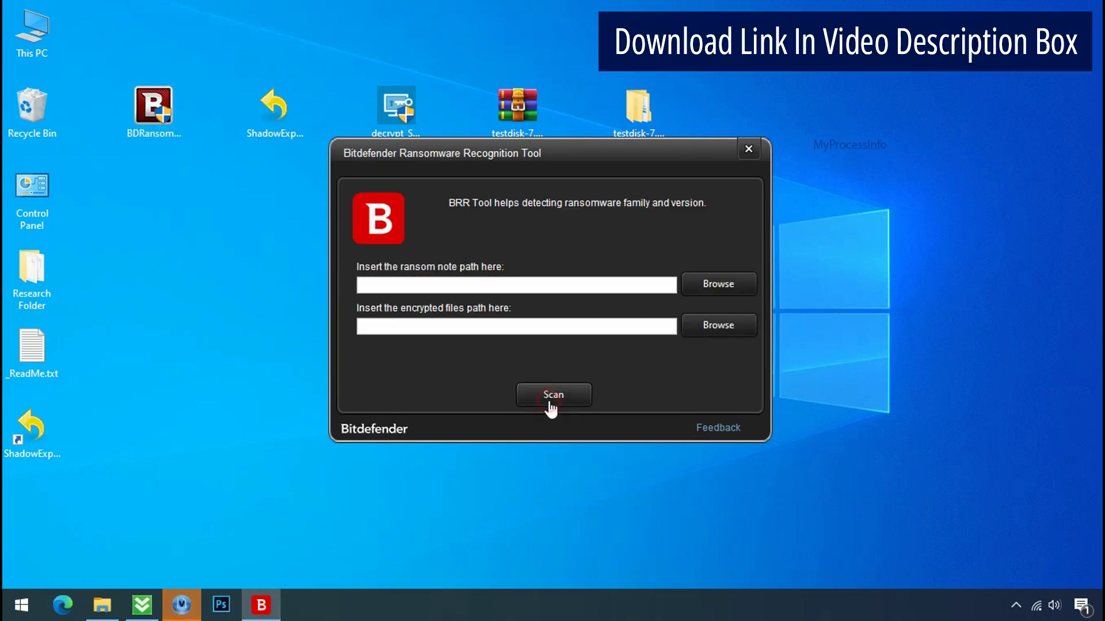
Scan _ReadMe.txt, note STOP matched at 47%, then close the tool
left_click(717, 284)
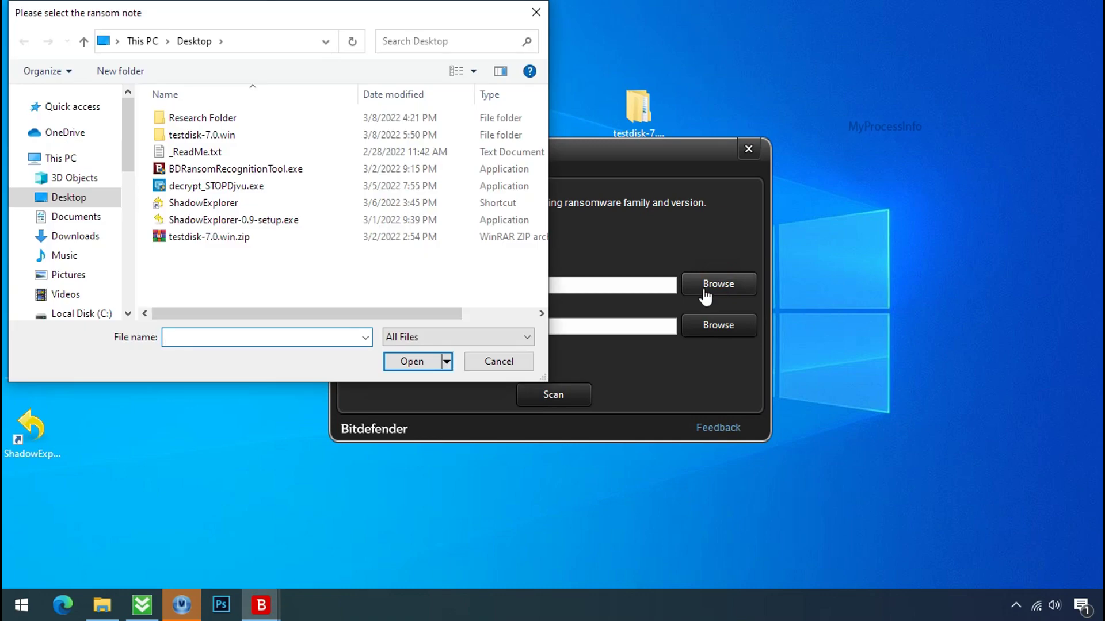
double_click(207, 152)
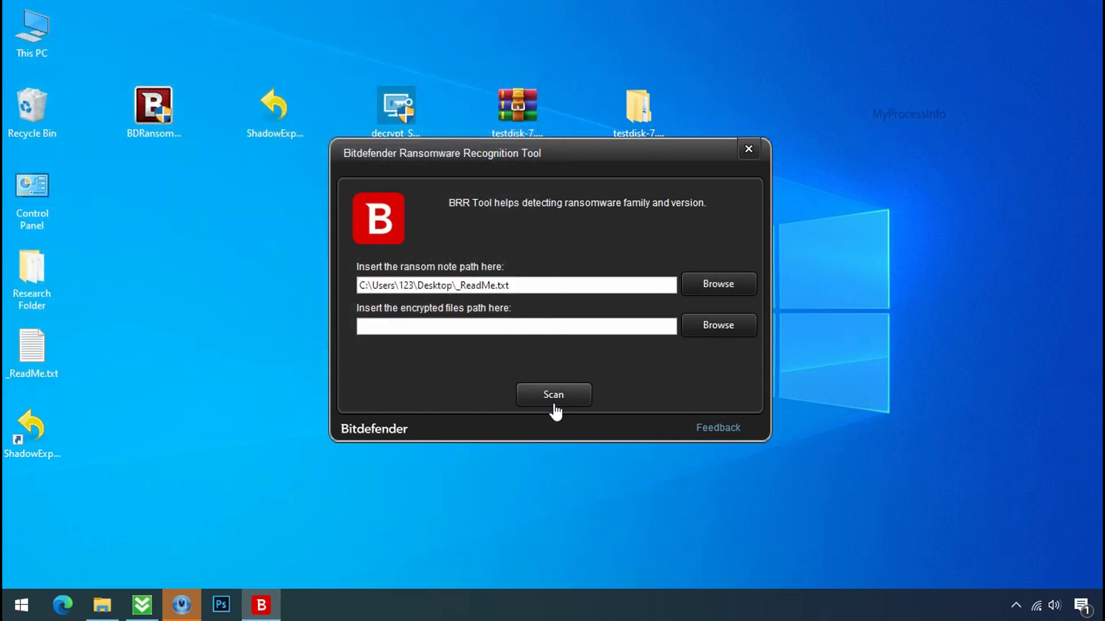
left_click(554, 402)
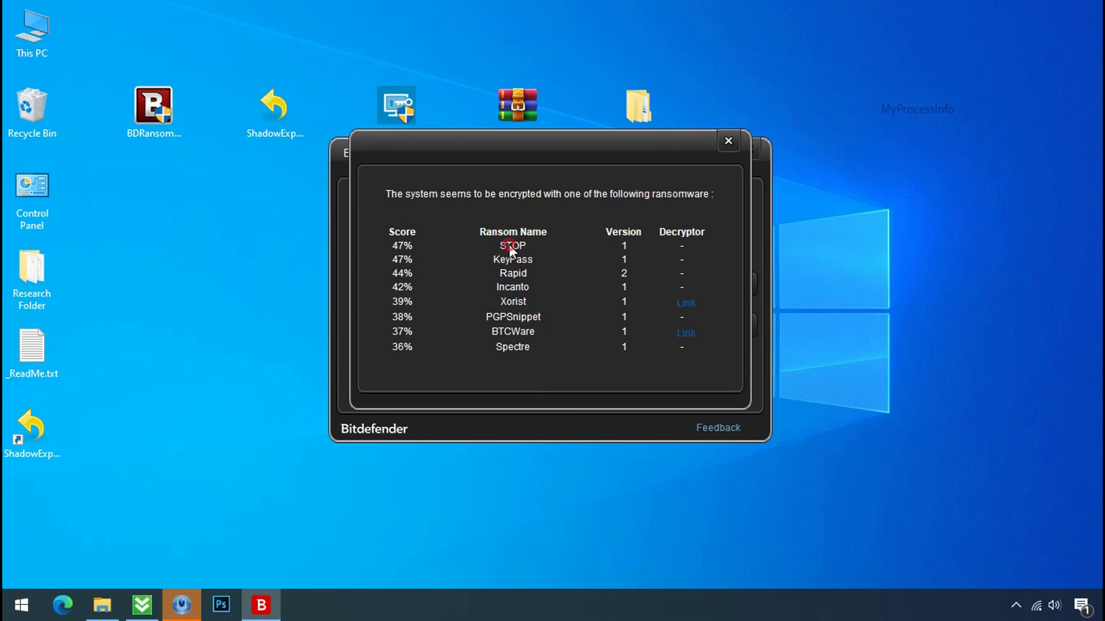
left_click(728, 141)
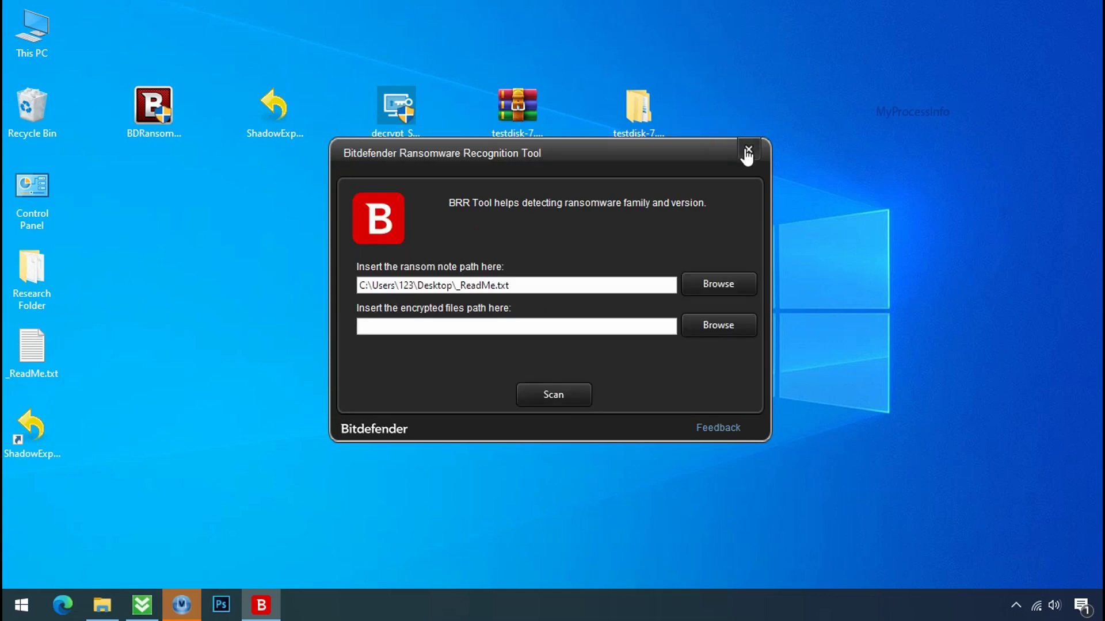
left_click(747, 150)
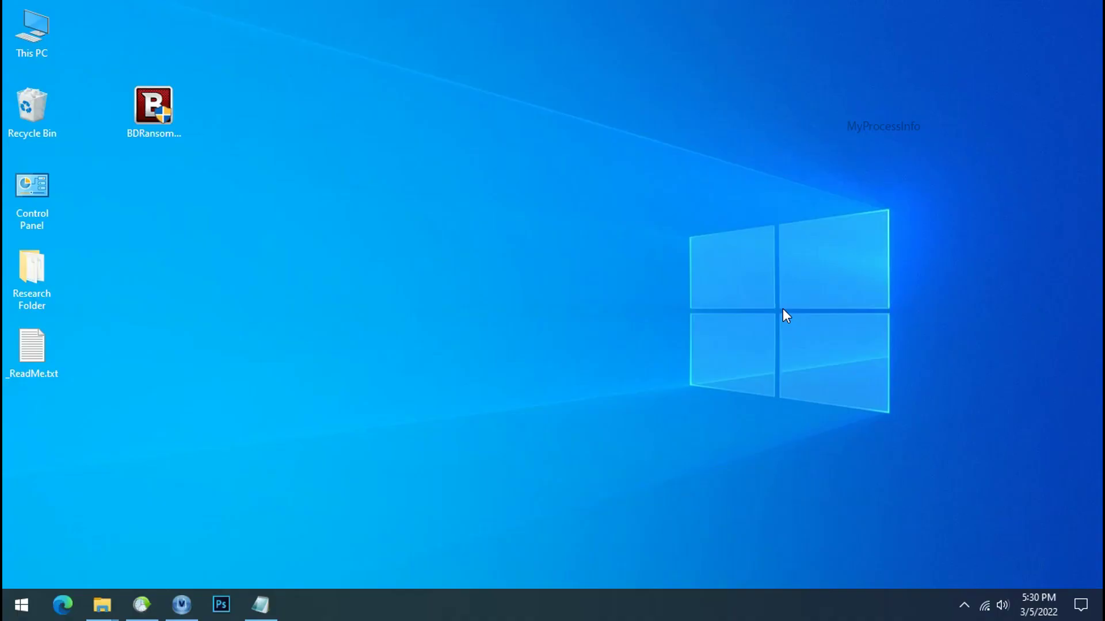
Search the Start Menu for 'task sch' and launch Task Scheduler
left_click(18, 603)
type("t")
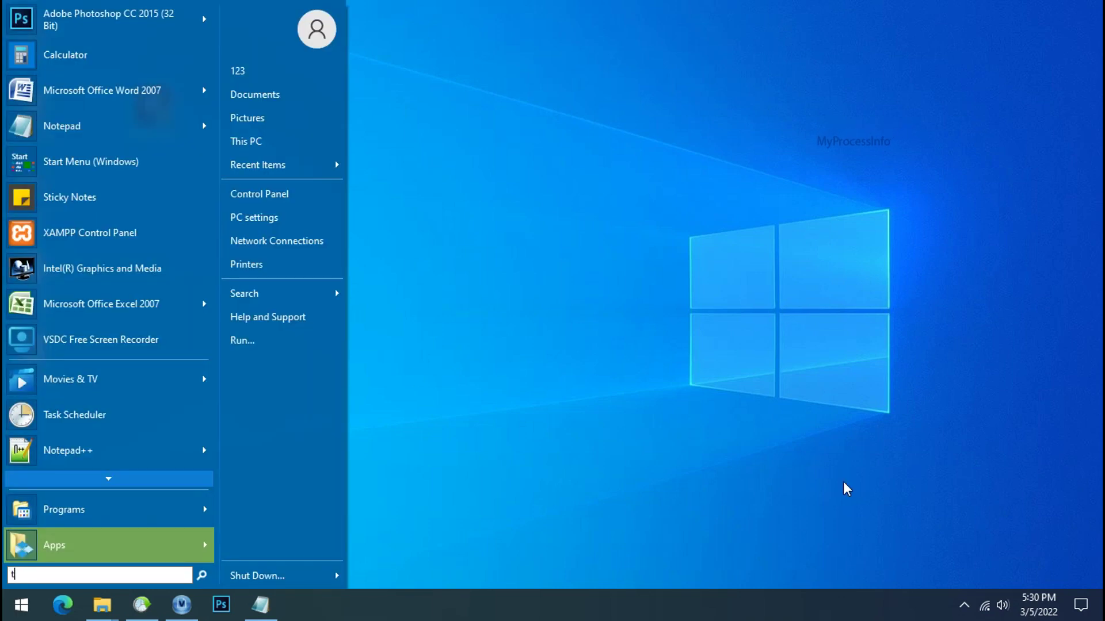
type("ask sch")
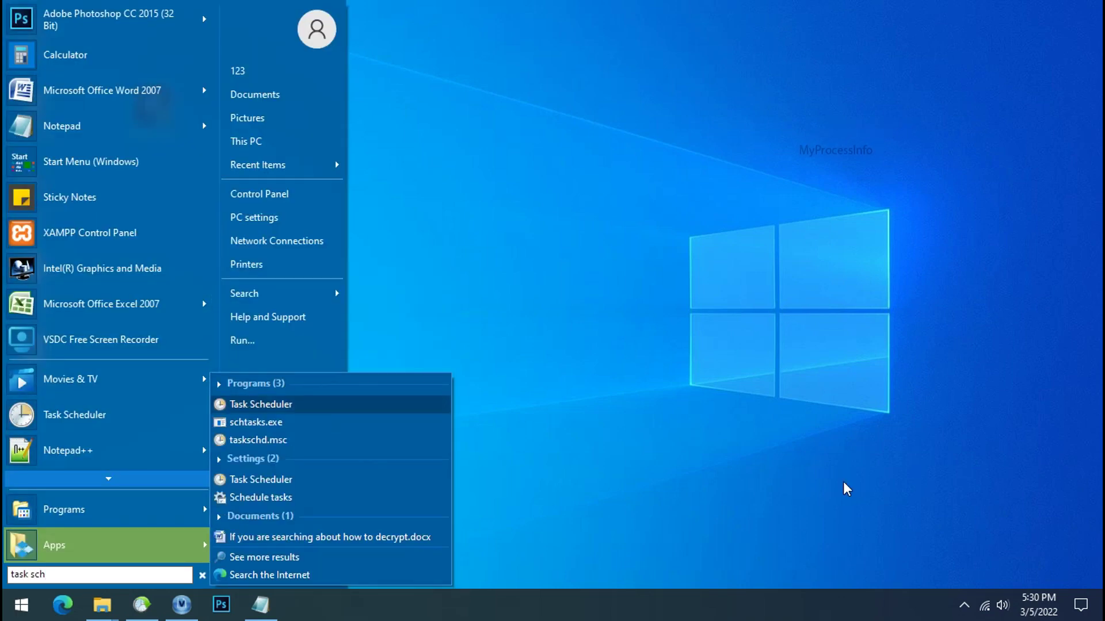
left_click(274, 403)
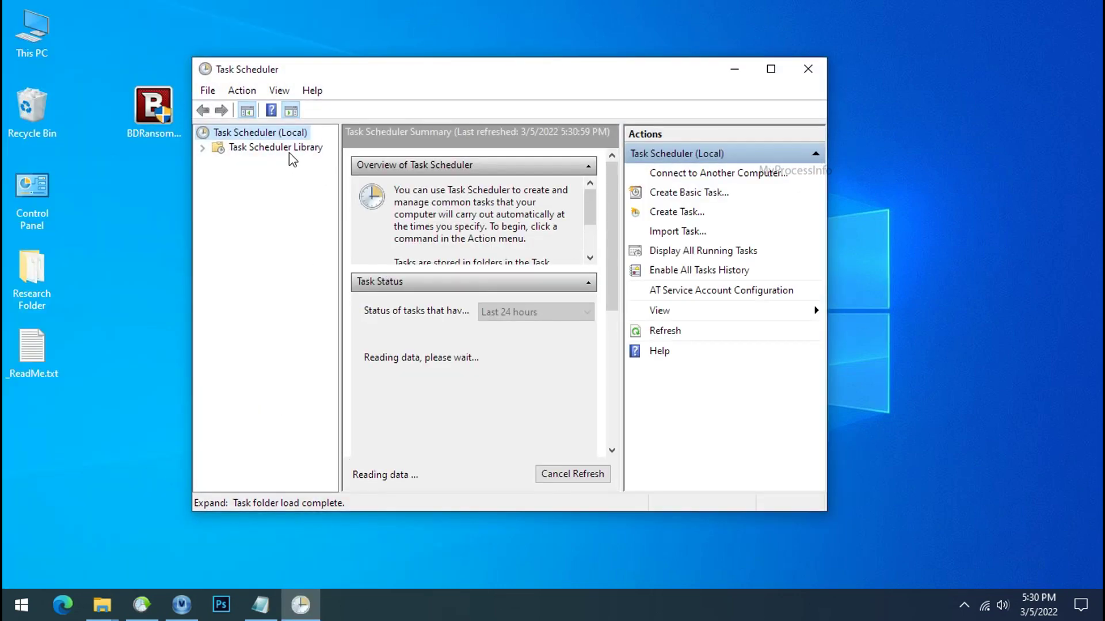
Show the Task Scheduler Library and select Time Trigger Task, which runs daily at 5:27 PM
left_click(290, 148)
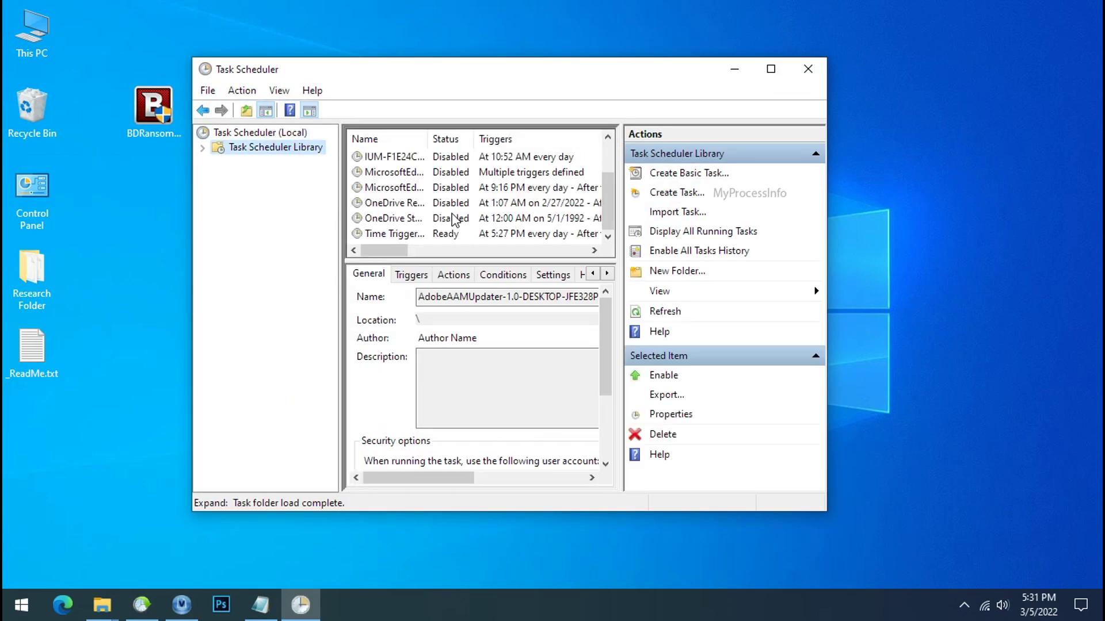
left_click(407, 235)
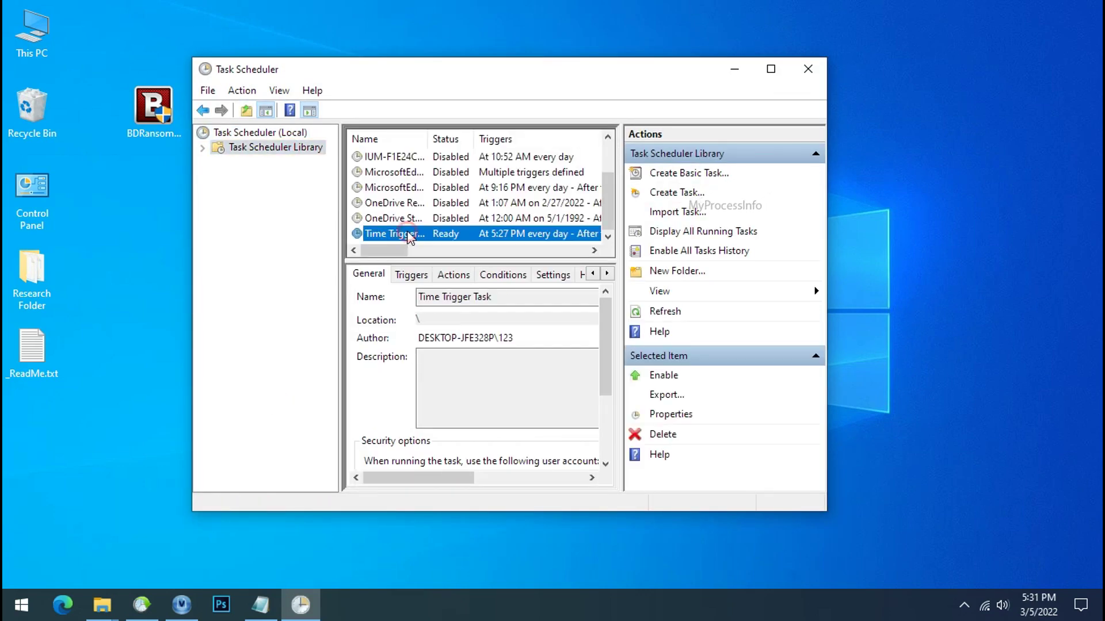
left_click_drag(492, 297, 553, 395)
left_click(439, 236)
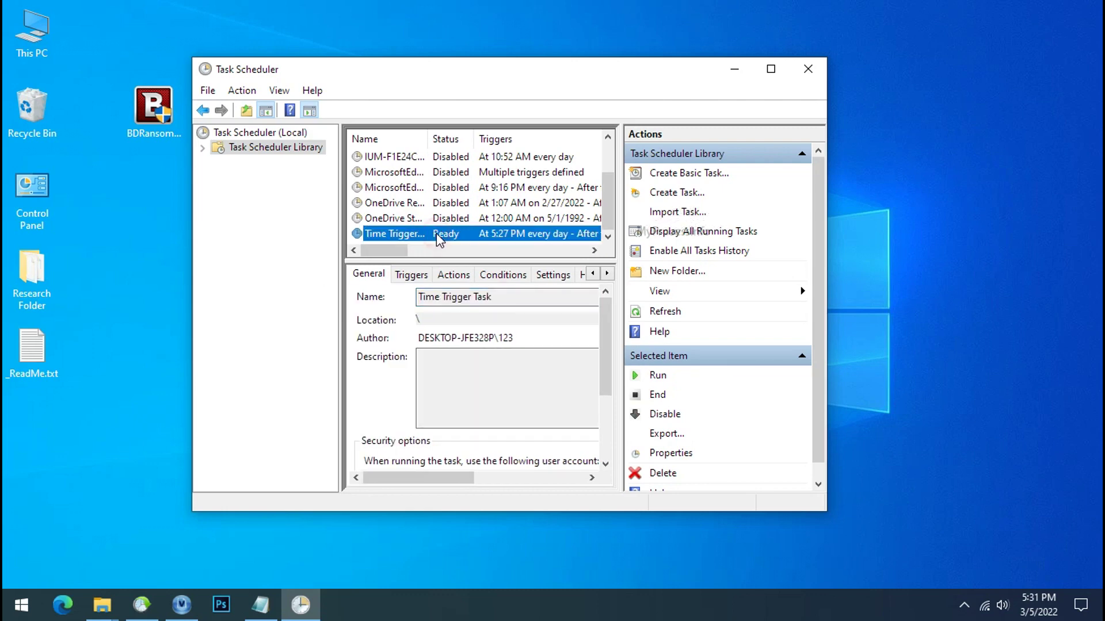
Open Time Trigger Task's Start a program action, revealing it runs mnrr64.exe under %localappdata%
double_click(439, 236)
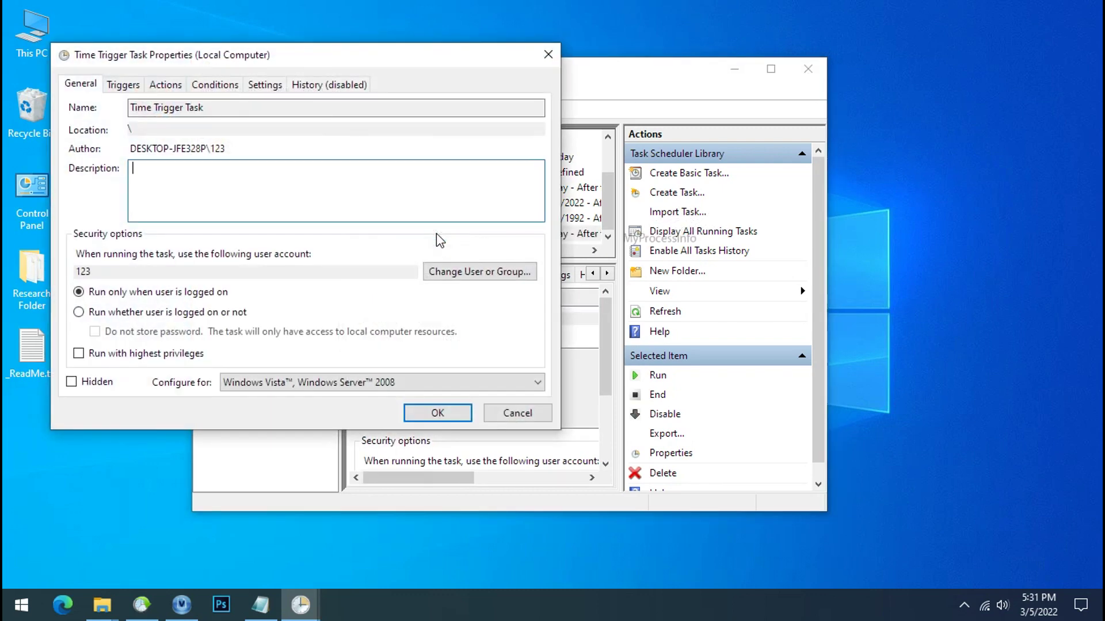
left_click(165, 85)
left_click(260, 167)
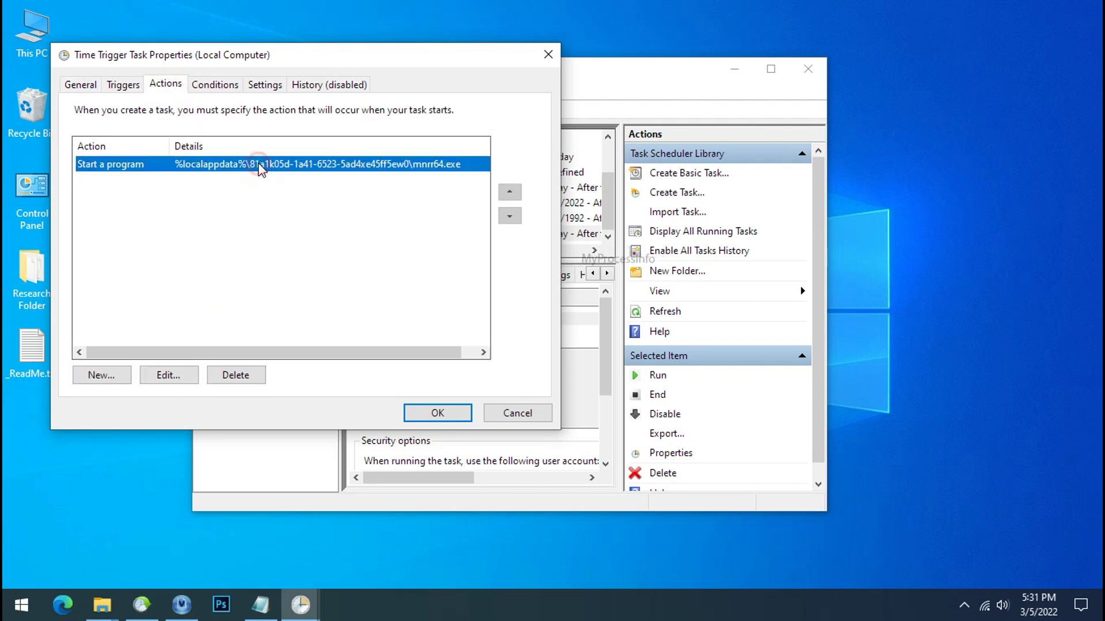
double_click(260, 167)
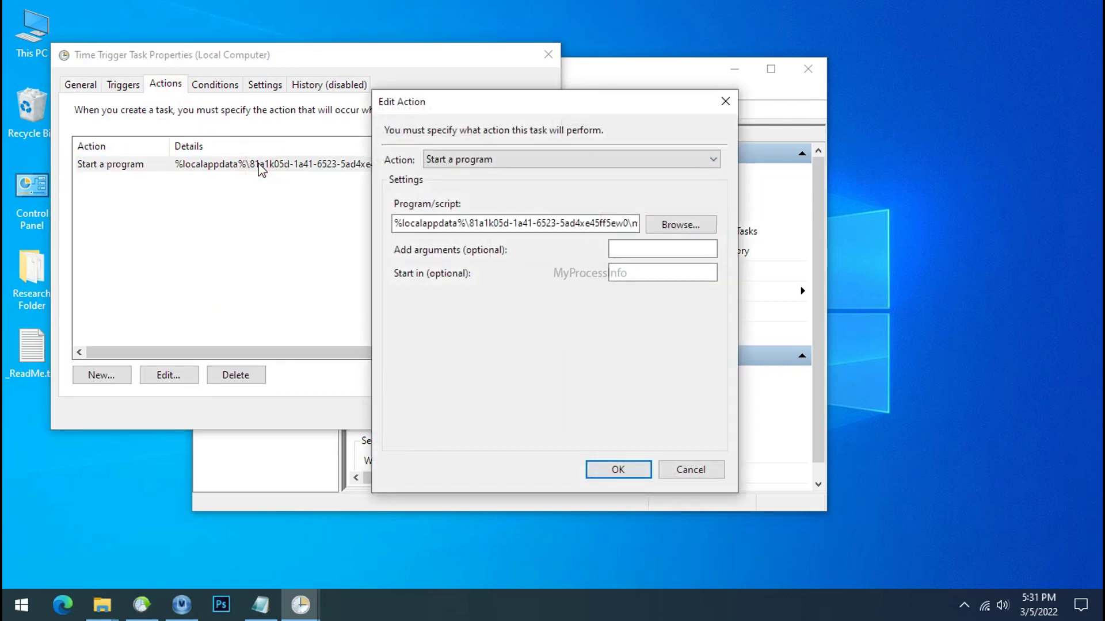
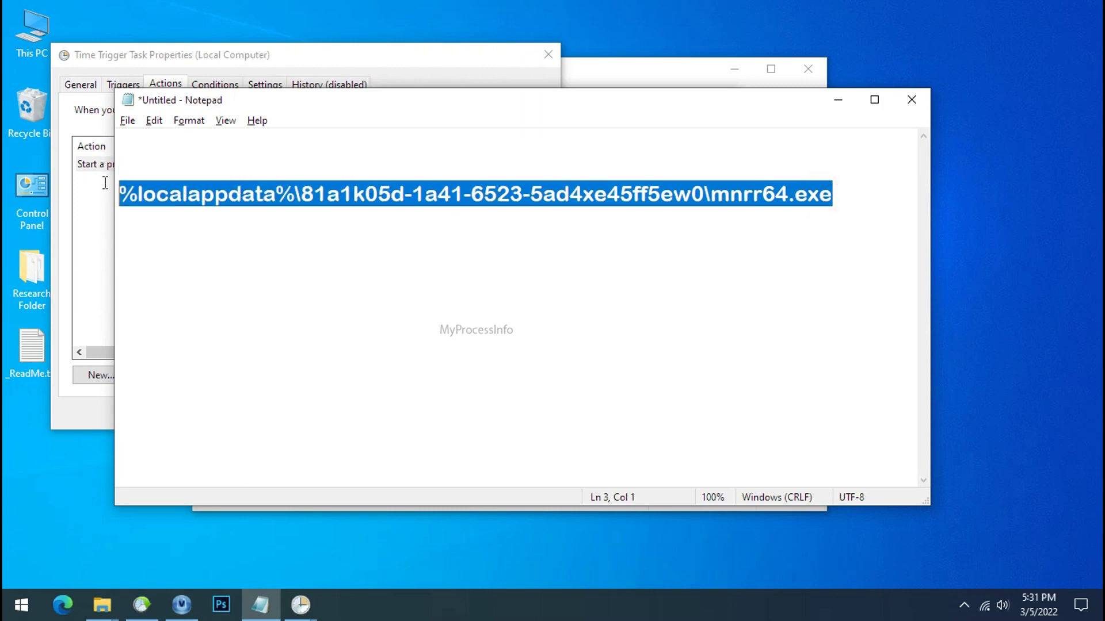
Select the file name mnrr64.exe at the end of the program path in Notepad
left_click(707, 218)
left_click_drag(714, 188, 848, 193)
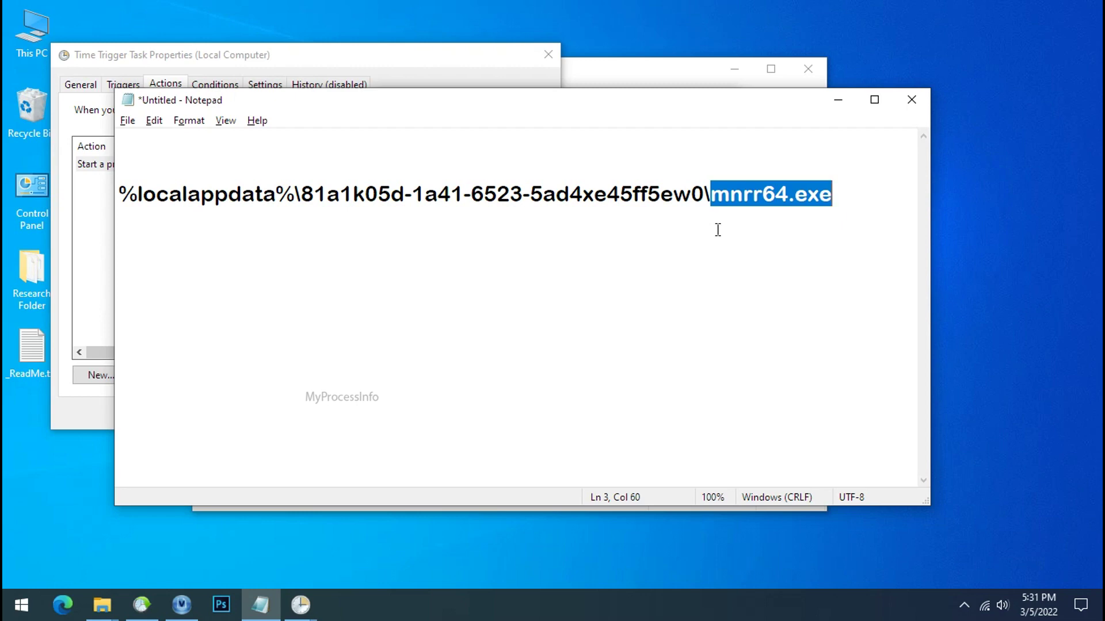
Minimize Notepad and close the Edit Action and task Properties dialogs without changes
left_click(838, 100)
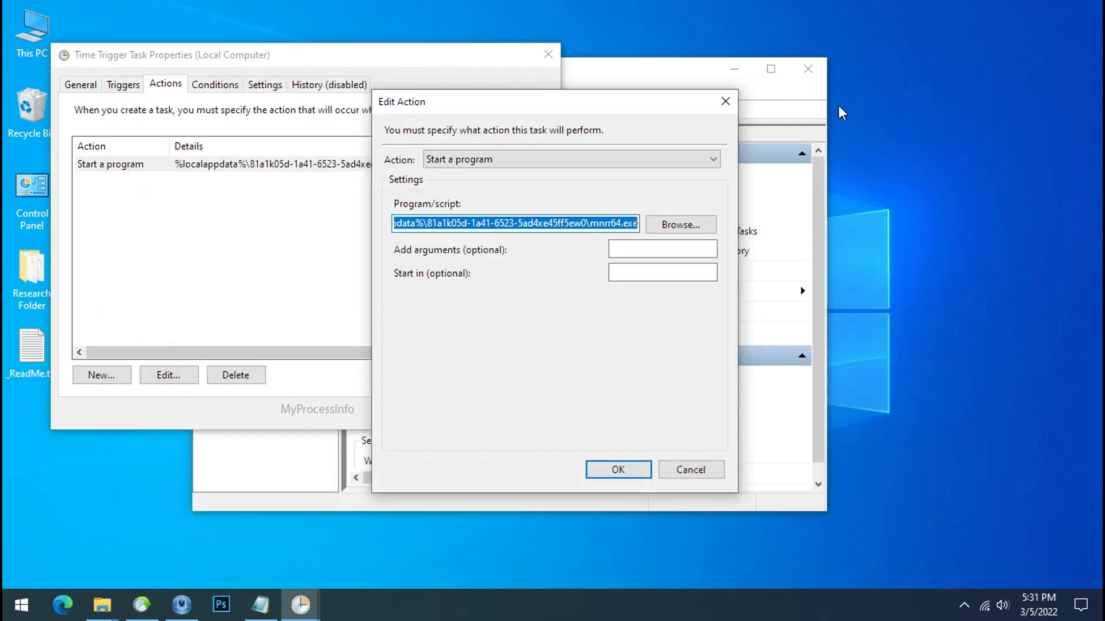
left_click(702, 471)
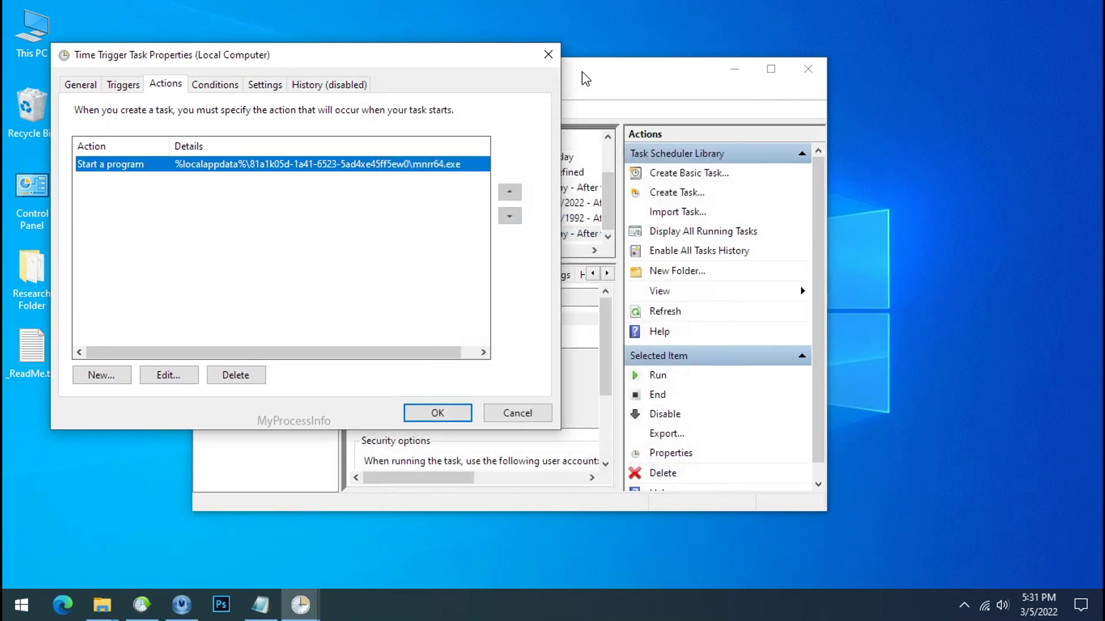
left_click(550, 55)
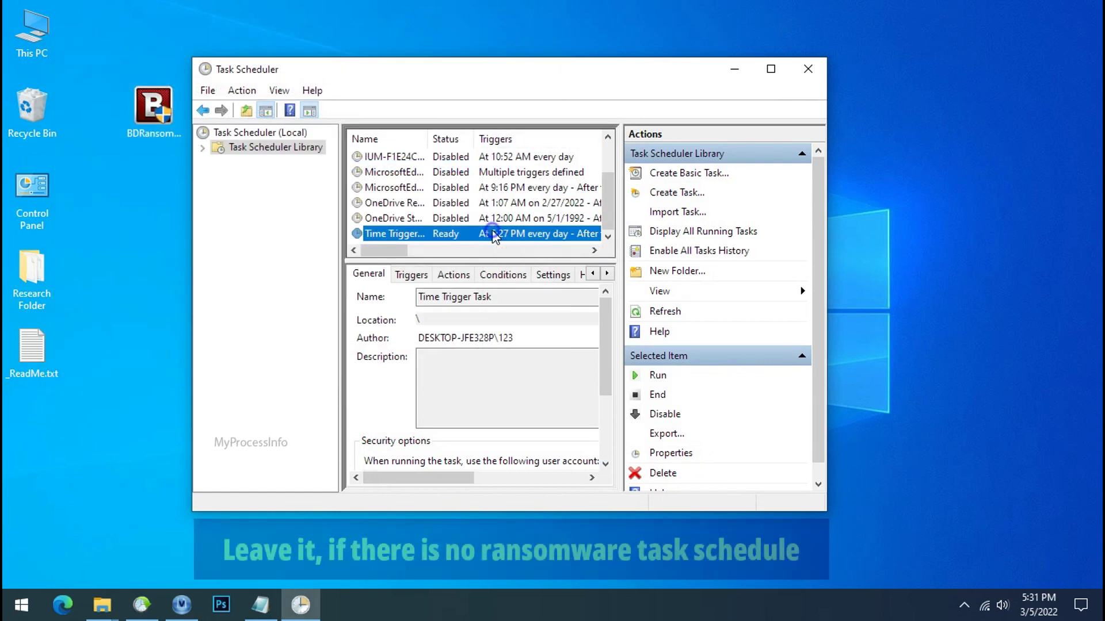
Delete the Time Trigger Task from the Task Scheduler library, confirming with Yes
right_click(493, 236)
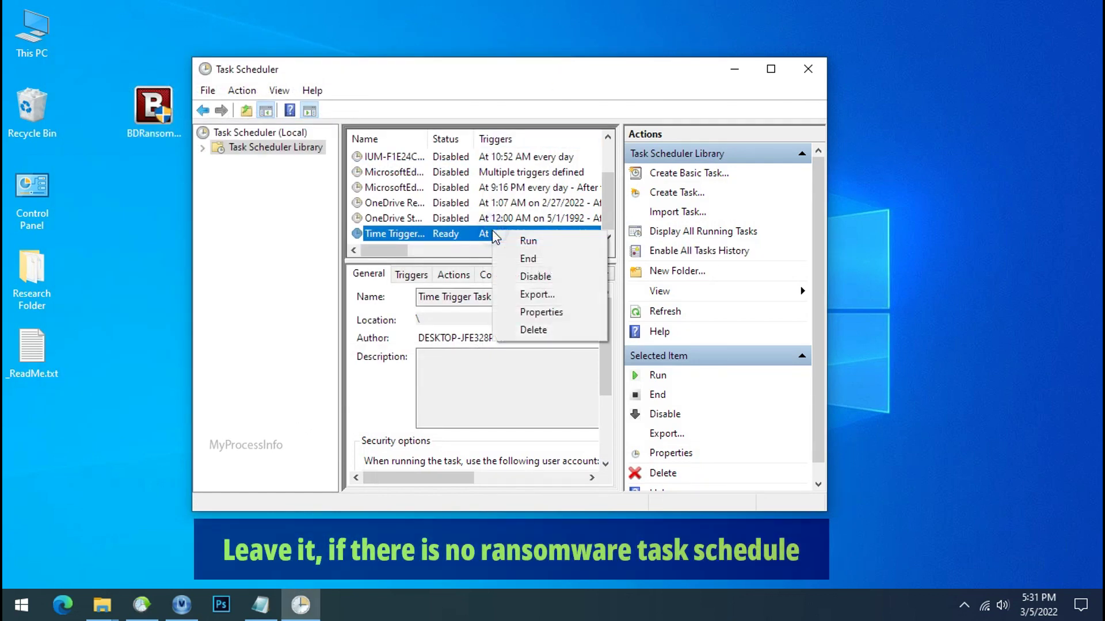
left_click(535, 331)
left_click(553, 361)
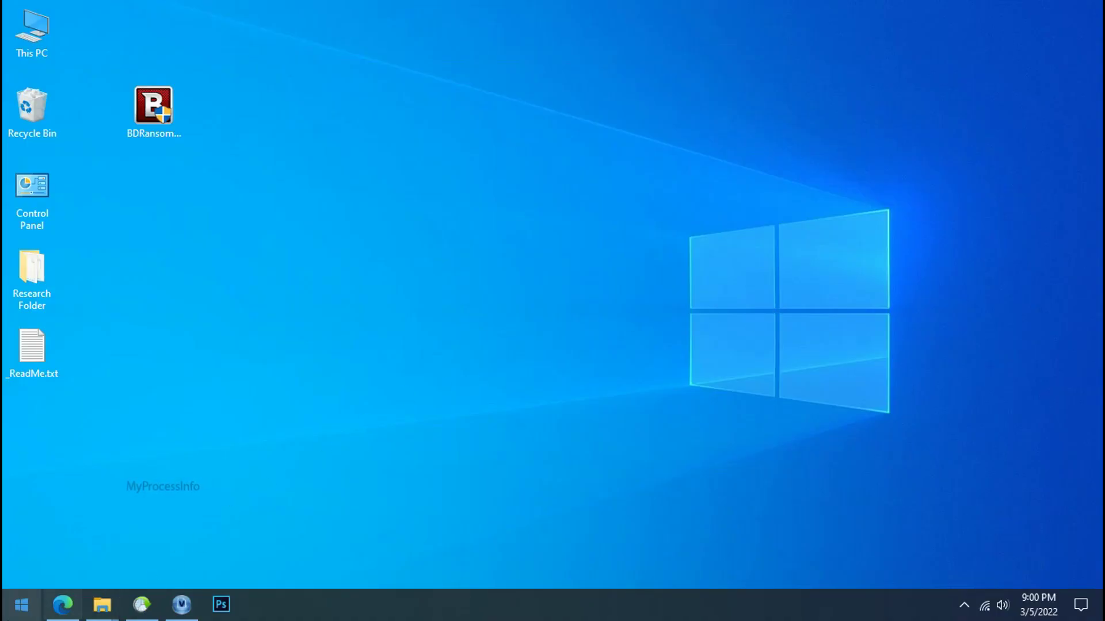
Open %LOCALAPPDATA% and the 81a1k05d-1a41-6523-5ad4xe45ff5ew0 folder from Start search
left_click(21, 604)
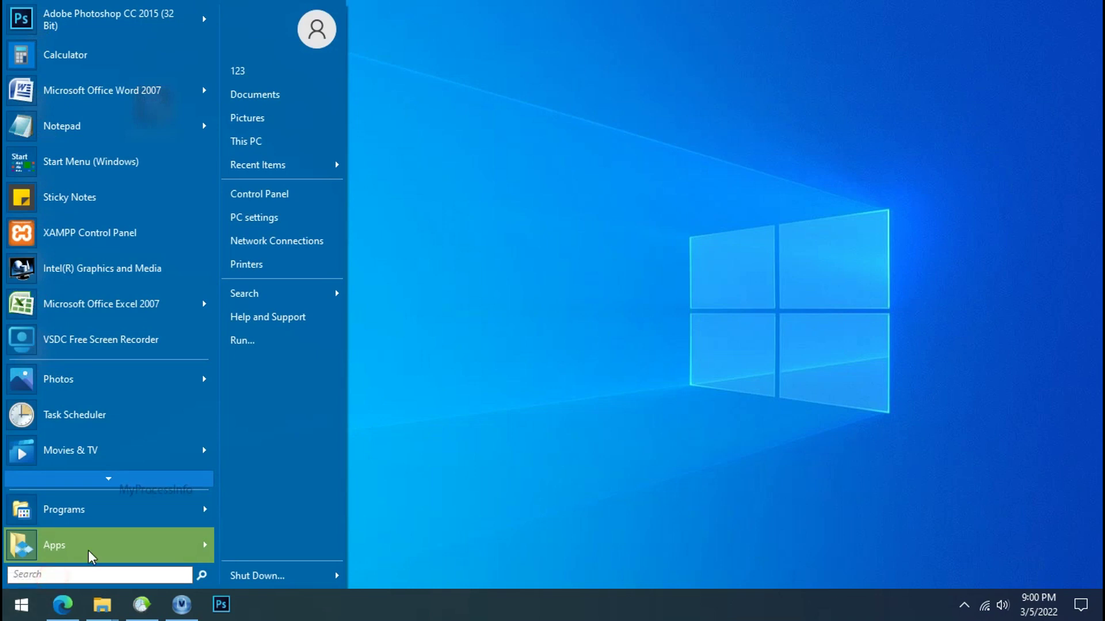
type("%LOCALAPP")
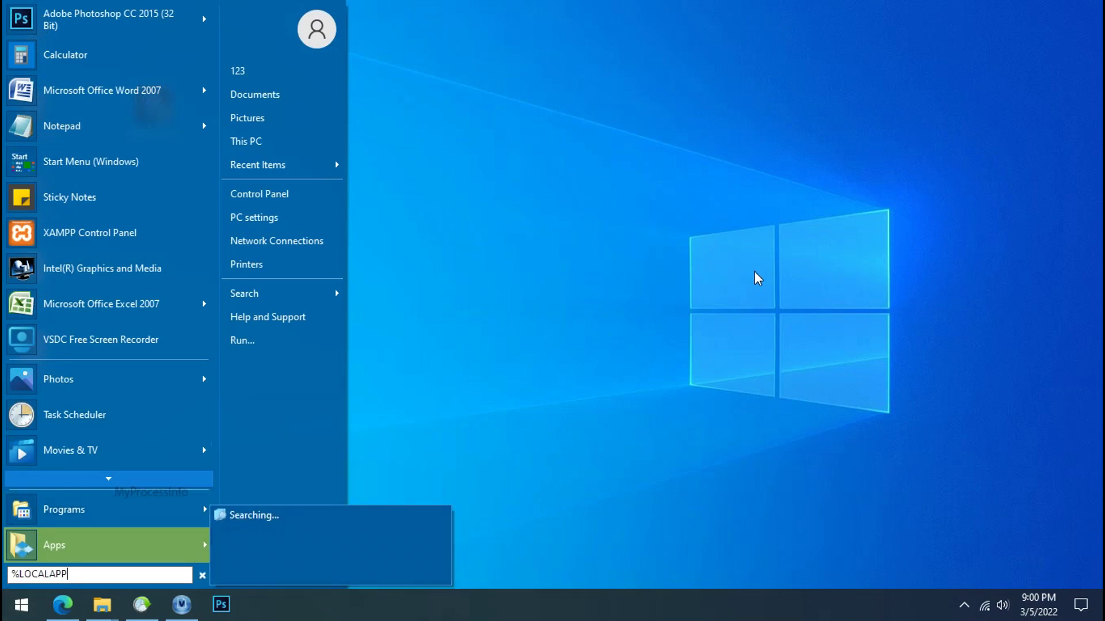
type("DATA%")
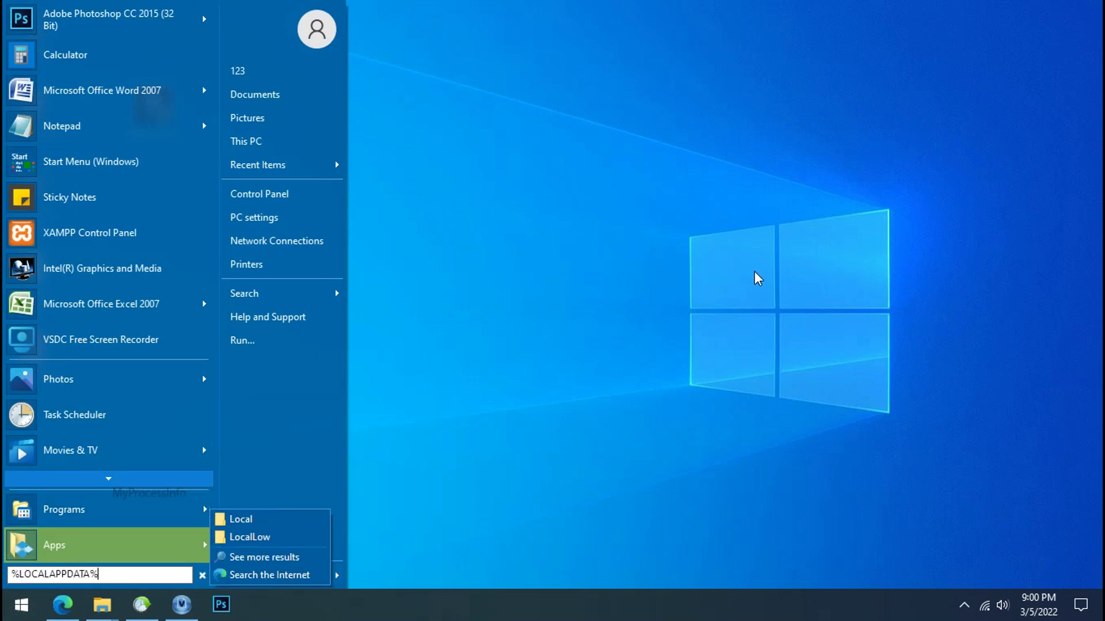
key("Return")
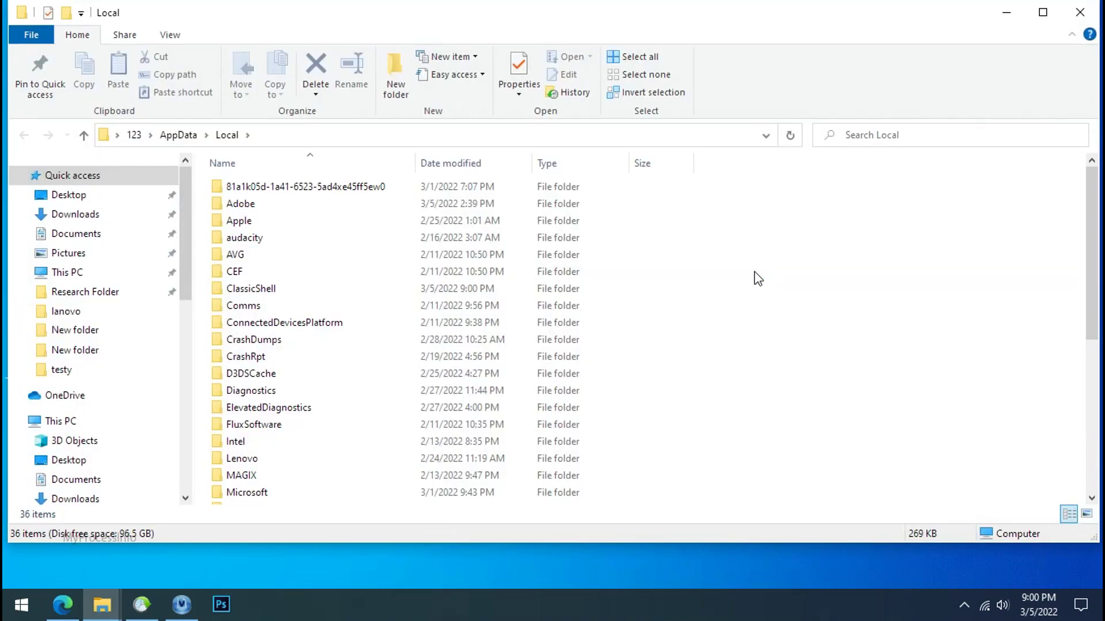
left_click(326, 190)
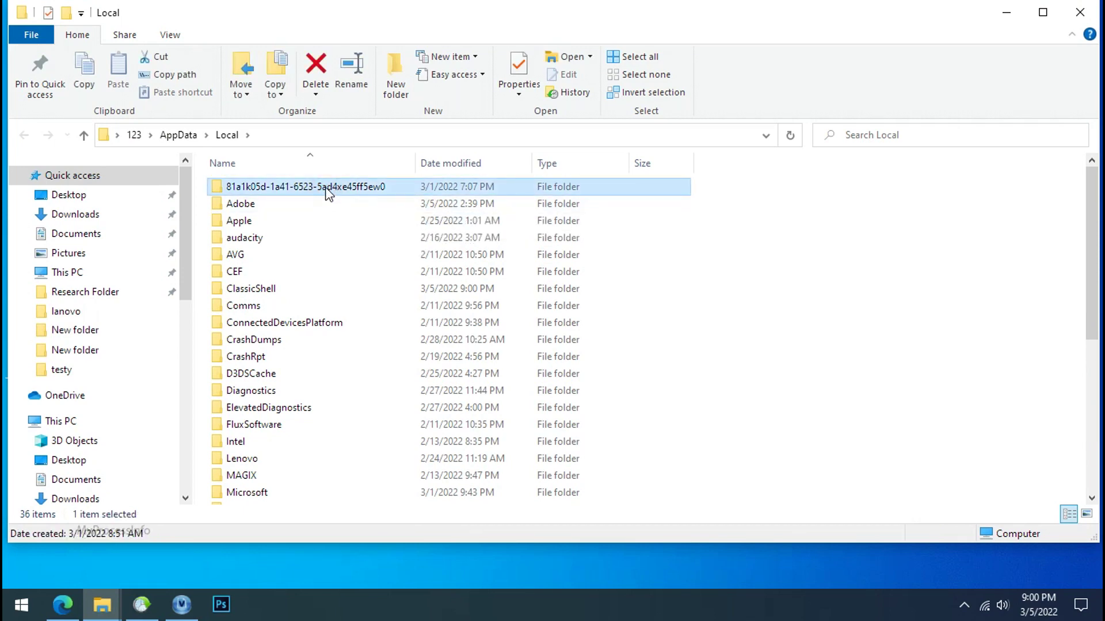
double_click(326, 189)
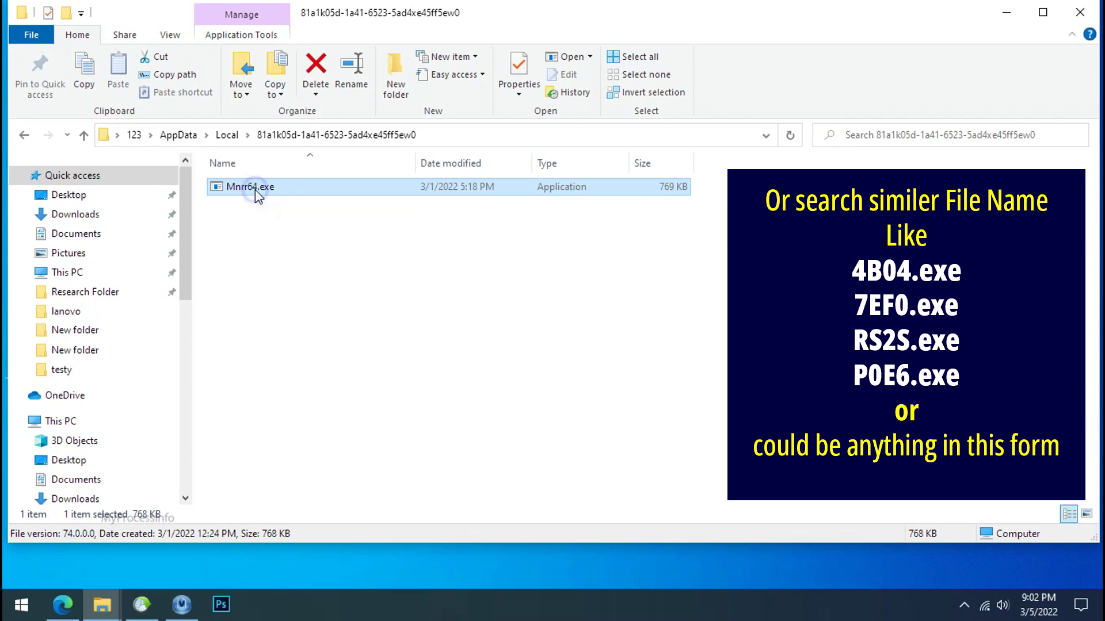
Try deleting Mnrr64.exe, retrying twice, then dismiss the access-denied message and close Explorer
right_click(255, 188)
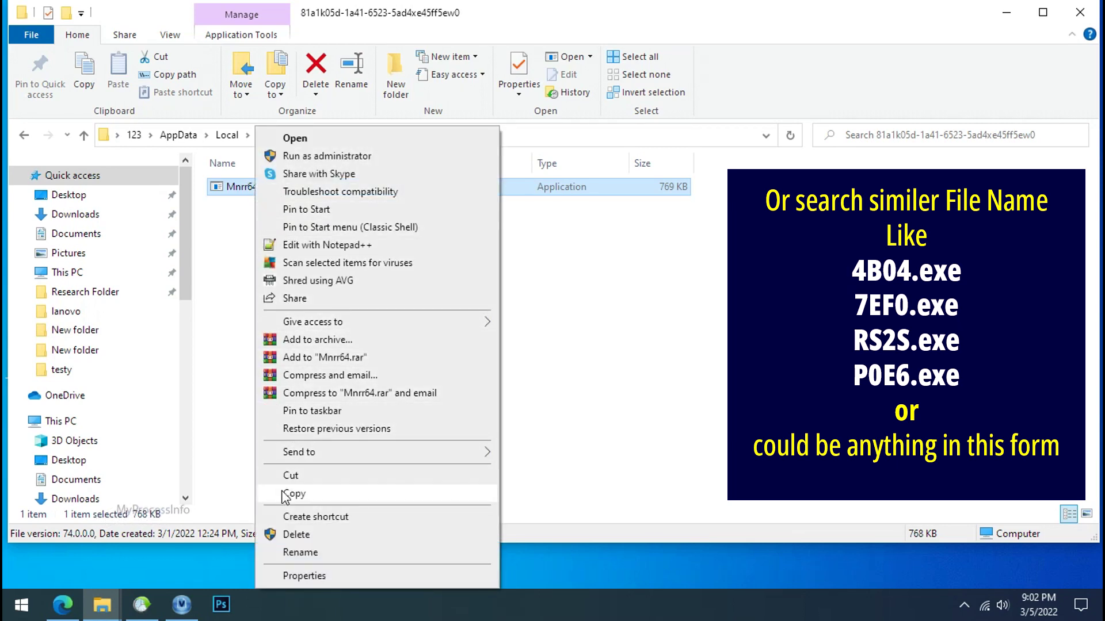
left_click(302, 535)
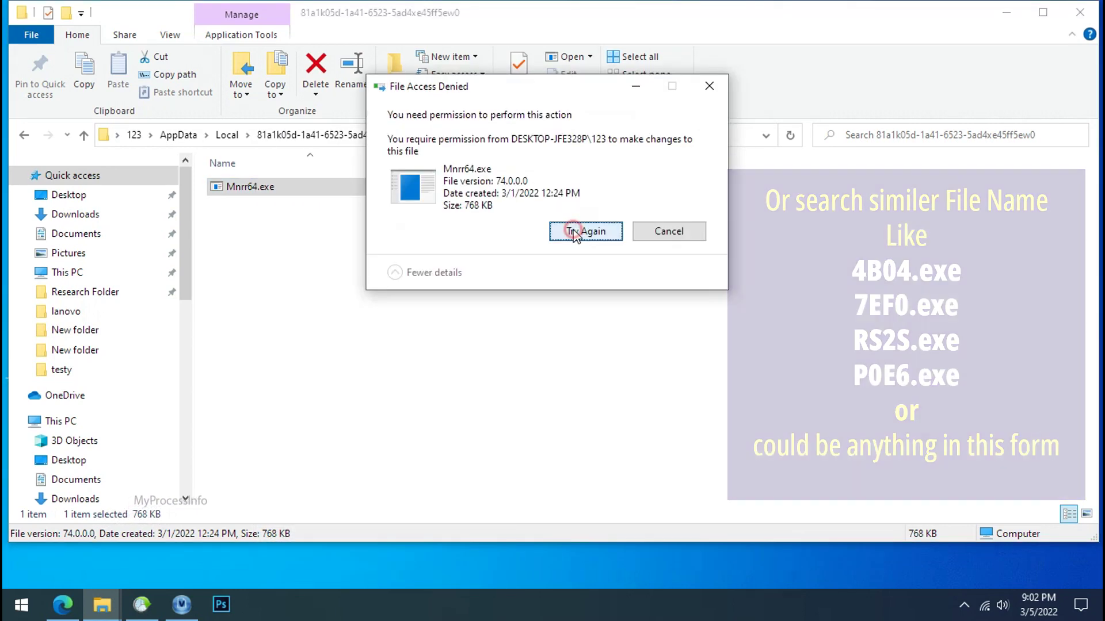
left_click(575, 230)
left_click(574, 230)
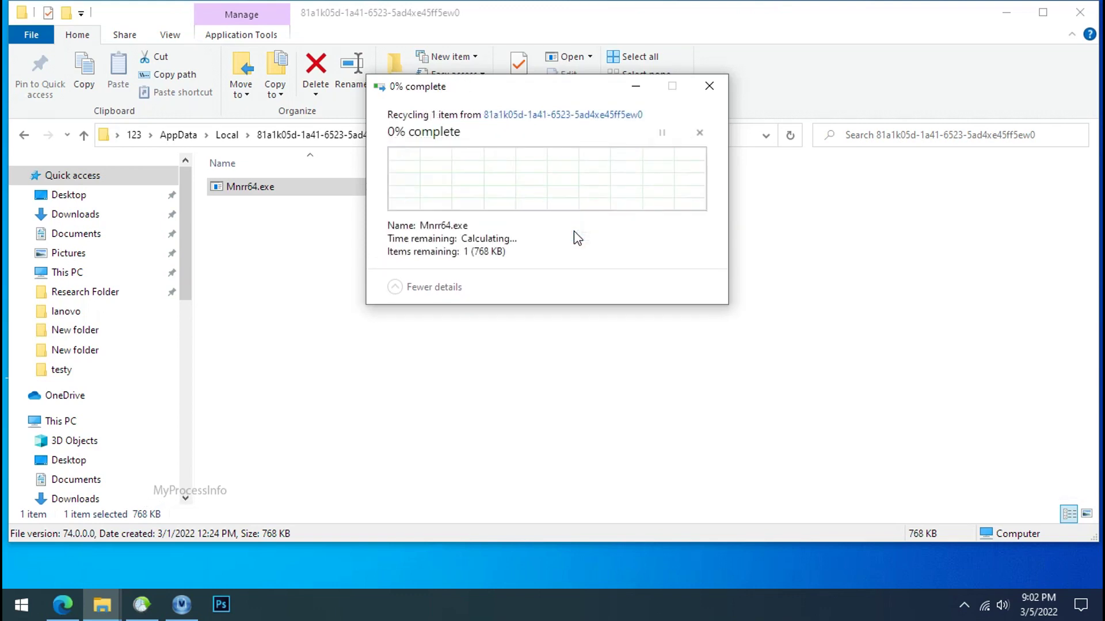
key("Escape")
left_click(1079, 15)
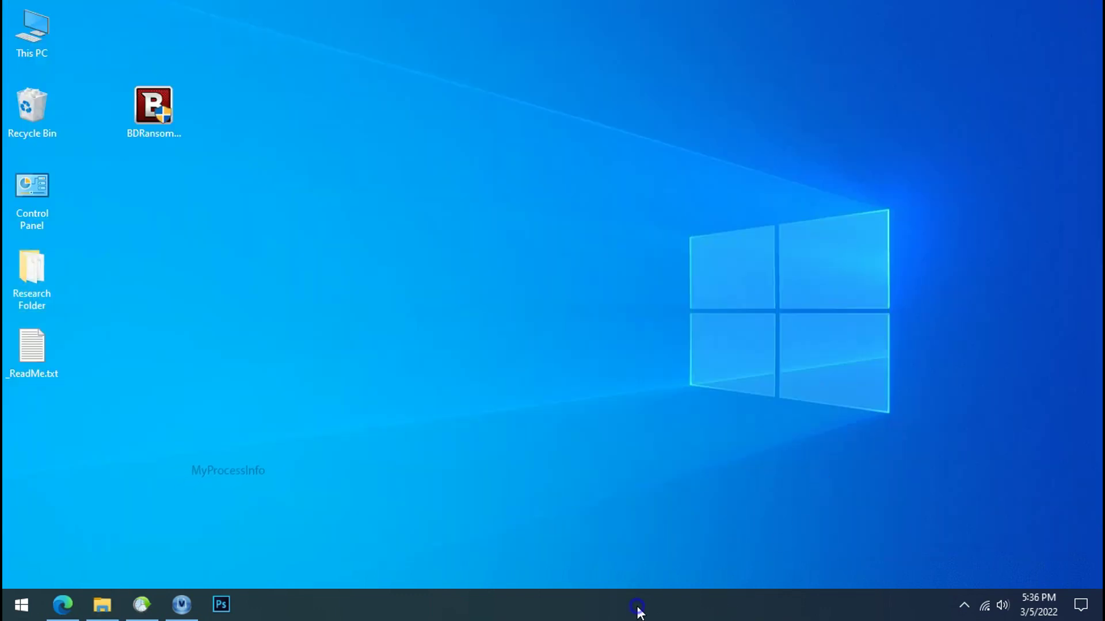
Launch Task Manager and locate the two running Mnrr64.exe (32 bit) processes
right_click(639, 612)
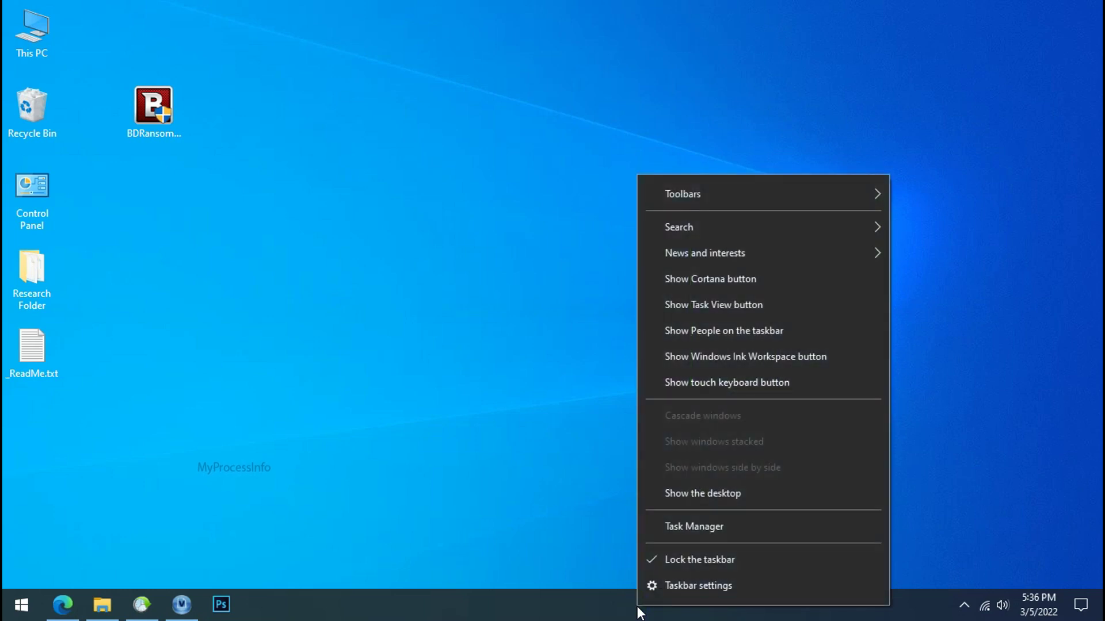
left_click(675, 527)
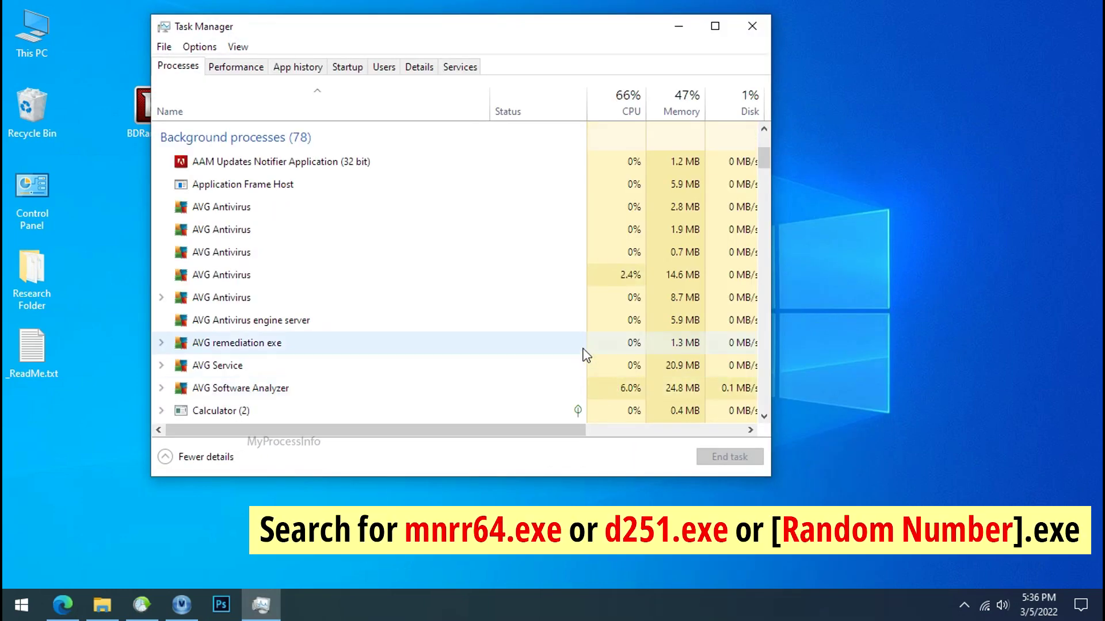
scroll(582, 353, "down", 1)
scroll(582, 354, "down", 9)
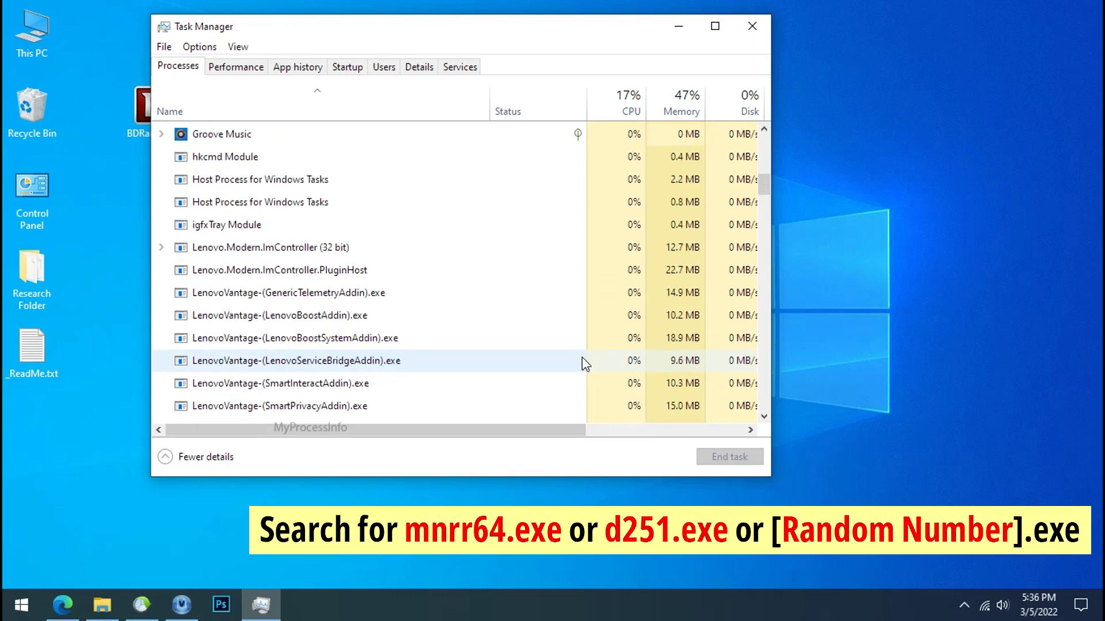
scroll(581, 362, "down", 3)
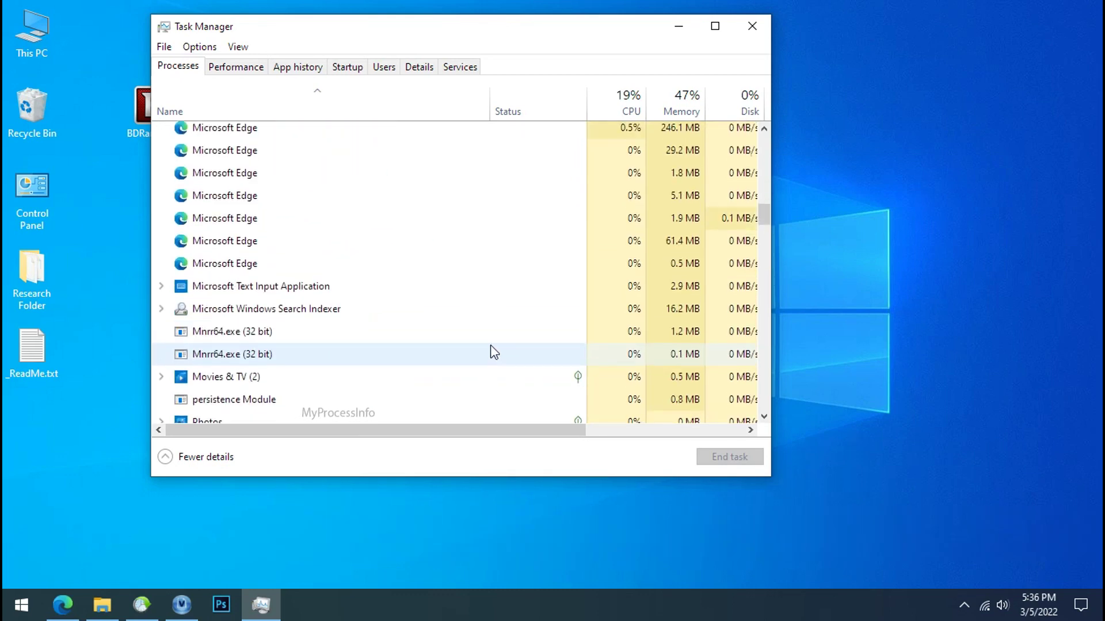
left_click(259, 333)
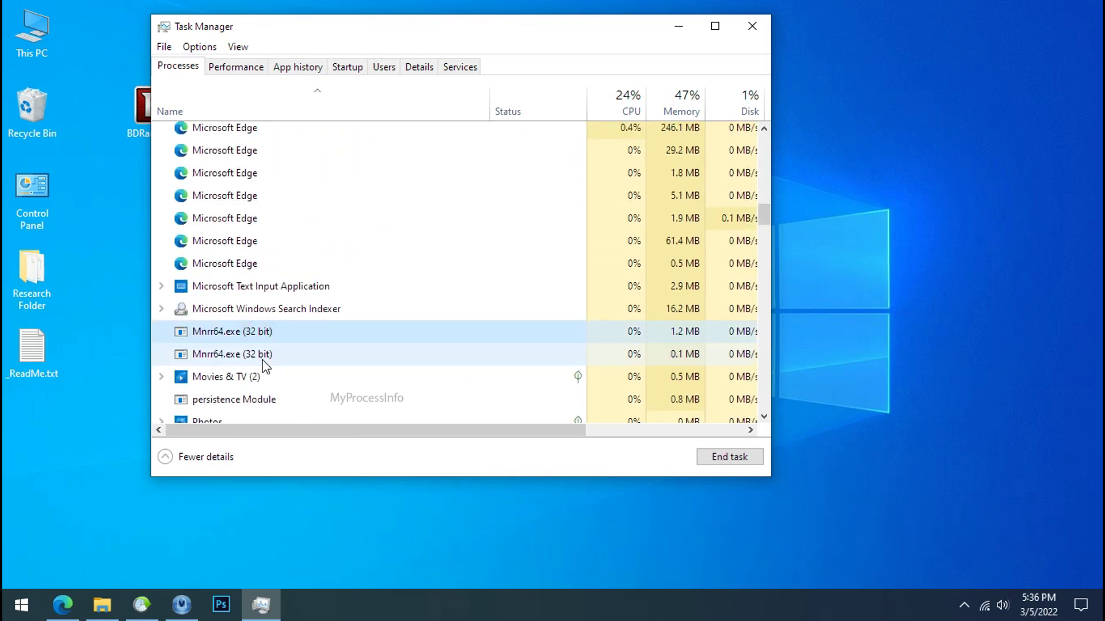
left_click(303, 357)
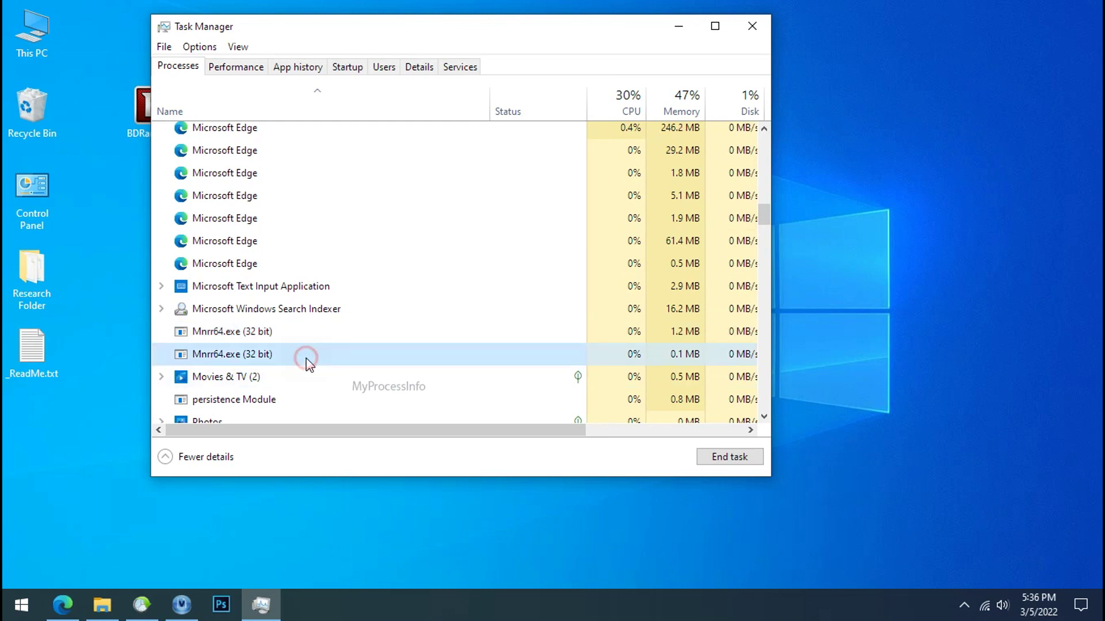
left_click(335, 333)
left_click(349, 357)
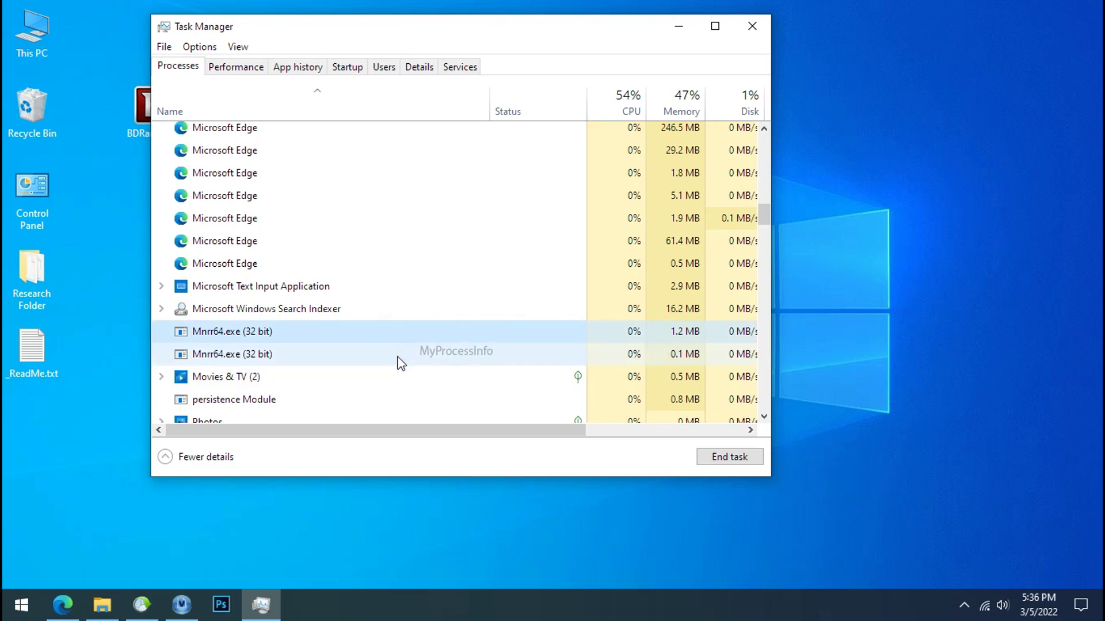
left_click(321, 316)
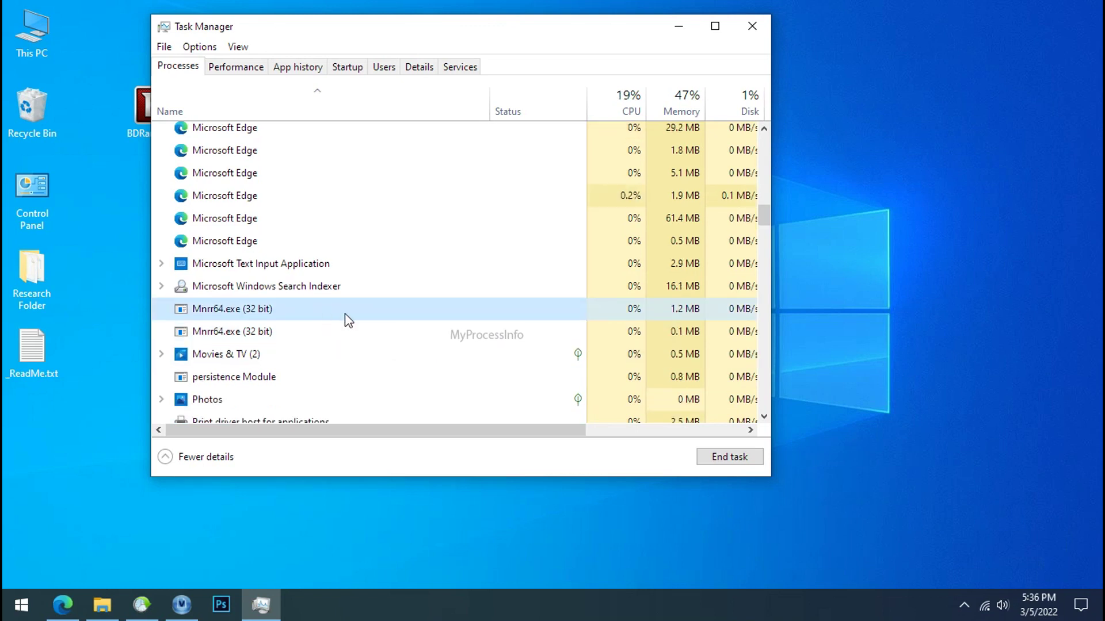
Open Mnrr64.exe's file location and select it in the 81a1k05d-1a41-6523-5ad4xe45ff5ew0 folder
right_click(382, 310)
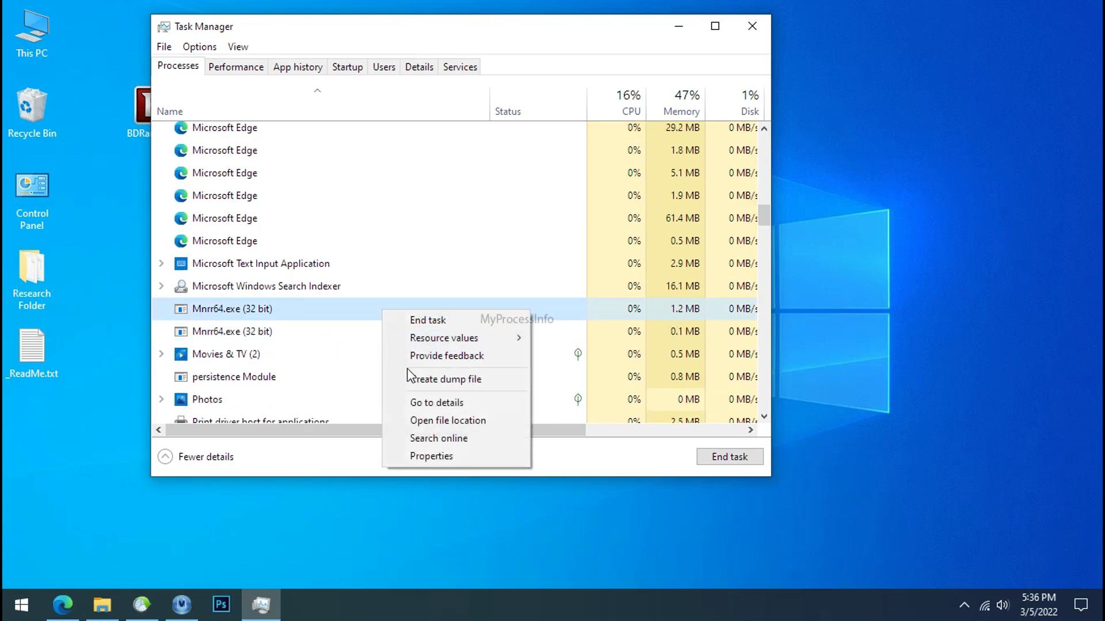
left_click(416, 415)
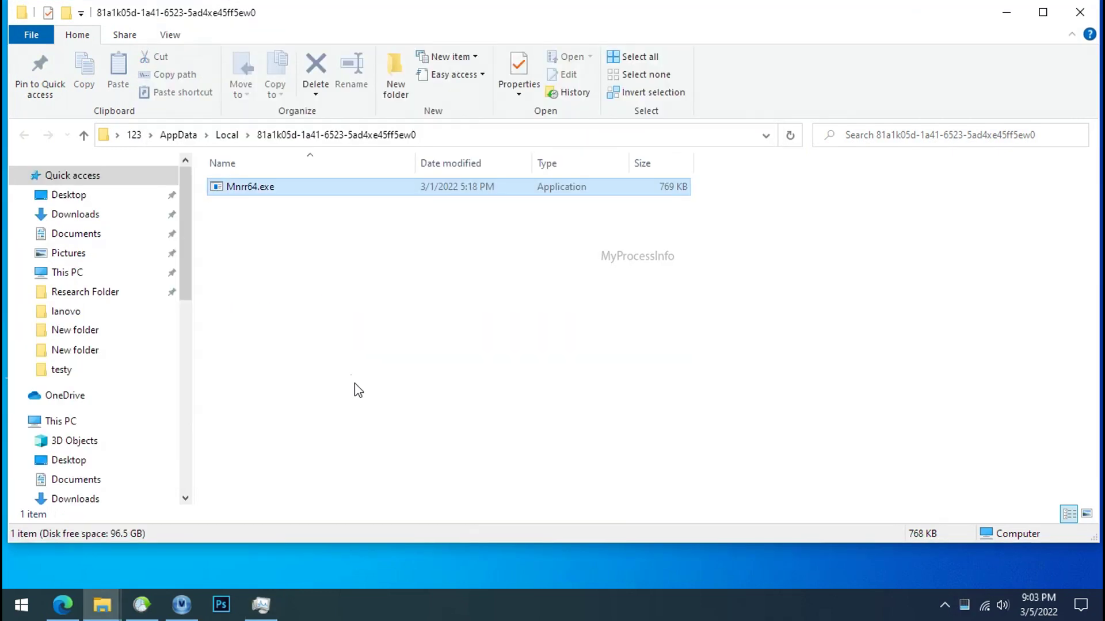
left_click(247, 186)
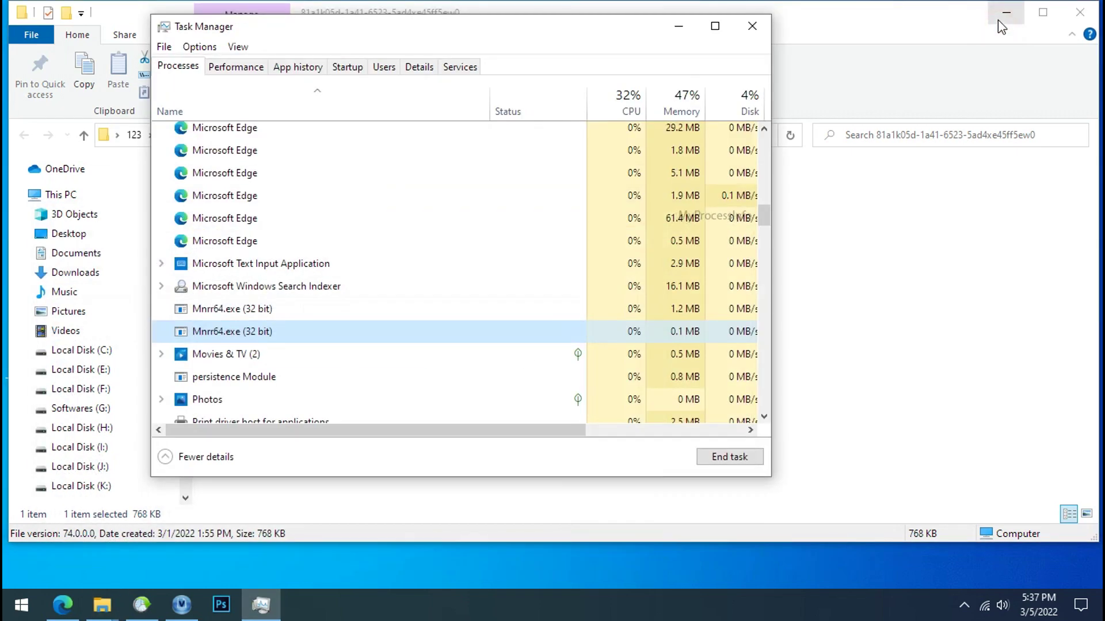
End both Mnrr64.exe processes in Task Manager
left_click(999, 20)
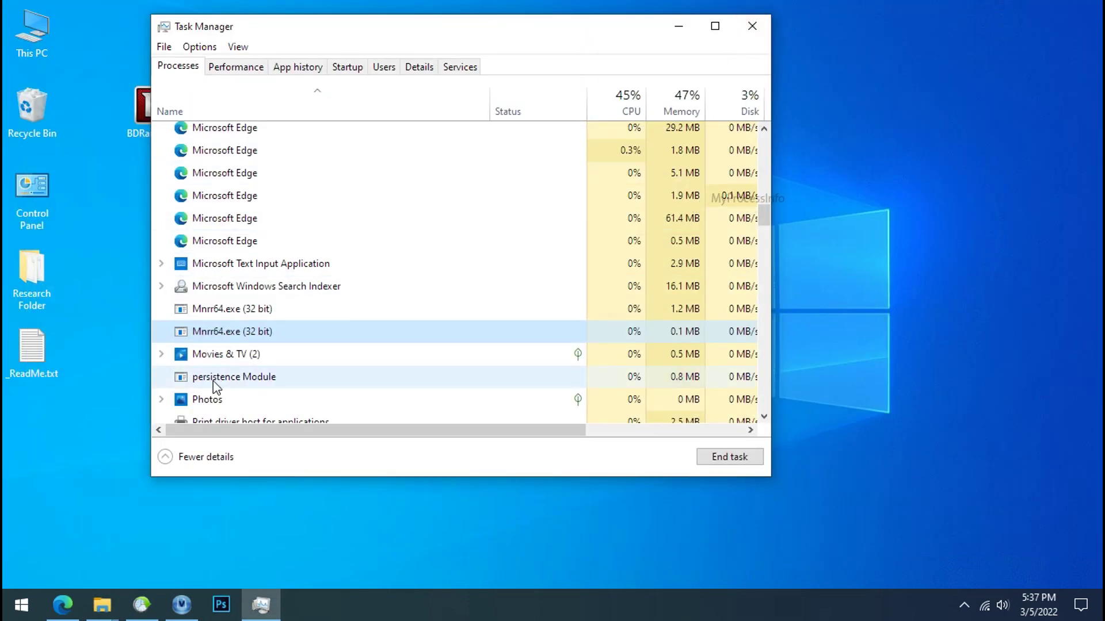
left_click(271, 311)
right_click(273, 313)
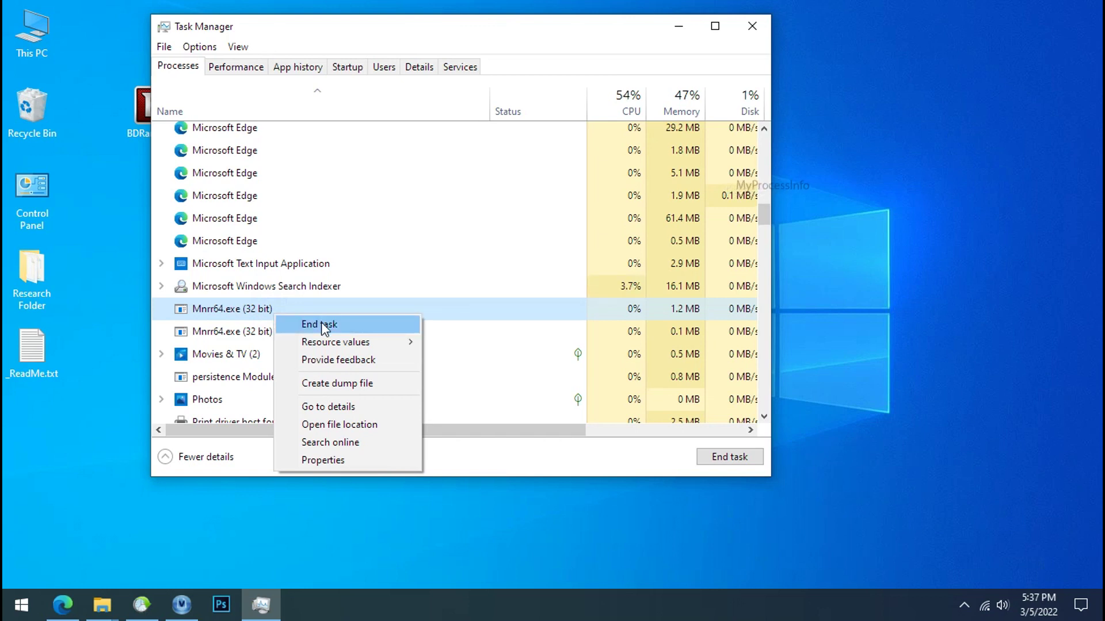
left_click(321, 324)
right_click(290, 315)
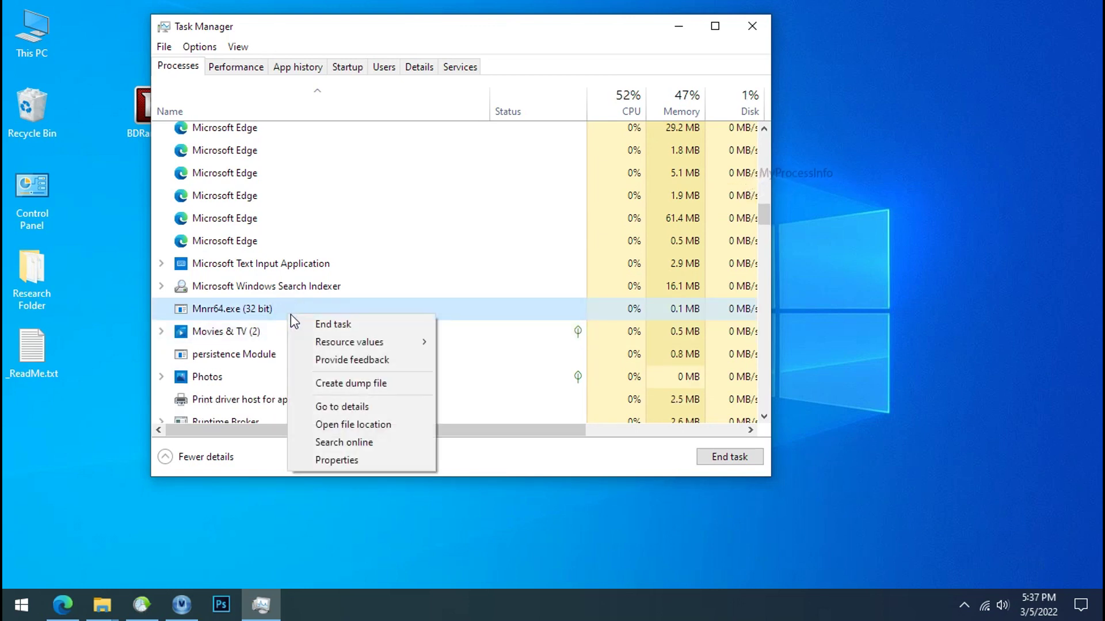
left_click(321, 325)
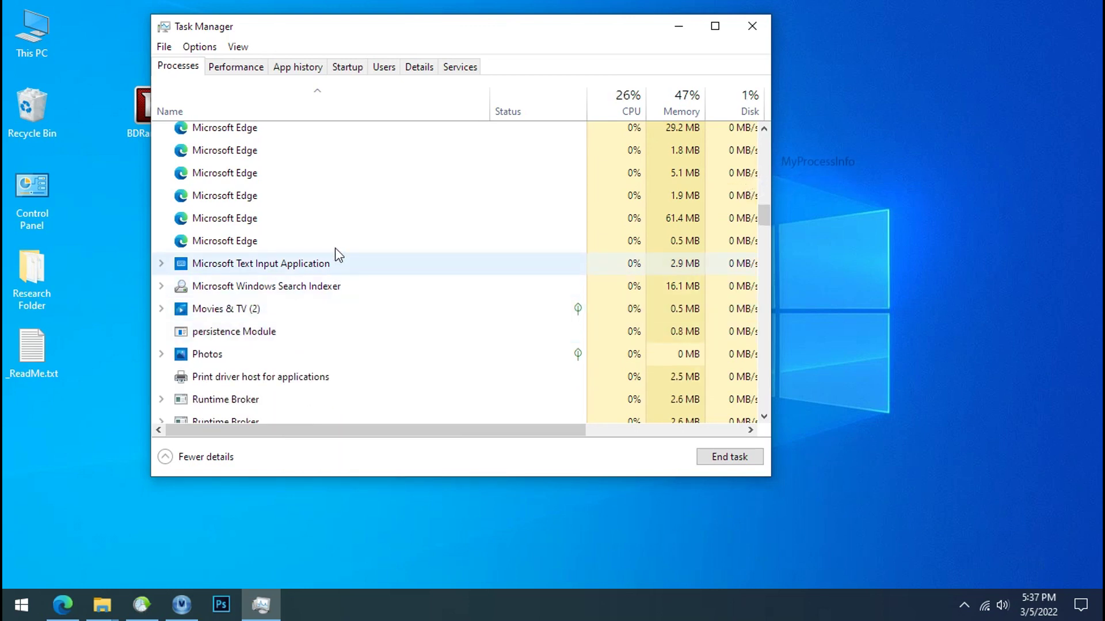
Disable the Mnrr64.exe entry on the Startup tab
left_click(344, 69)
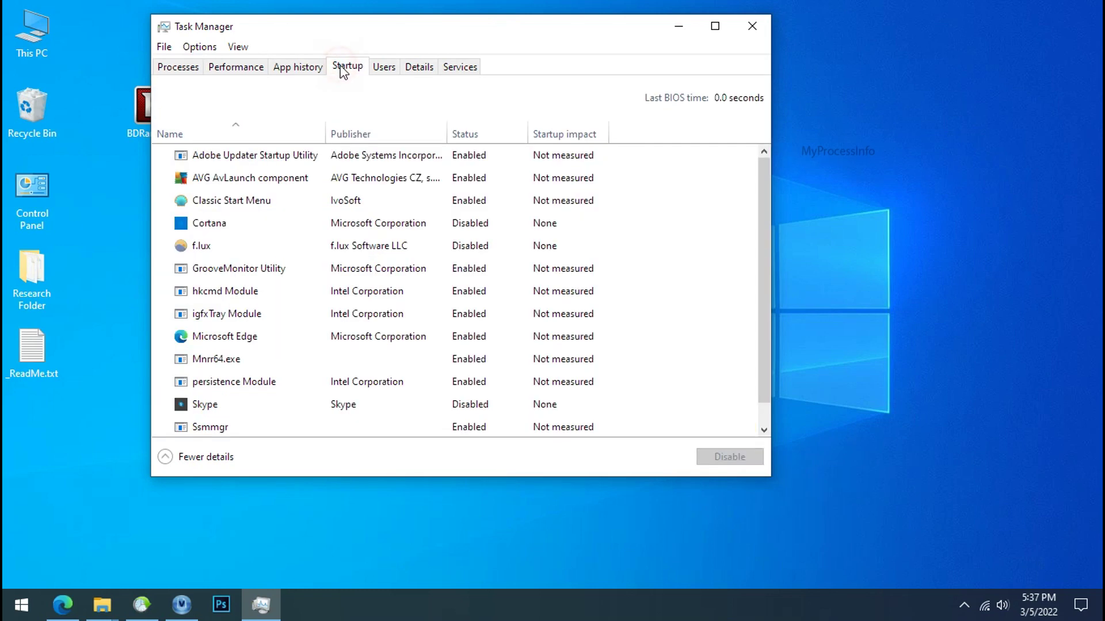
scroll(242, 236, "down", 1)
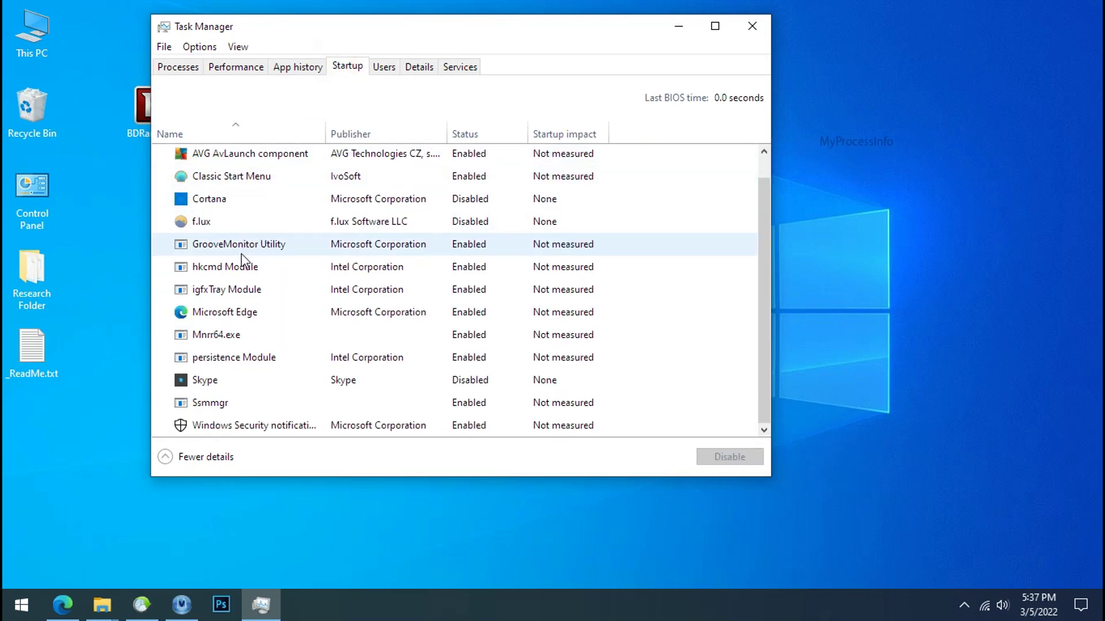
left_click(207, 336)
right_click(423, 335)
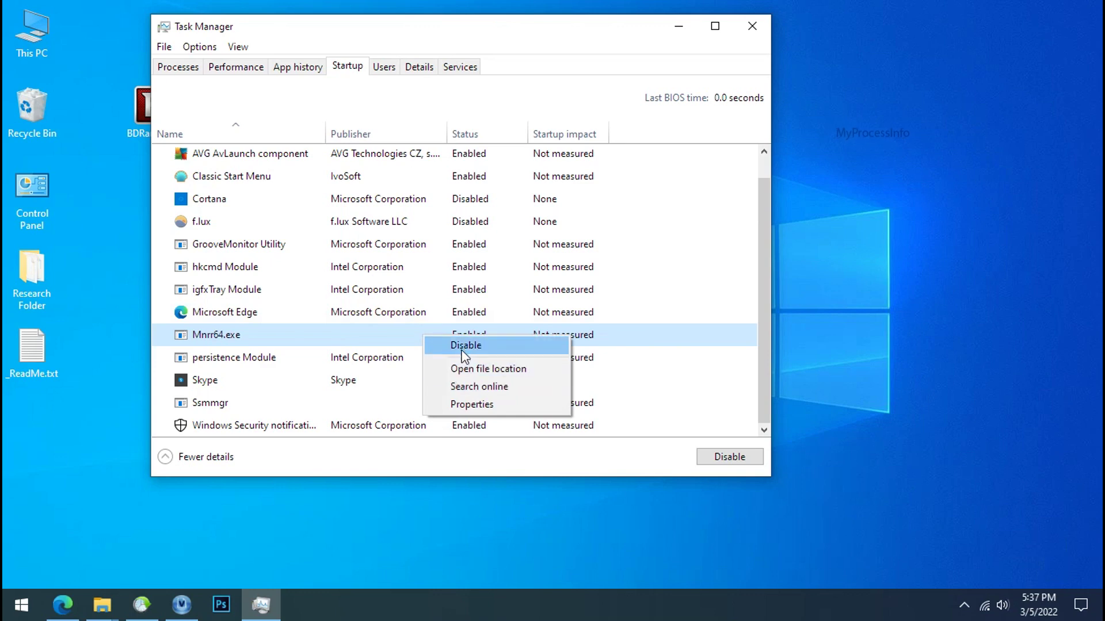
left_click(460, 345)
Close Task Manager and bring up the Explorer window holding Mnrr64.exe
left_click(755, 26)
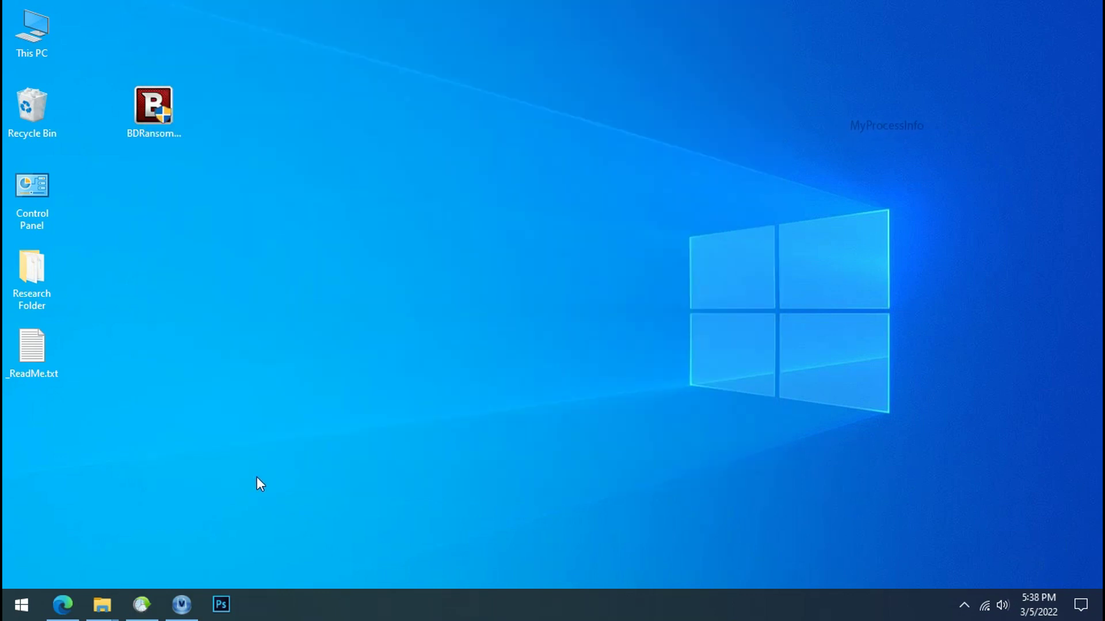
mouse_move(113, 596)
left_click(227, 547)
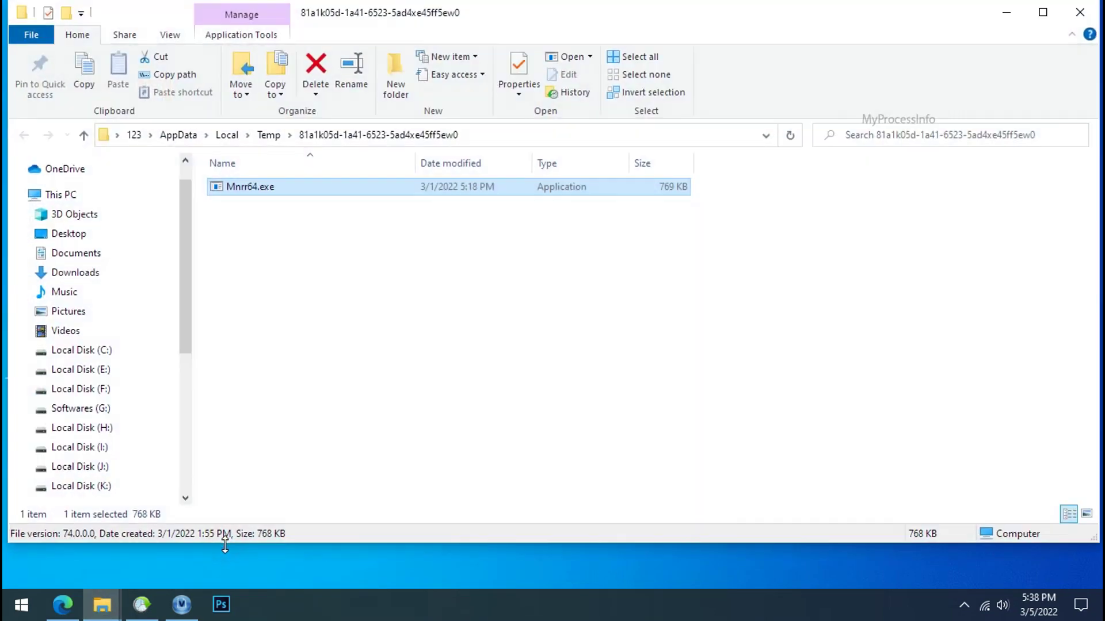
Attempt to delete Mnrr64.exe, retry twice, dismiss access-denied, and bring up its context menu again
right_click(254, 183)
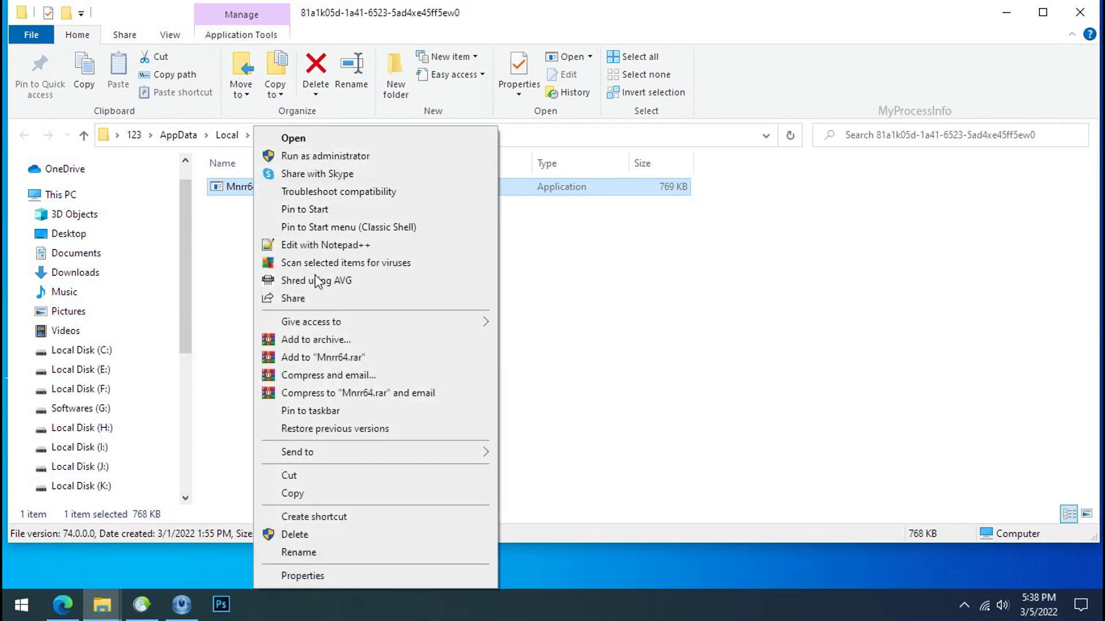
left_click(354, 535)
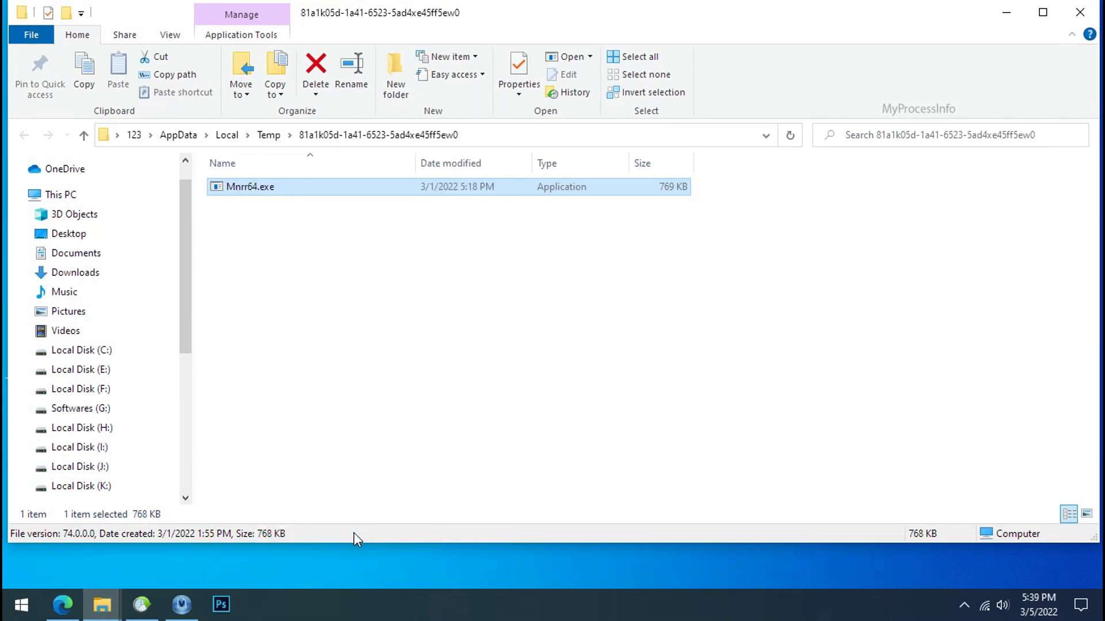
left_click(594, 235)
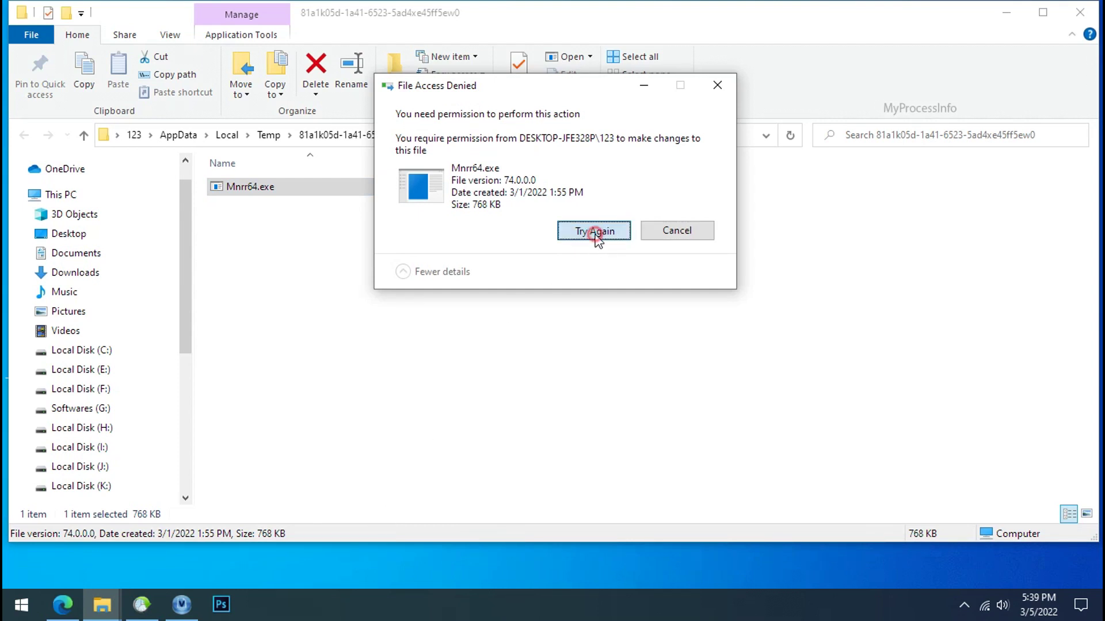
left_click(596, 237)
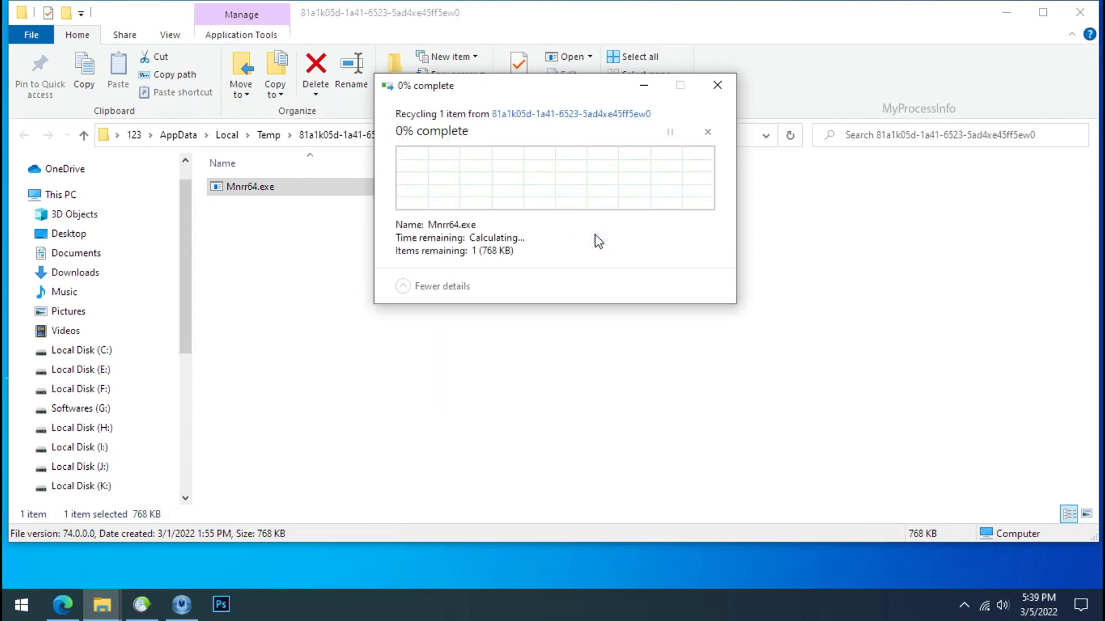
left_click(721, 94)
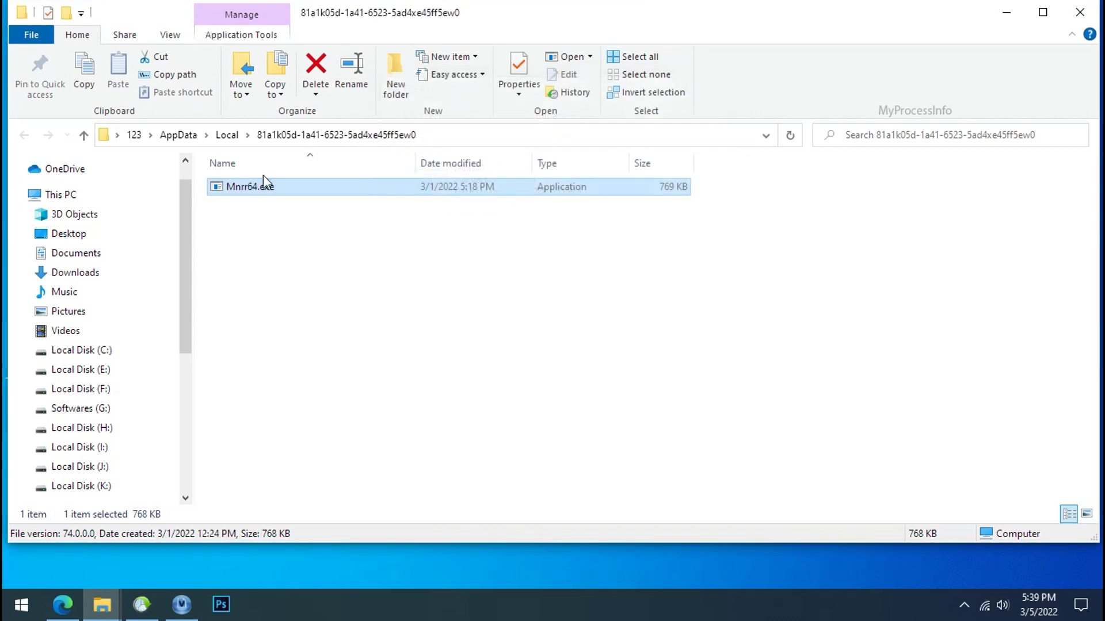
right_click(254, 188)
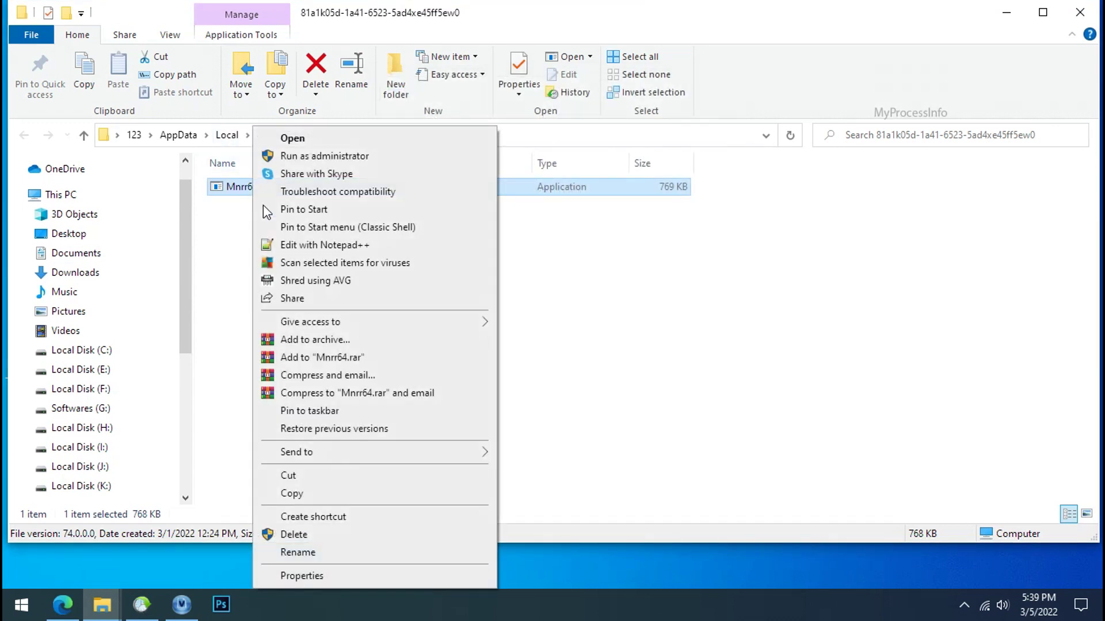
In Mnrr64.exe's advanced security settings, disable inheritance and convert to explicit permissions
left_click(327, 574)
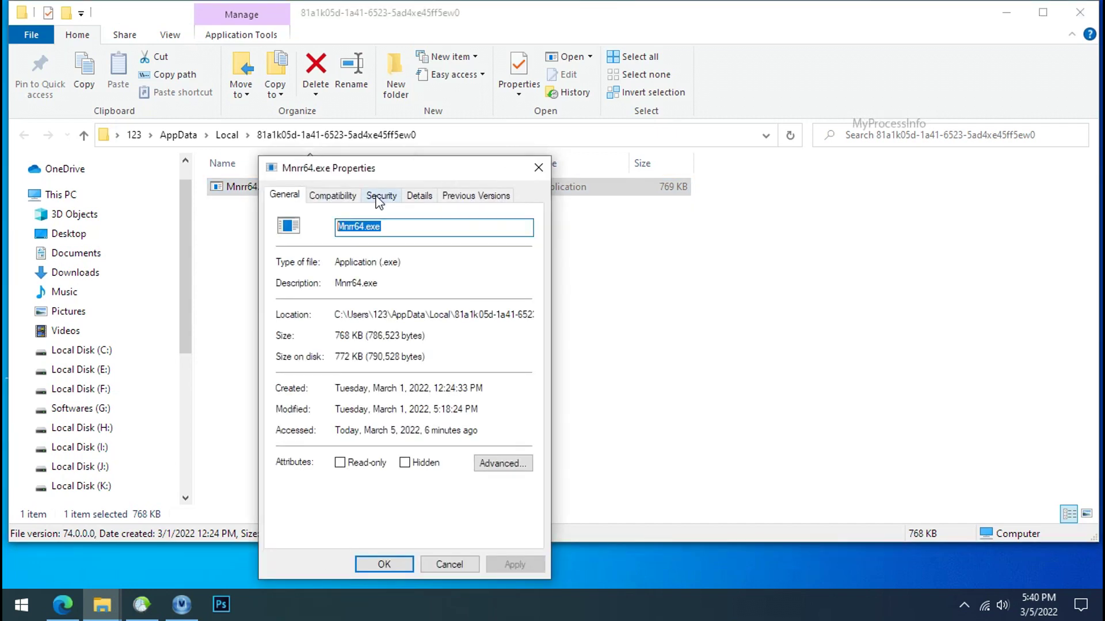
left_click(382, 195)
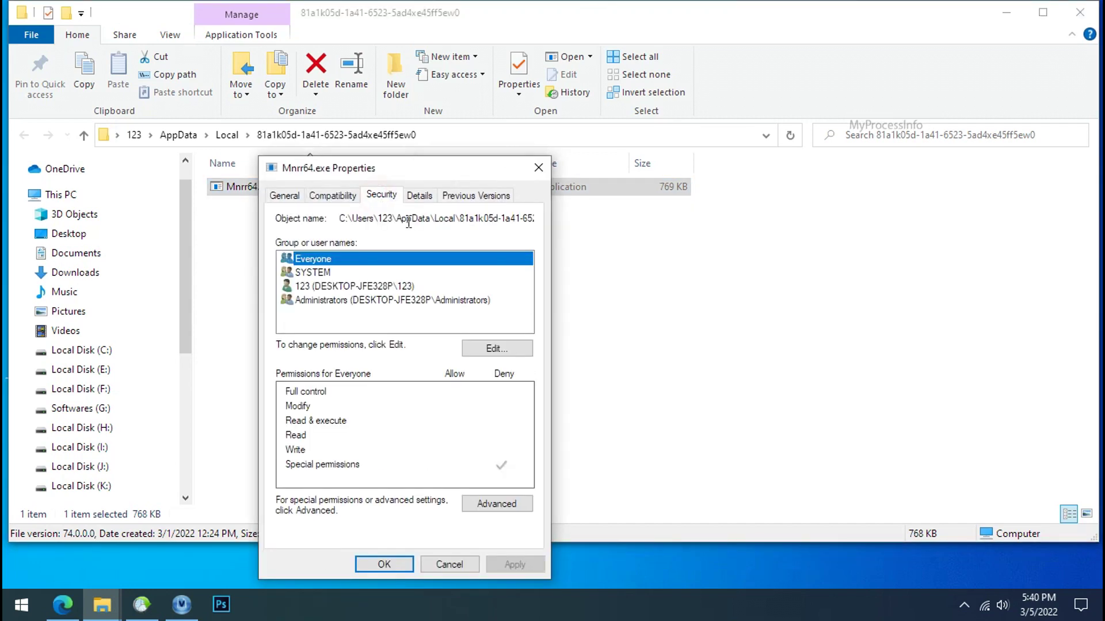
left_click(532, 505)
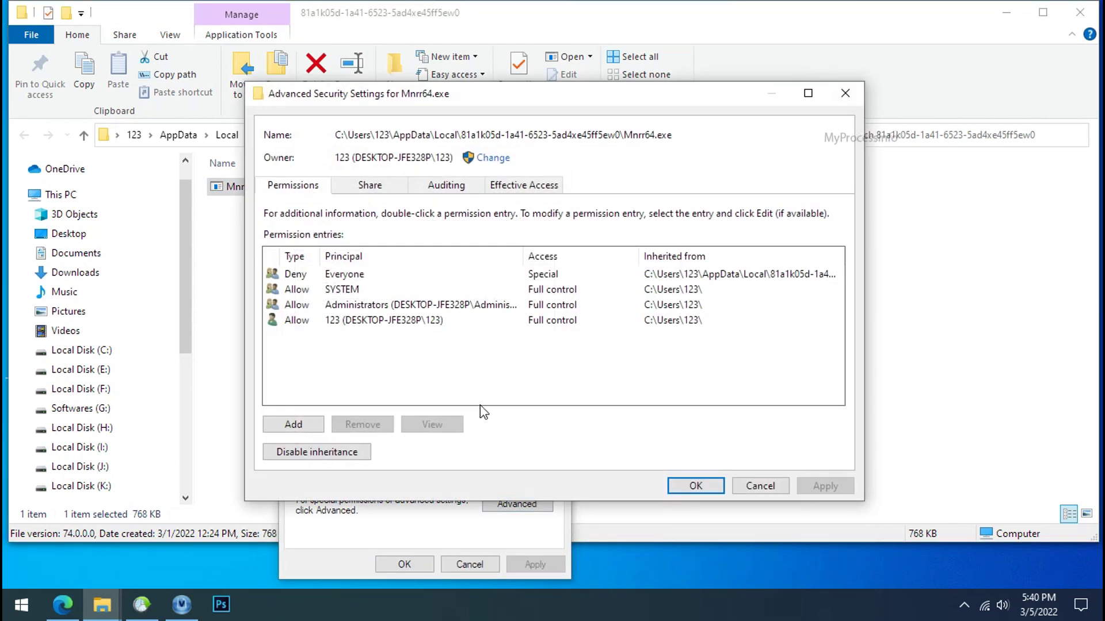
left_click(347, 274)
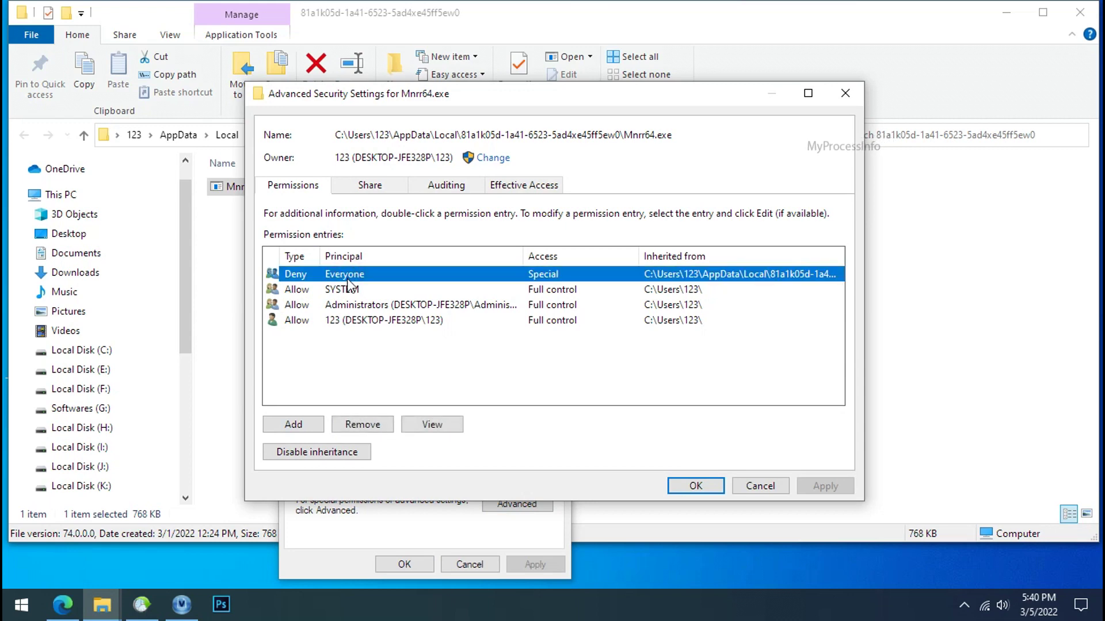
left_click(346, 453)
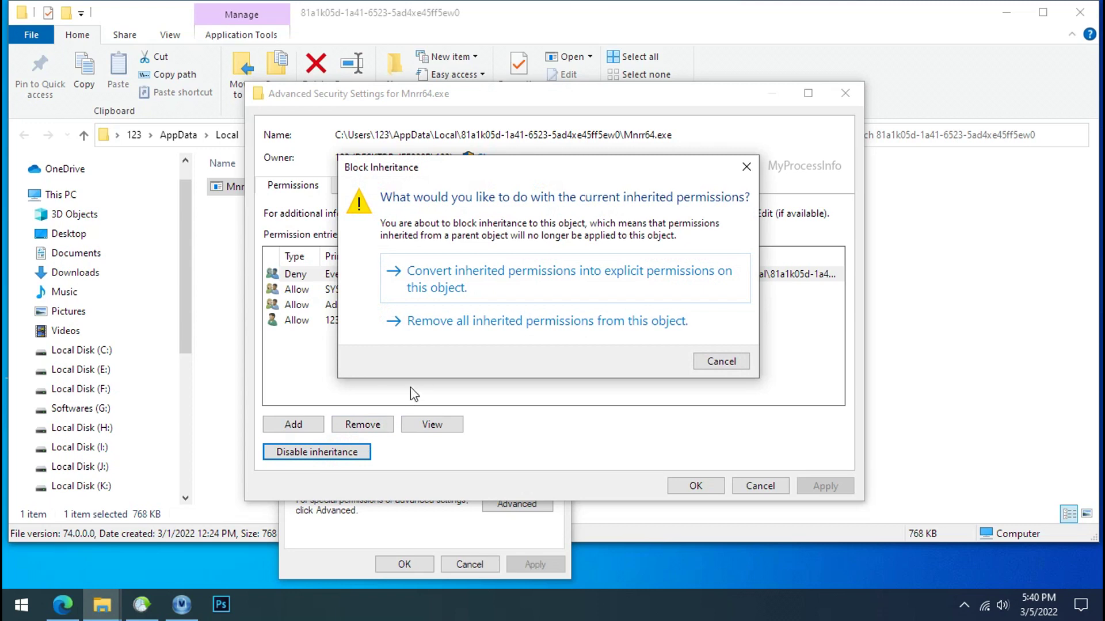
left_click(481, 286)
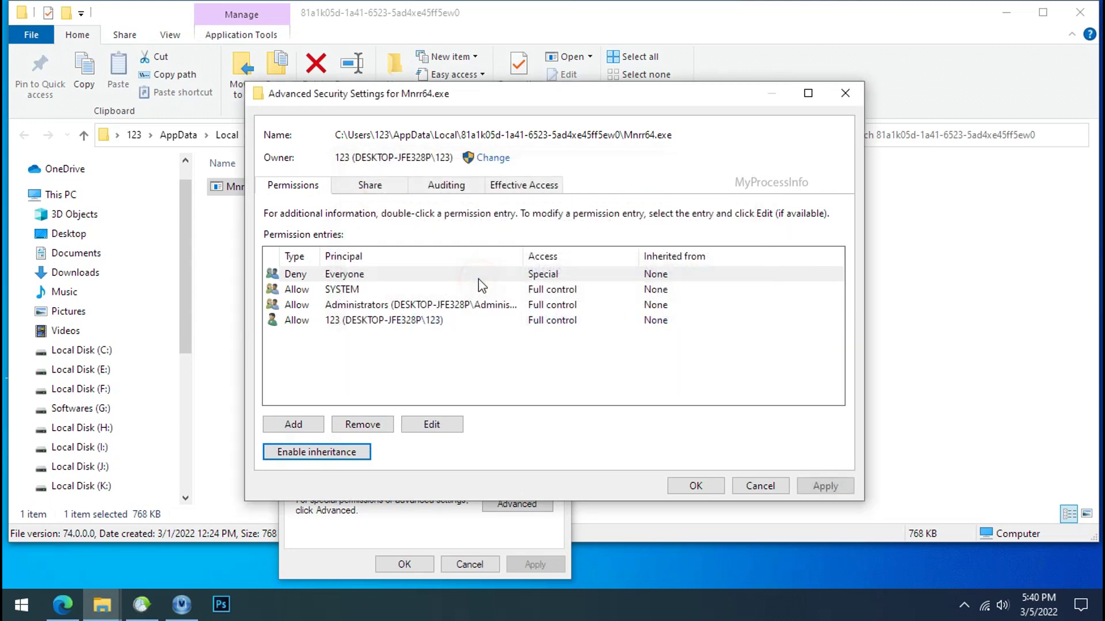
Remove the Deny Everyone permission, apply and close the dialogs, then delete Mnrr64.exe
left_click(369, 429)
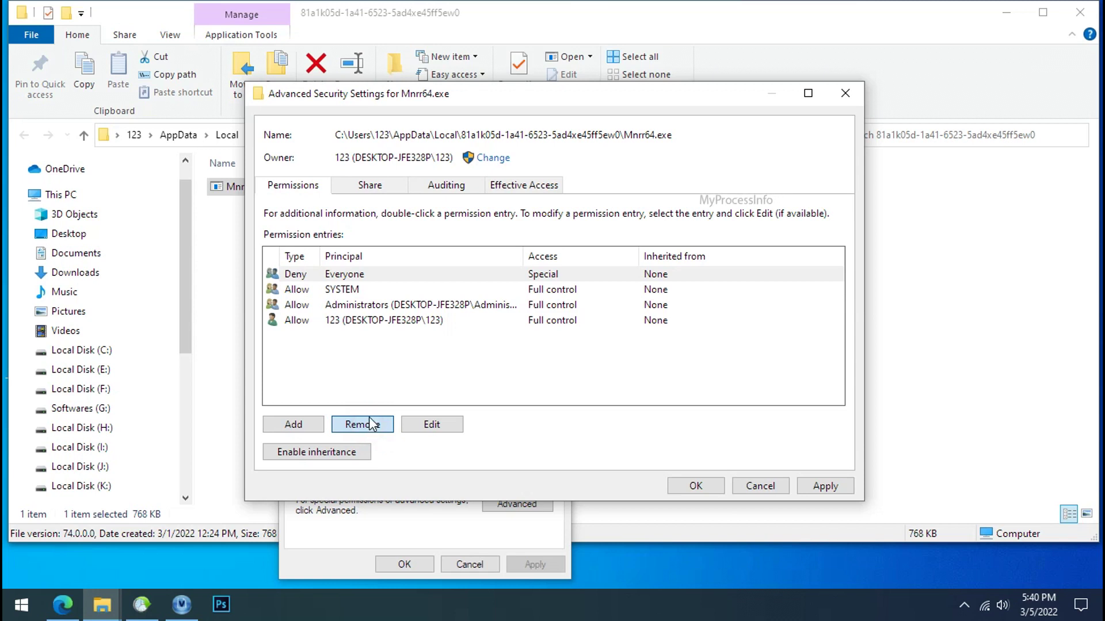
left_click(369, 428)
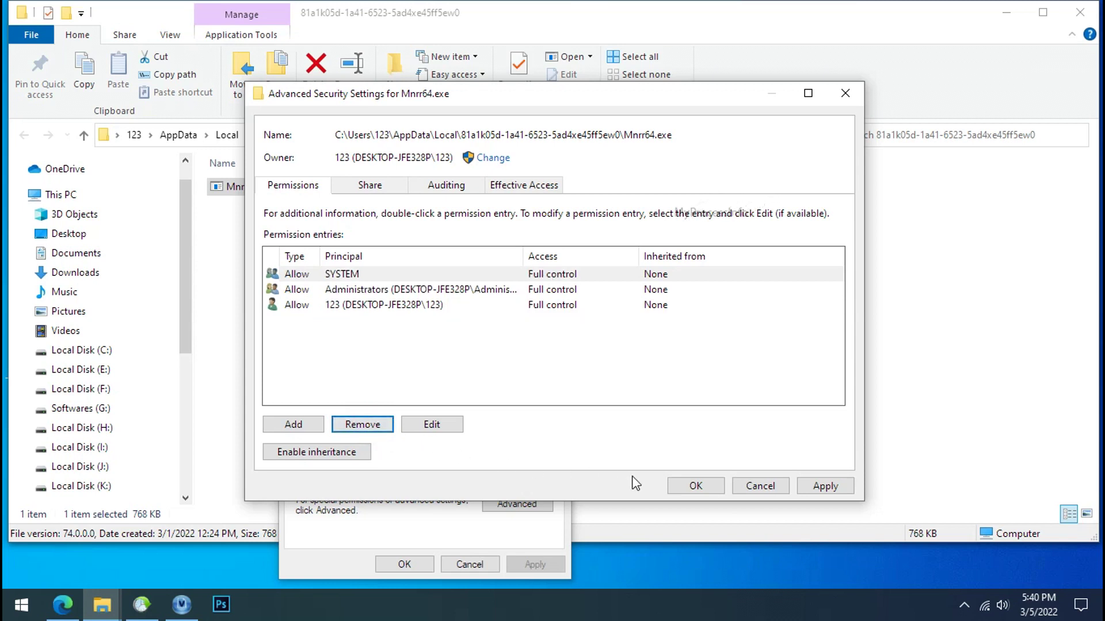
left_click(827, 486)
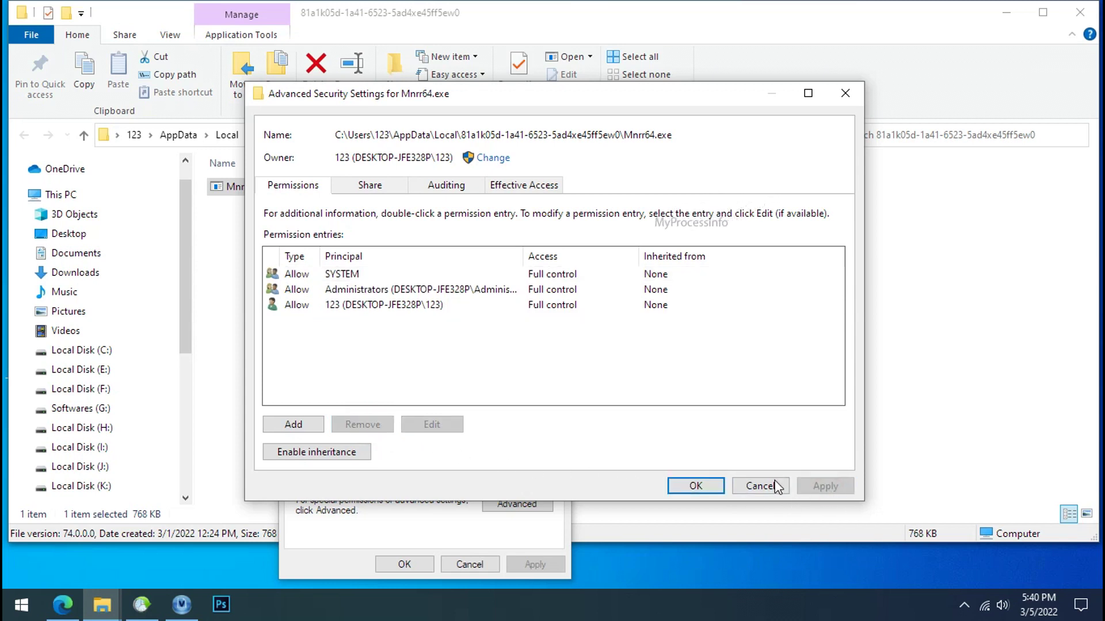
left_click(696, 486)
left_click(414, 564)
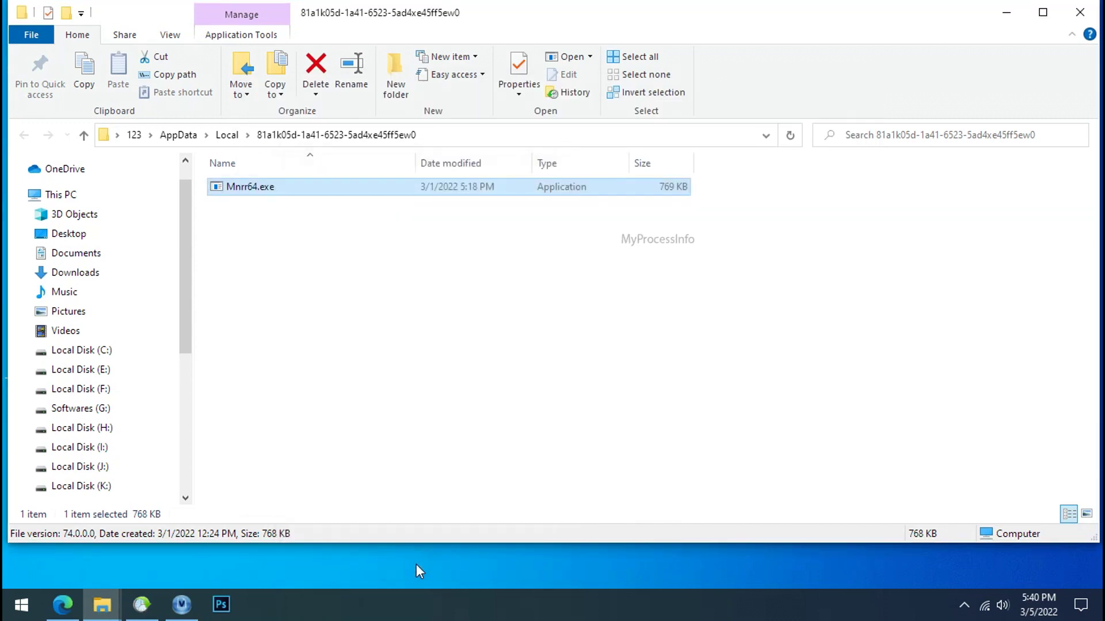
right_click(262, 188)
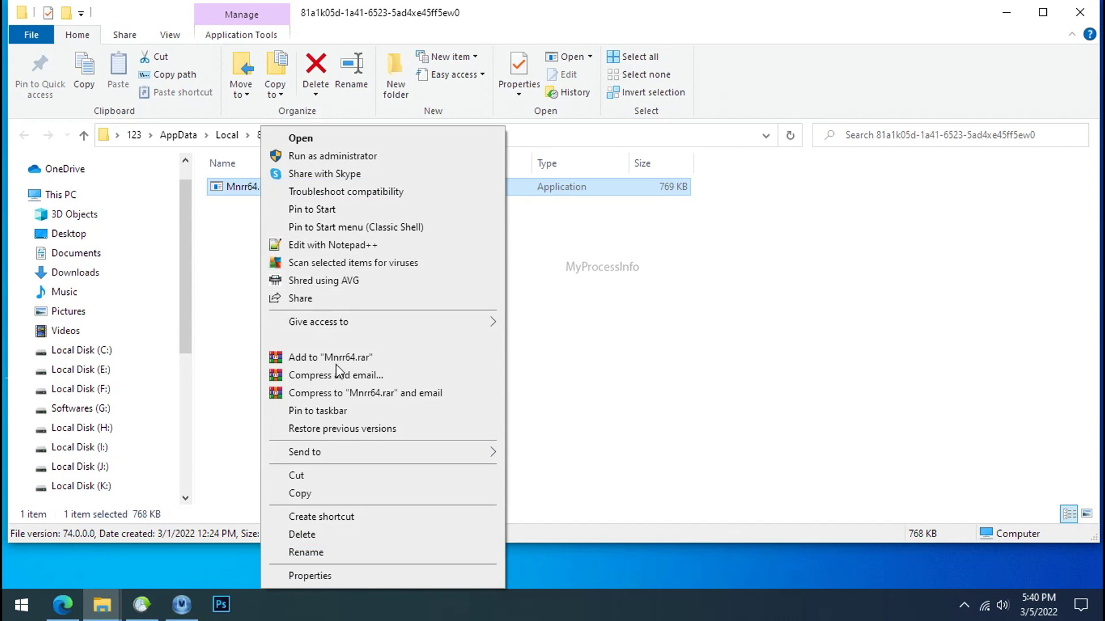
left_click(336, 535)
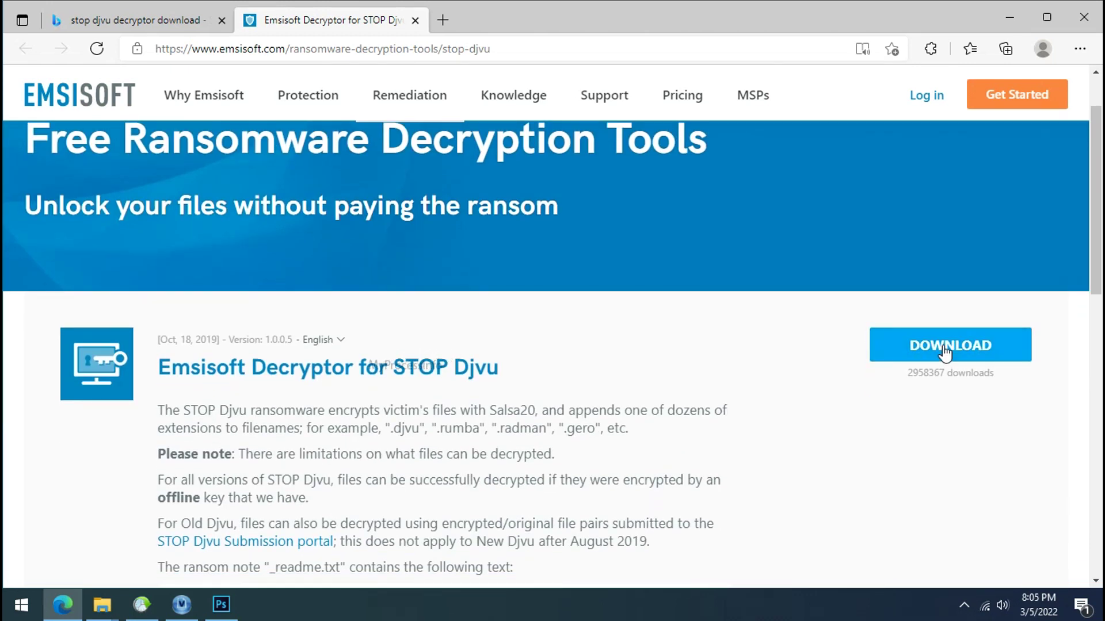
Download decrypt_STOPDjvu.exe from the Emsisoft STOP Djvu page and close Edge
left_click(943, 345)
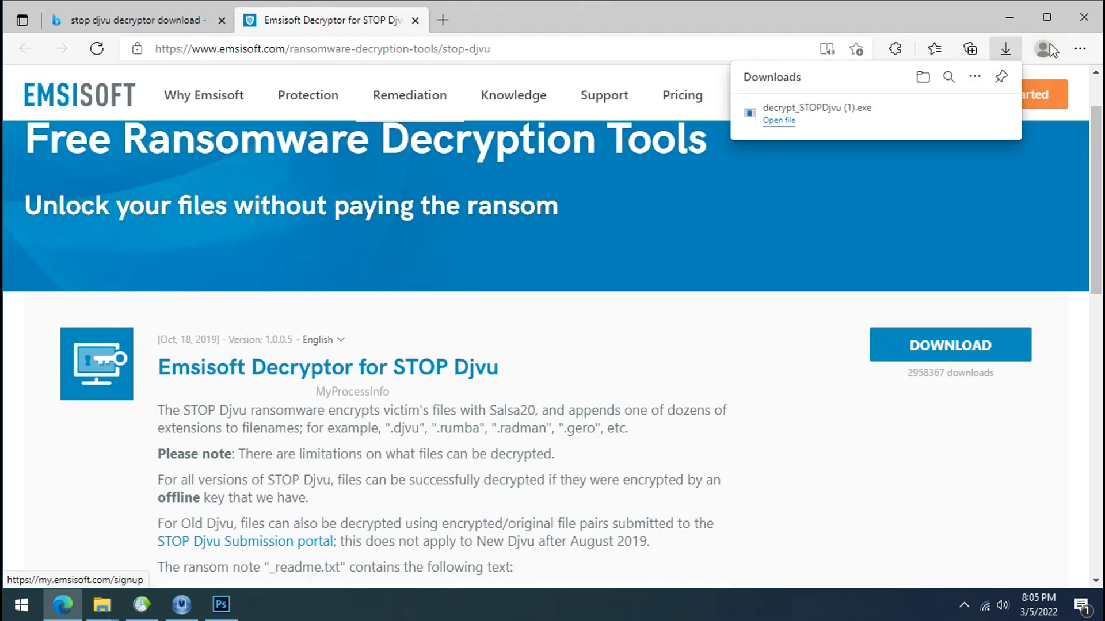
left_click(1078, 23)
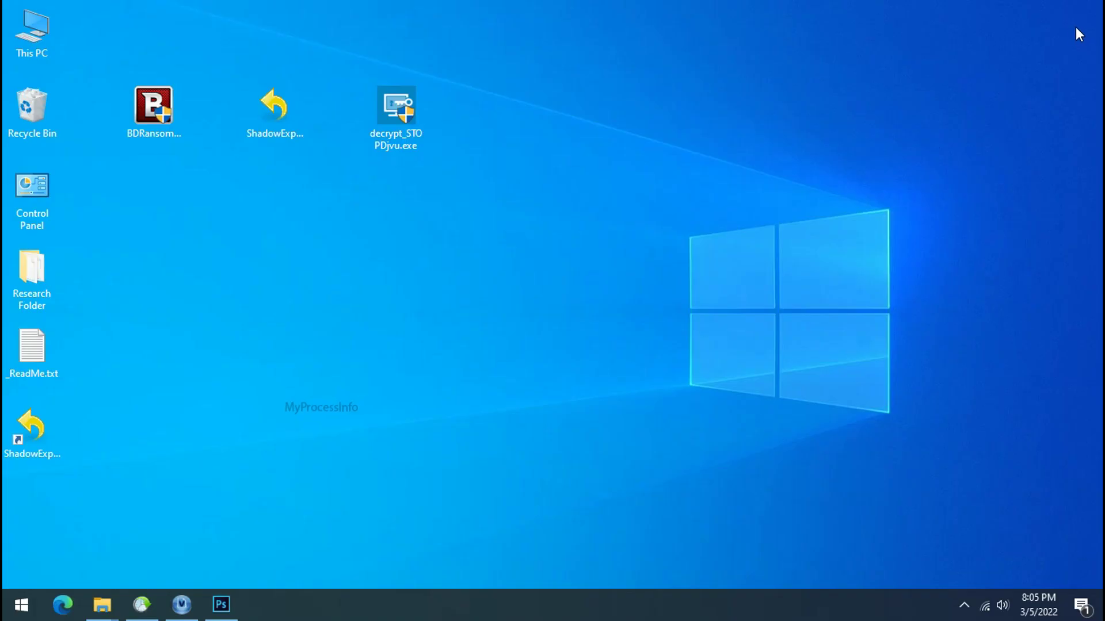
Launch decrypt_STOPDjvu.exe from the desktop and accept the licence terms and disclaimer
left_click(405, 114)
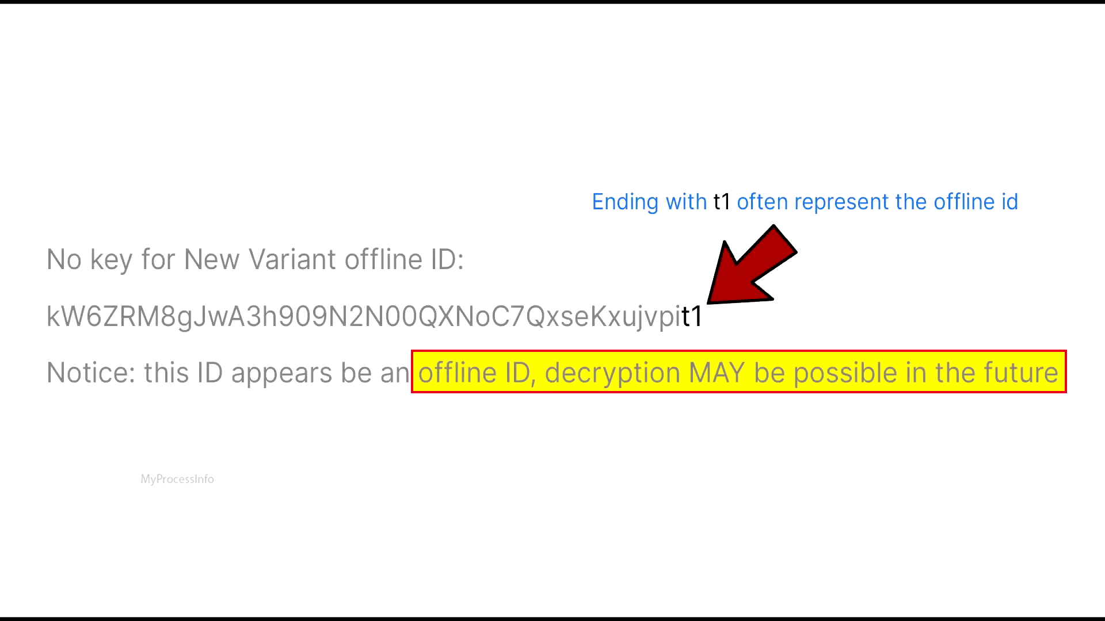
double_click(405, 137)
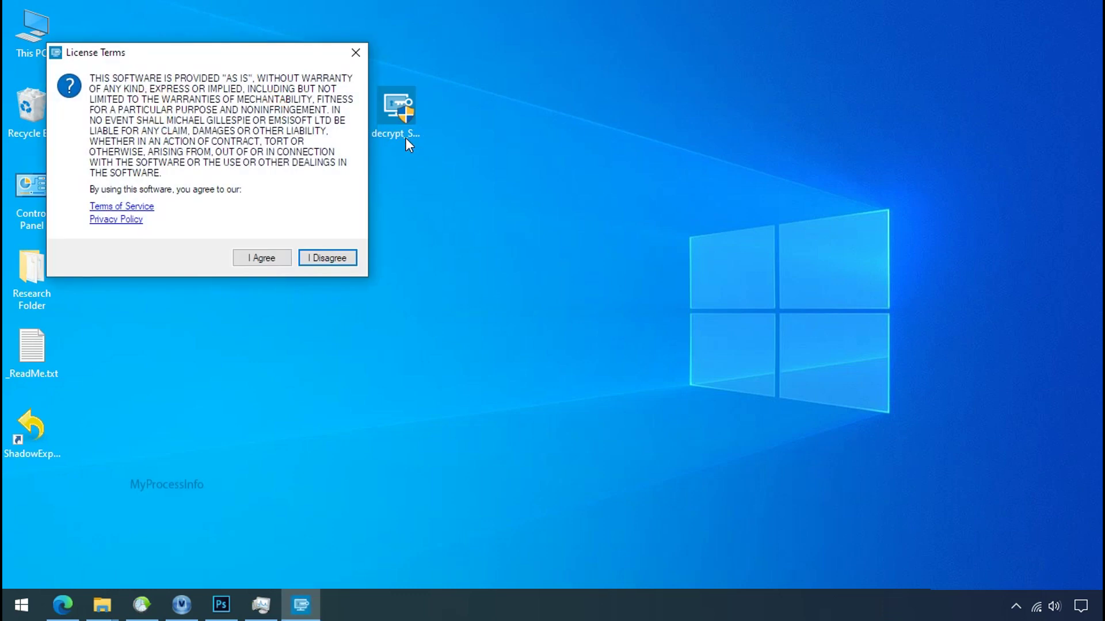
left_click(264, 259)
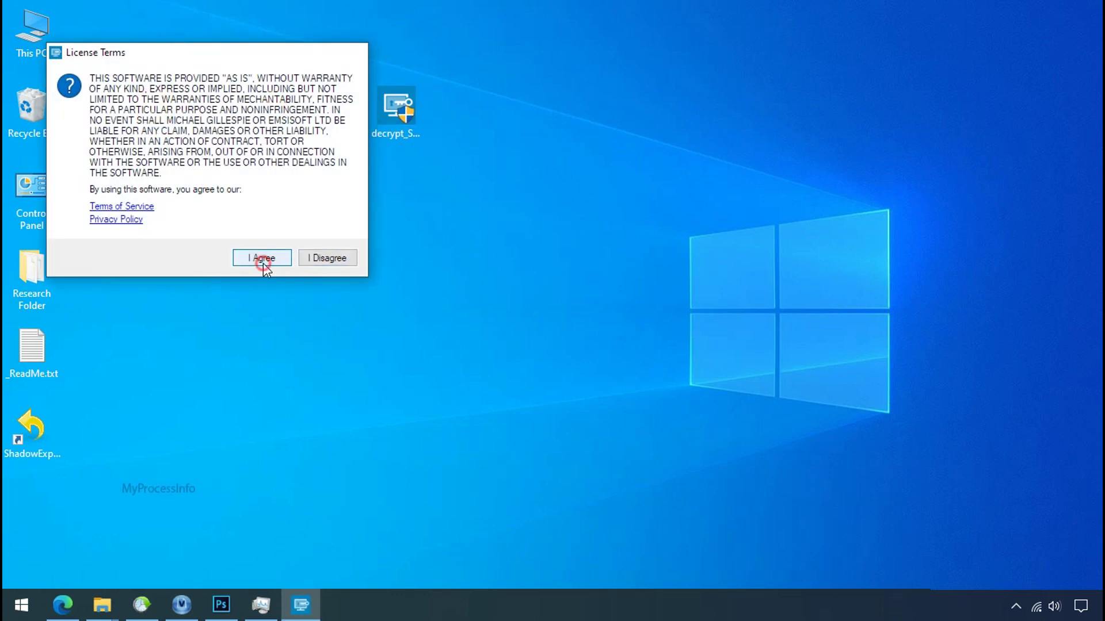
left_click(610, 412)
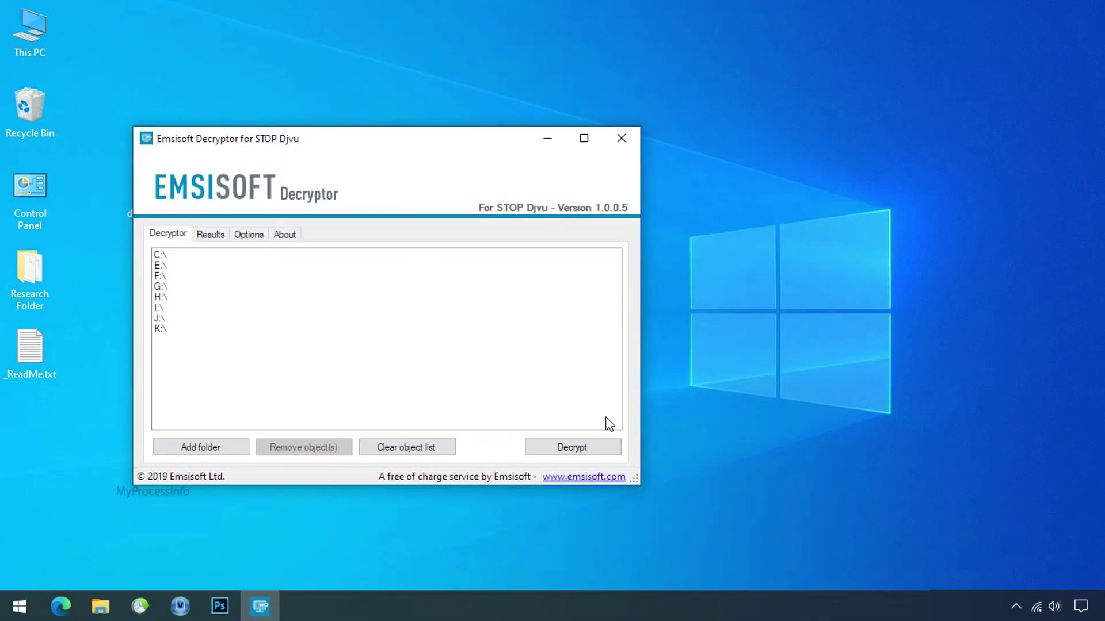
Make Desktop\Research Folder the only item to decrypt and start decryption
left_click(413, 450)
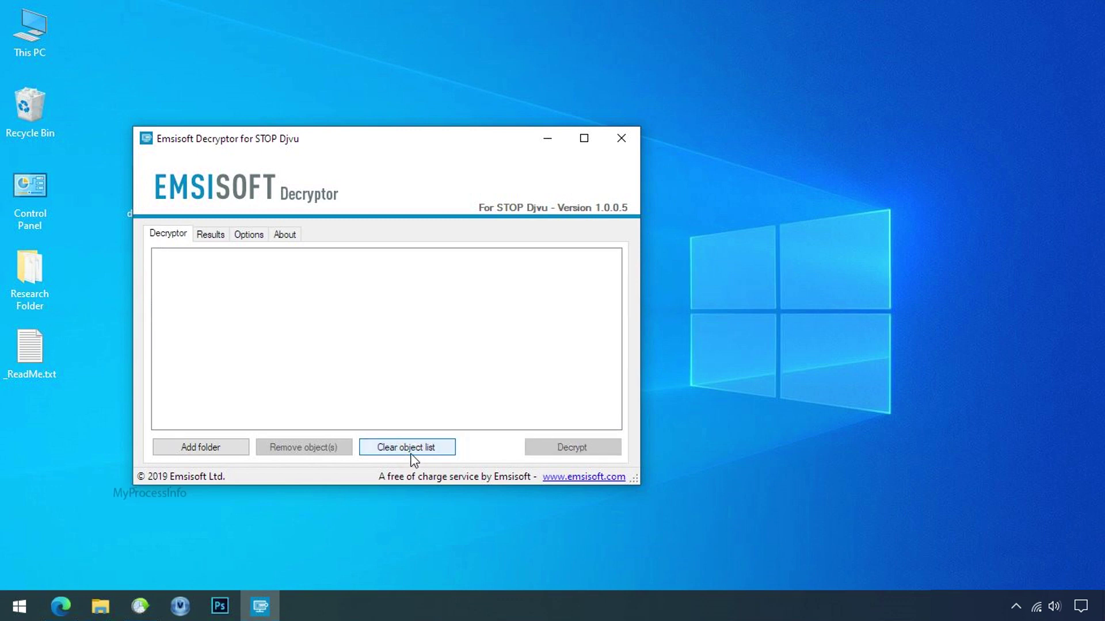
left_click(202, 449)
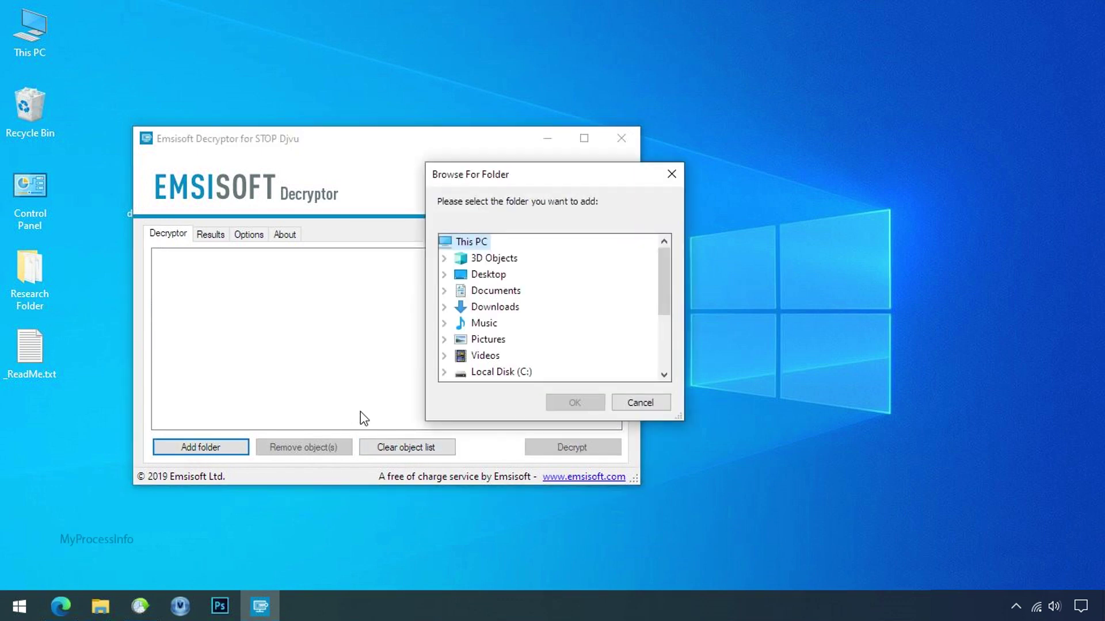
left_click(498, 275)
left_click(518, 291)
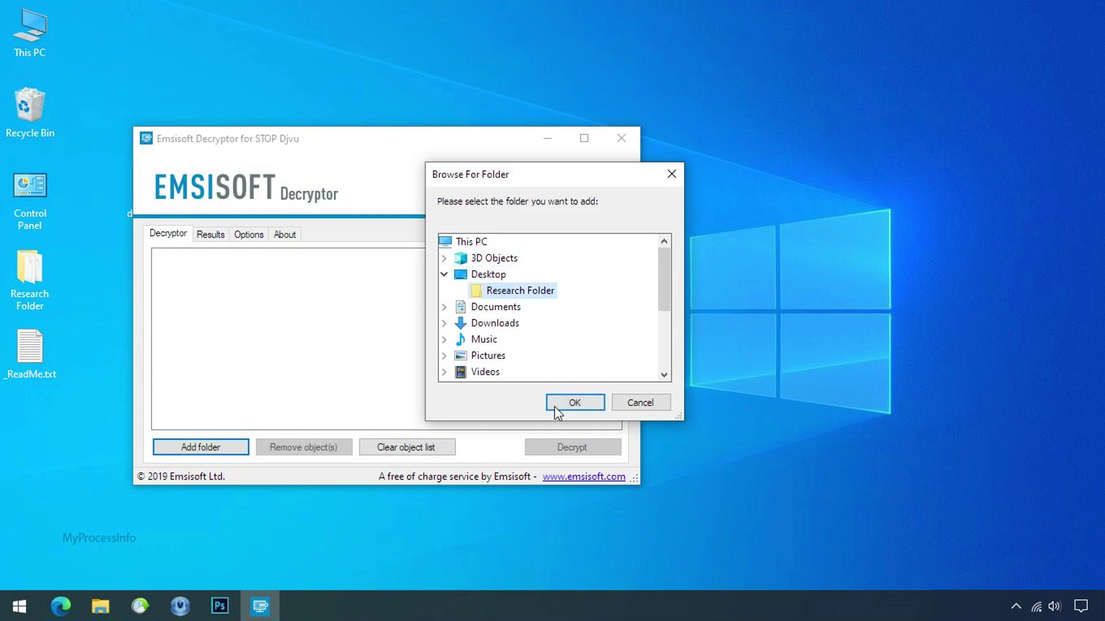
left_click(554, 408)
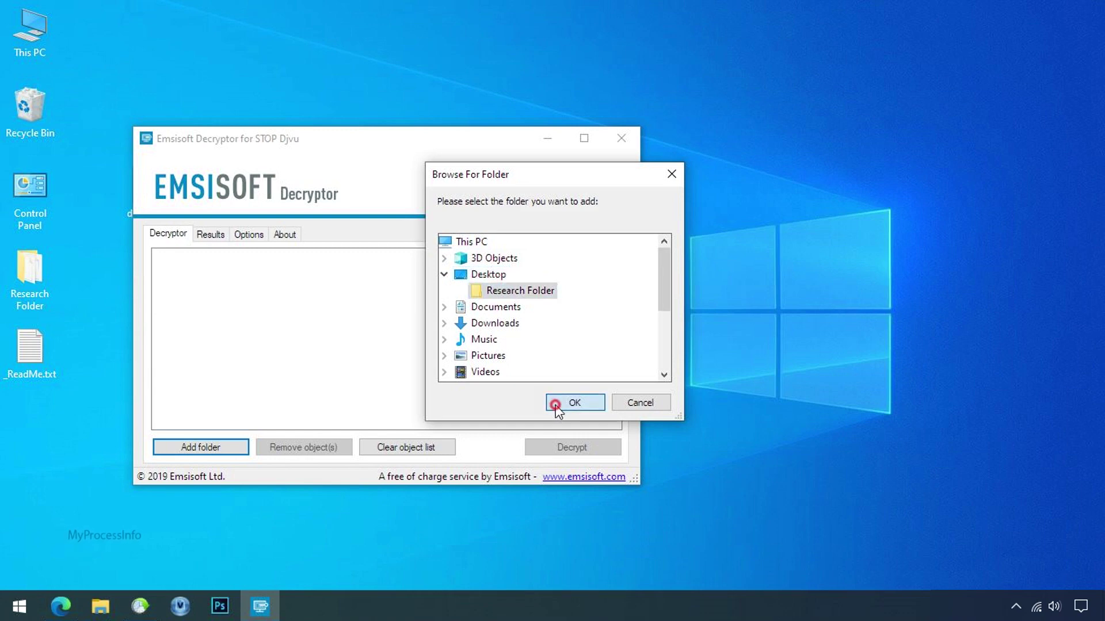
left_click(572, 452)
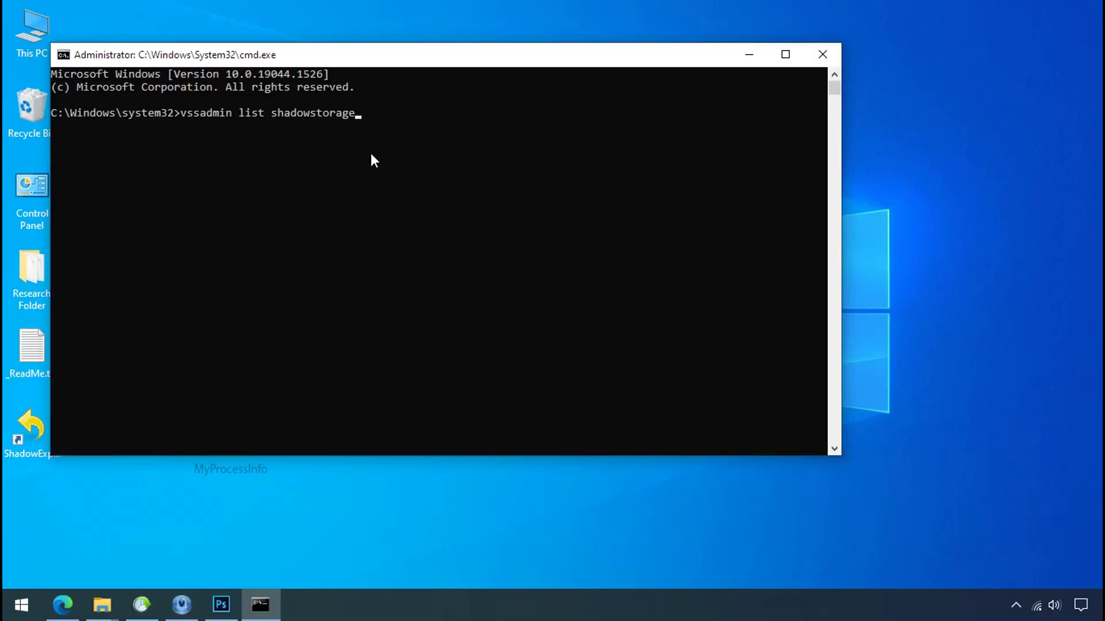
Run vssadmin list shadowstorage, showing 2.99 GB used on C: and 0 bytes on H:
key("Return")
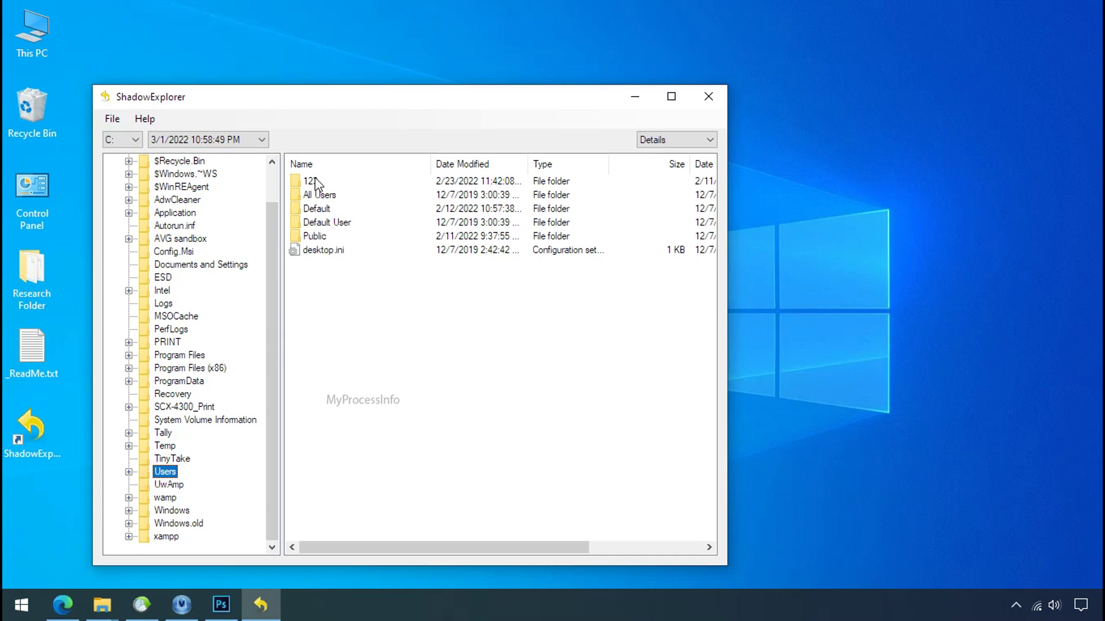
In the snapshot, browse to the user's Desktop and start exporting Research Folder
double_click(311, 181)
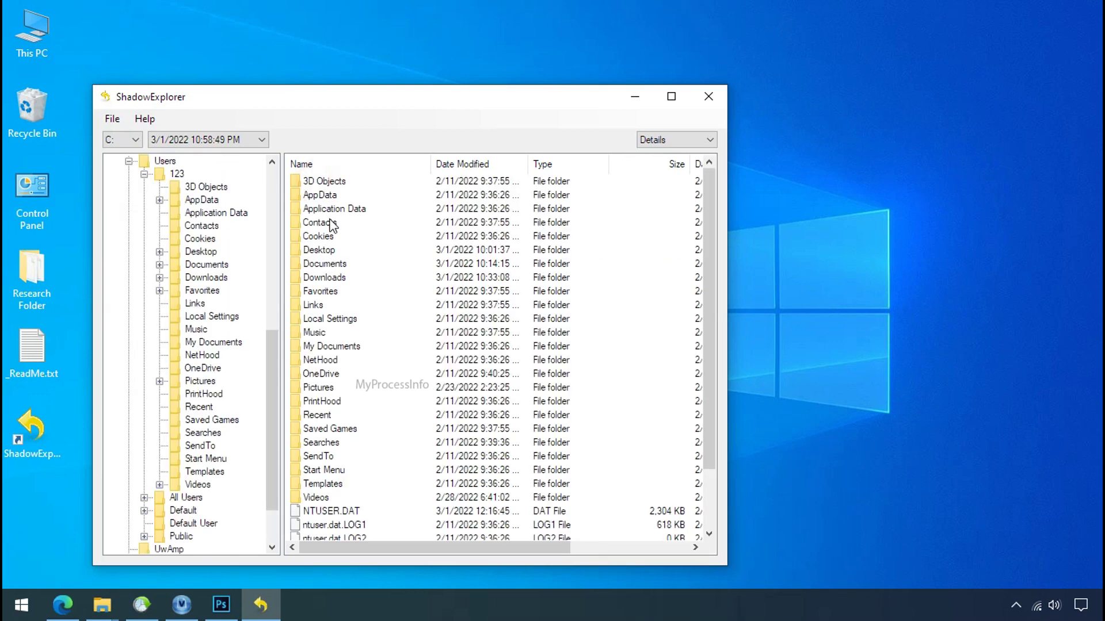
double_click(323, 248)
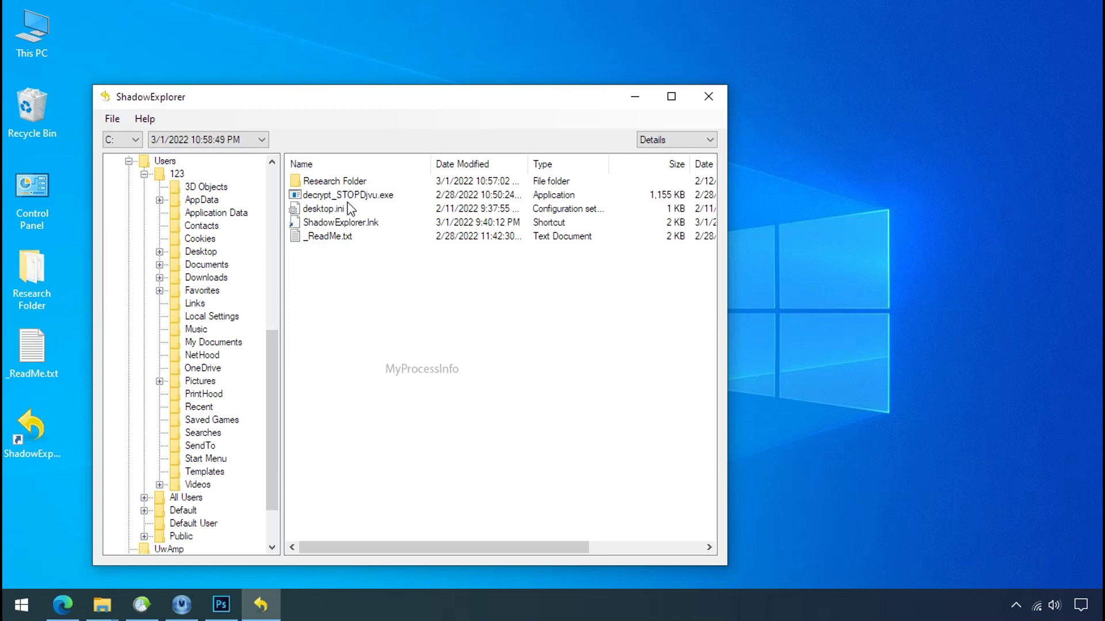
right_click(348, 182)
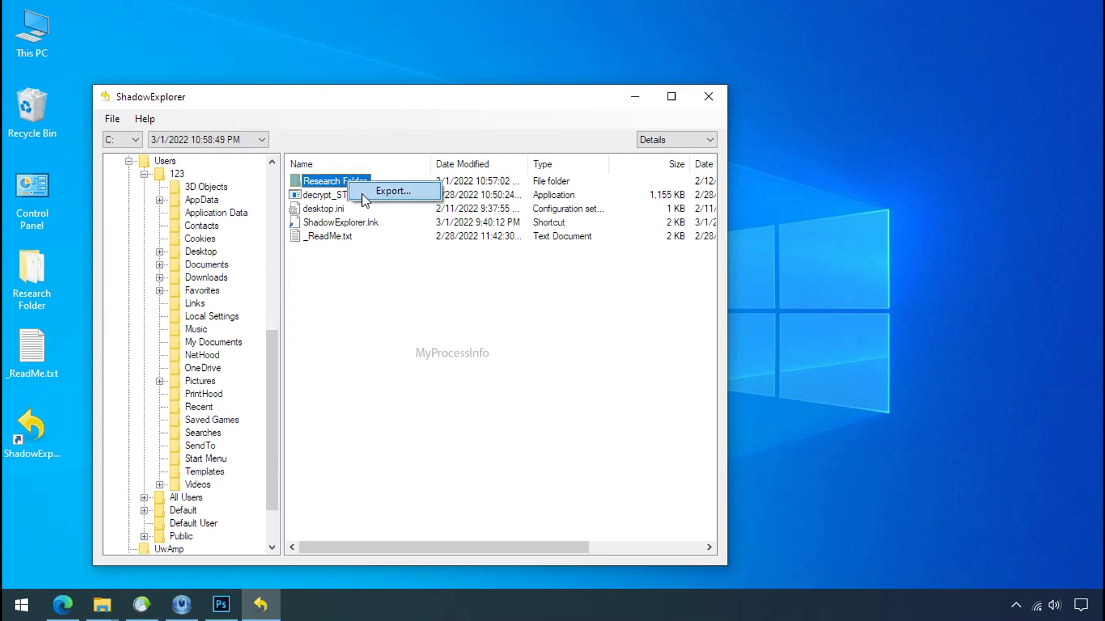
left_click(364, 195)
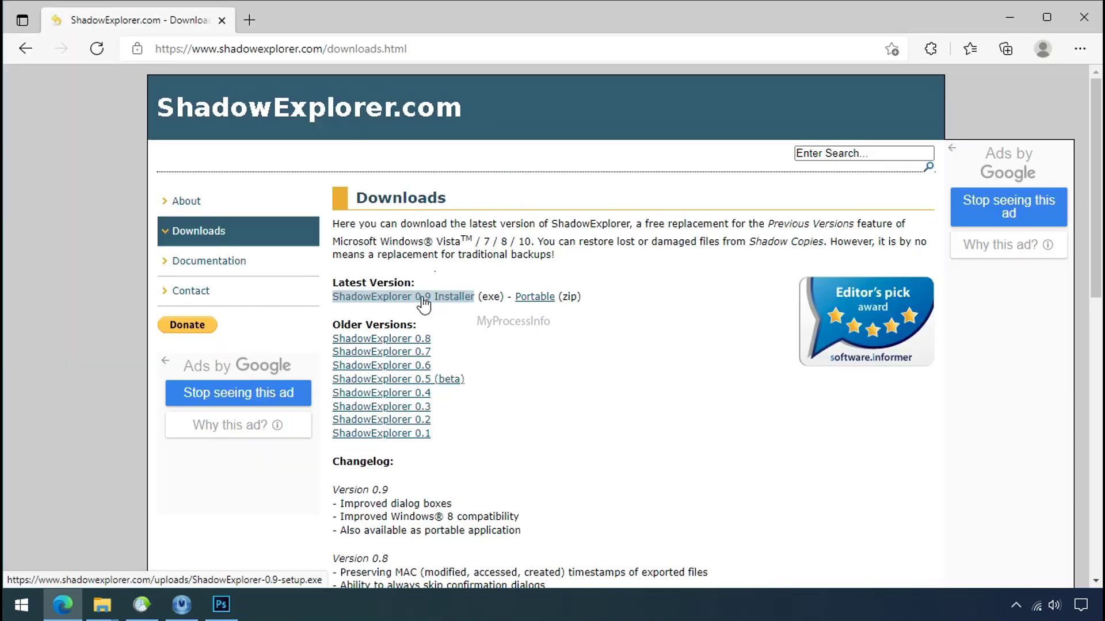
Download the ShadowExplorer 0.9 installer, close Edge, and launch ShadowExplorer from the desktop
left_click(424, 299)
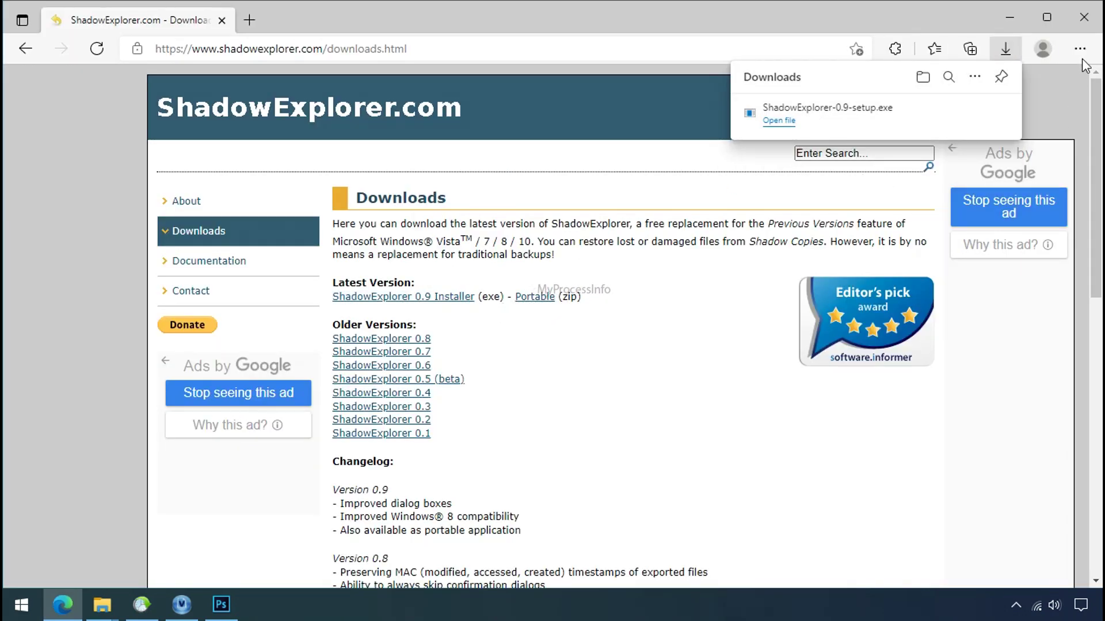
left_click(1075, 18)
double_click(32, 429)
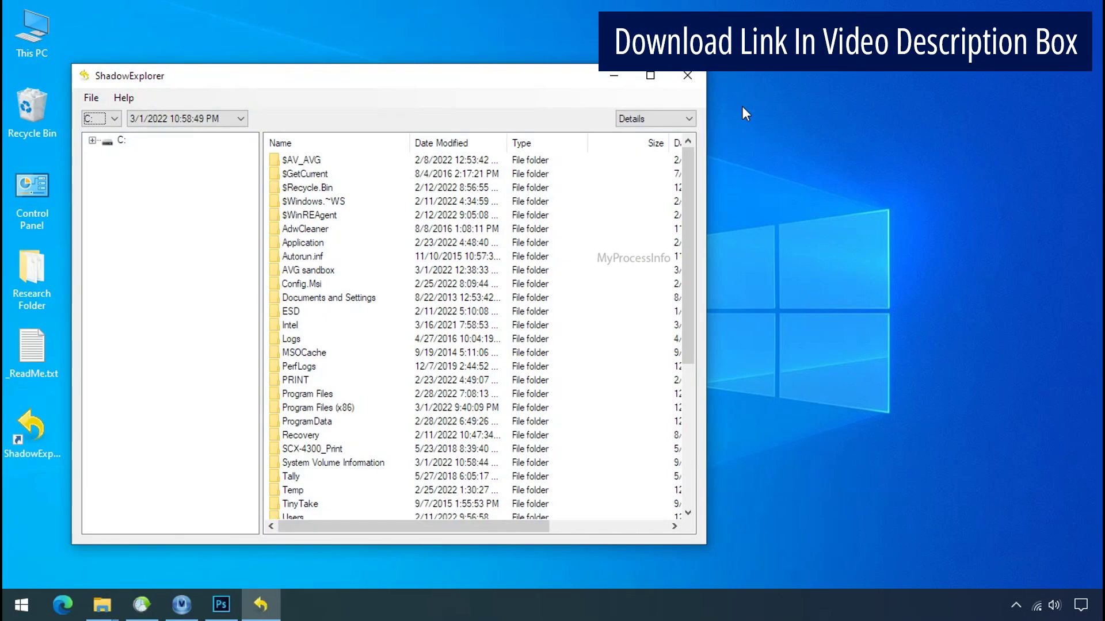
Select drive C: and the 3/1/2022 10:58:49 PM snapshot, and expand C:
left_click(112, 119)
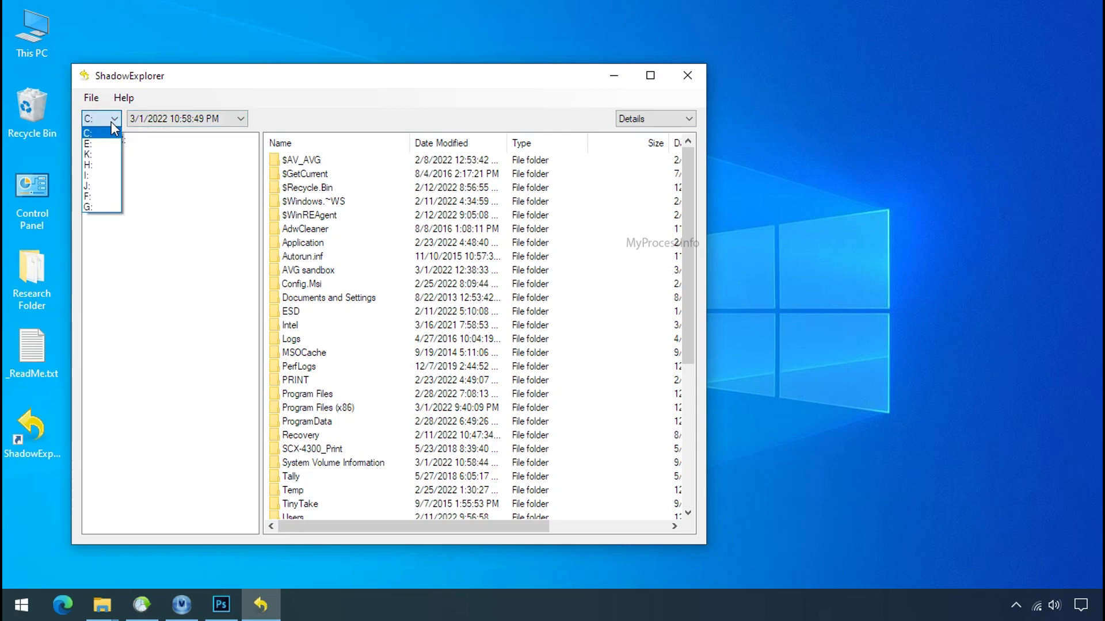
left_click(105, 130)
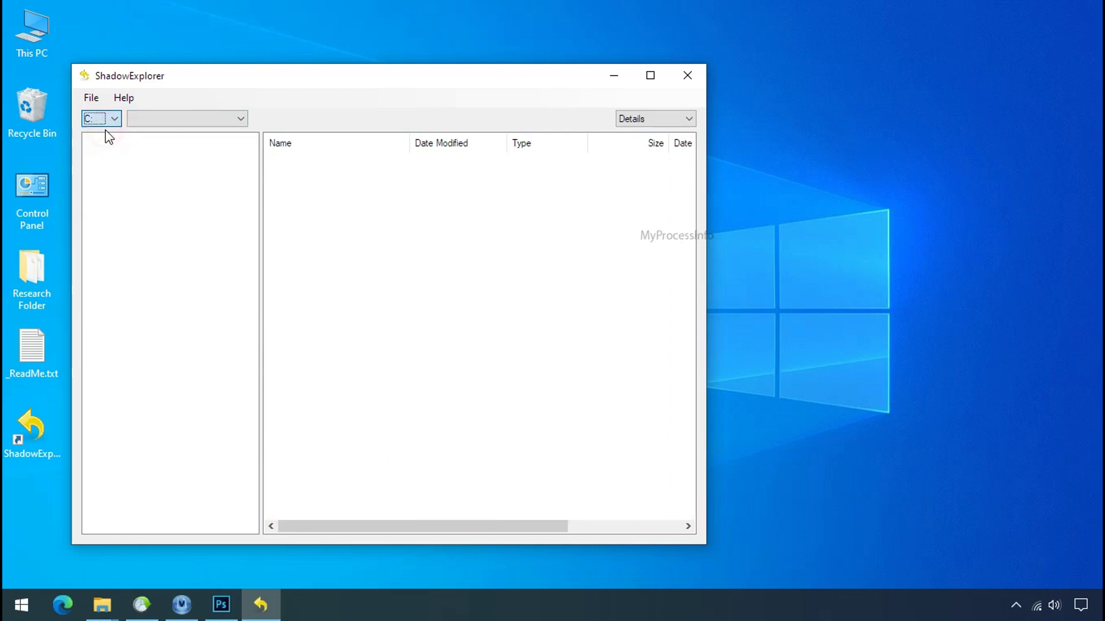
left_click(211, 119)
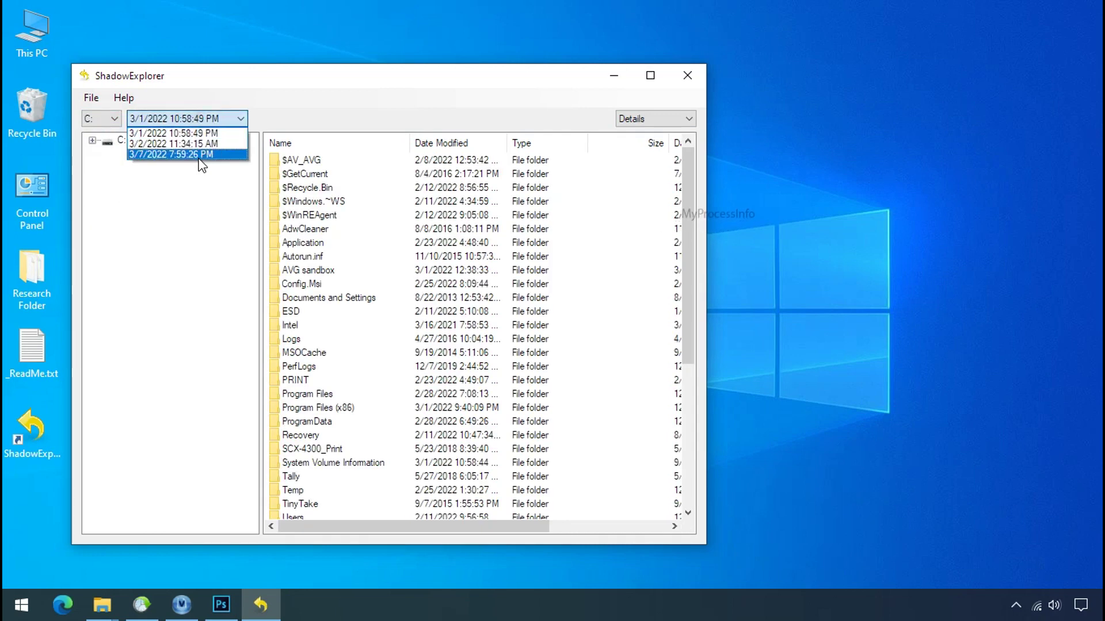
left_click(201, 134)
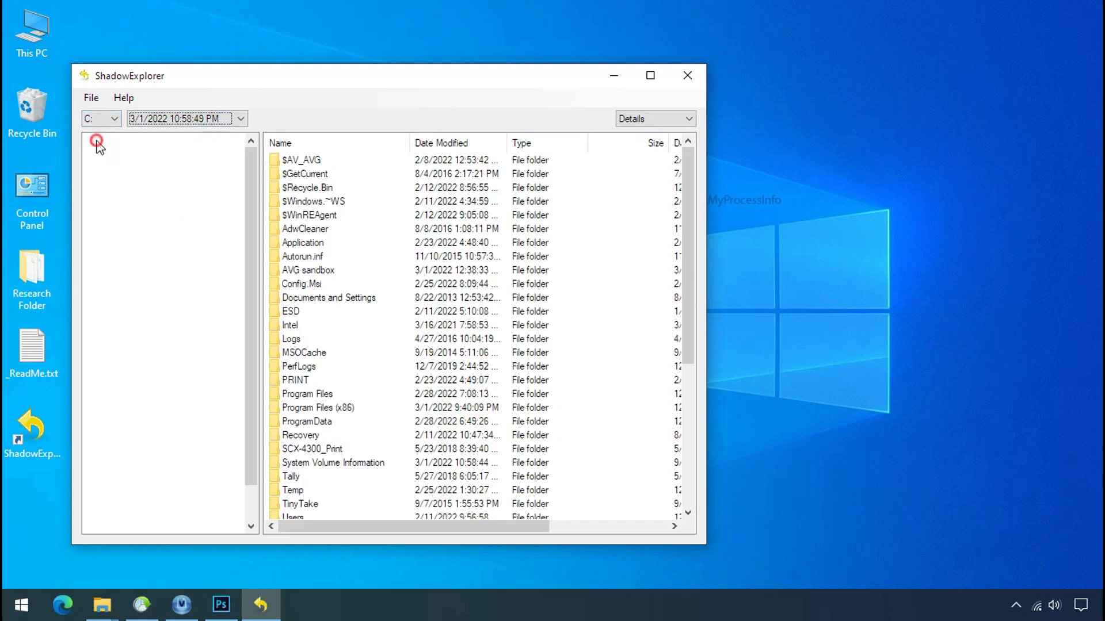
Browse to Users > user > Desktop and choose Export for Research Folder
left_click(145, 489)
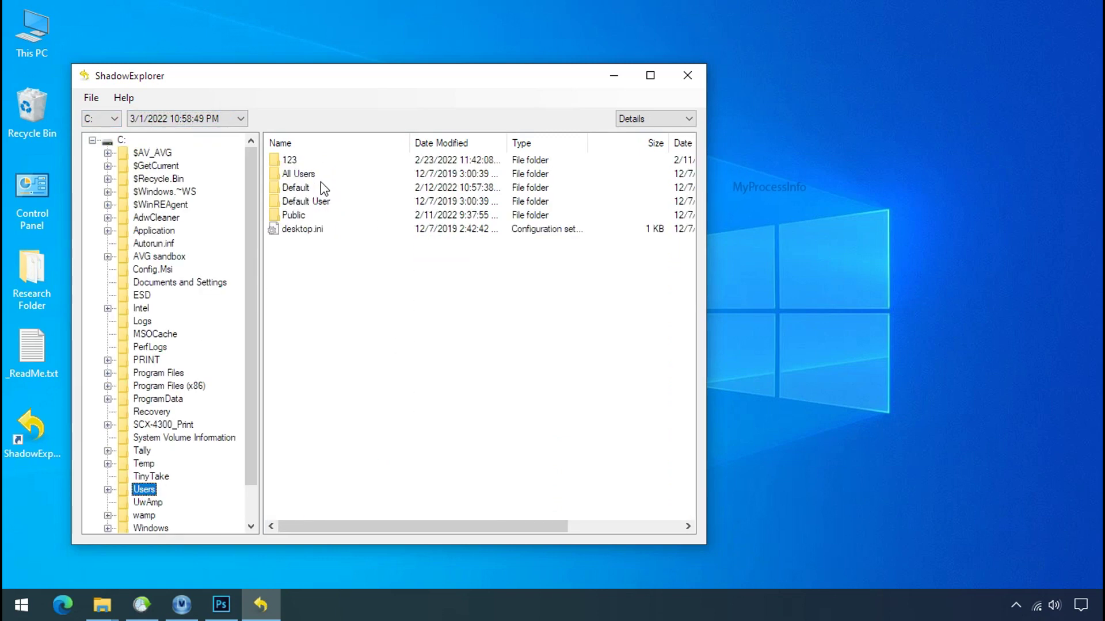
left_click(290, 162)
double_click(297, 163)
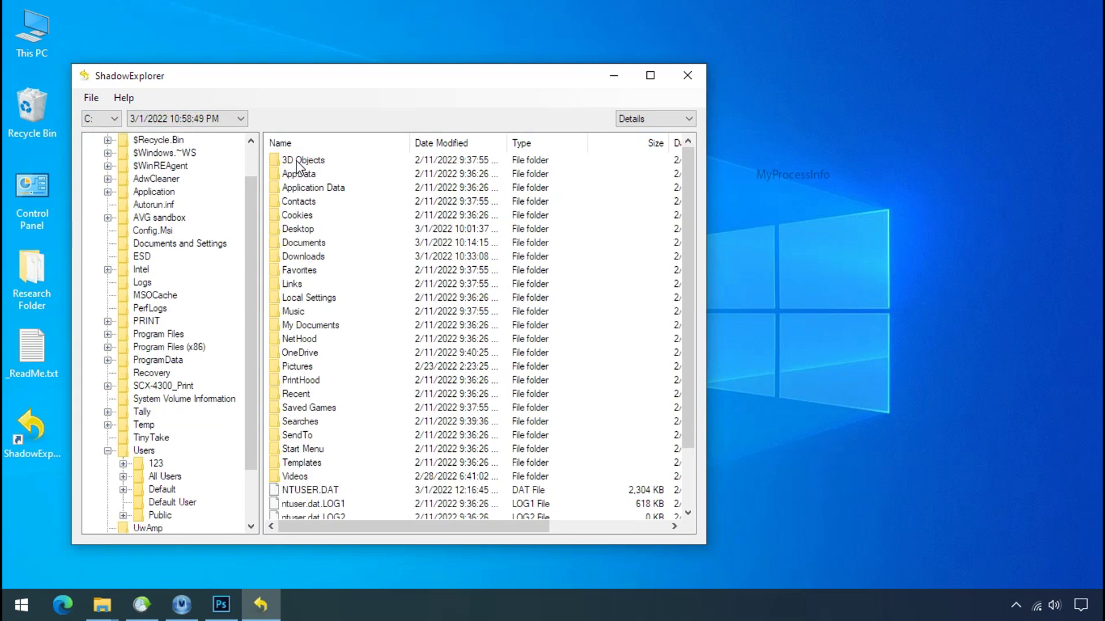
left_click(299, 231)
double_click(300, 231)
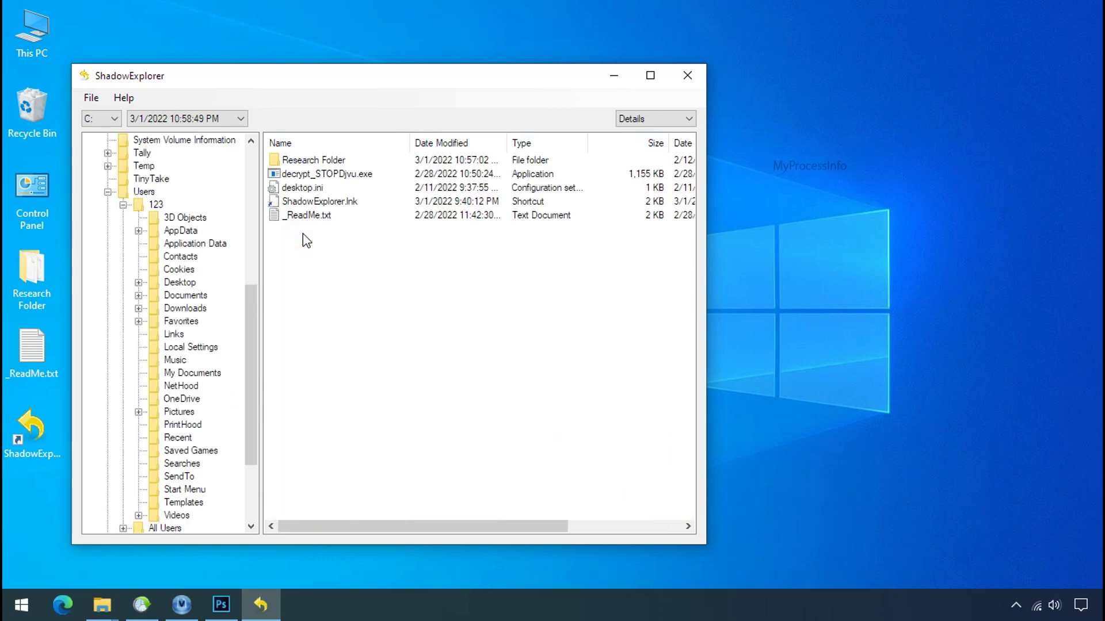
left_click(307, 161)
right_click(307, 159)
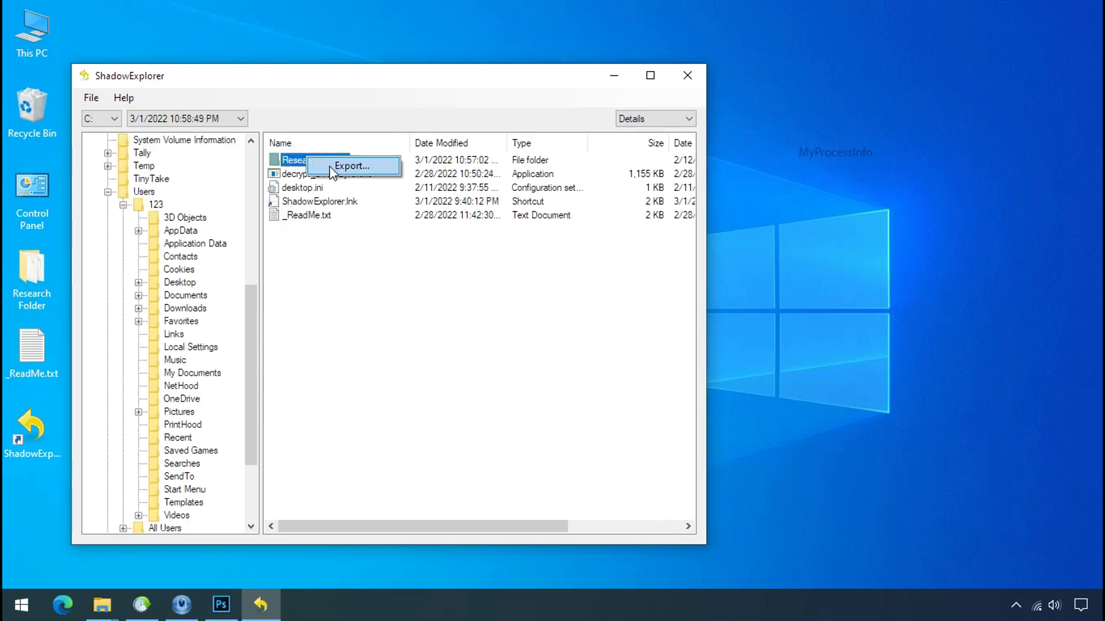
left_click(334, 166)
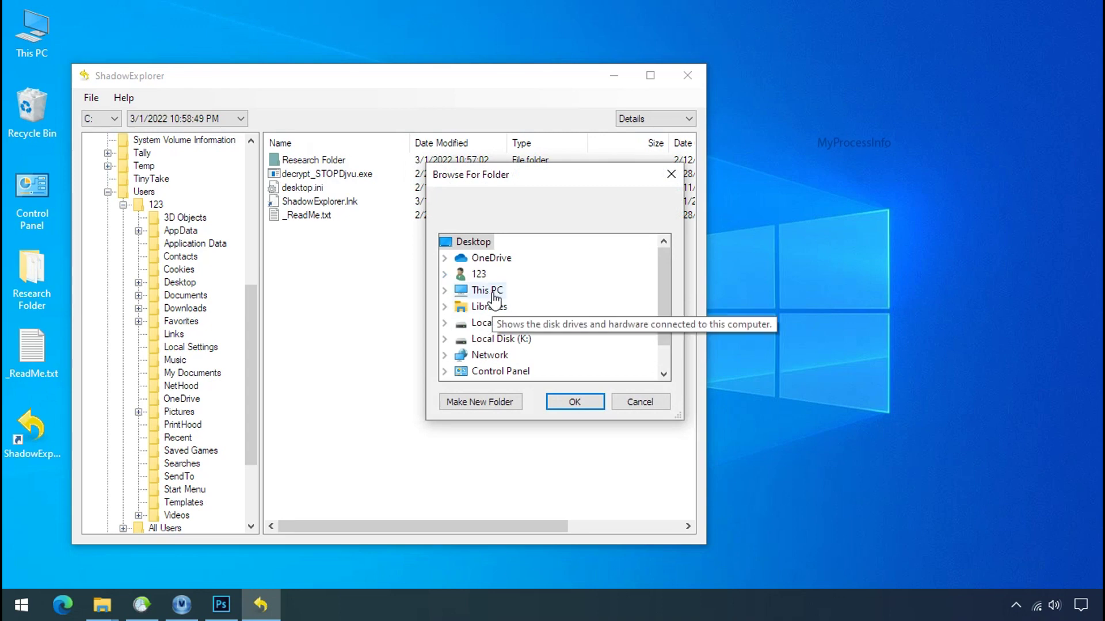
Set the export destination to the Recover folder on Softwares (G:) and confirm
double_click(482, 289)
scroll(525, 313, "down", 2)
double_click(536, 323)
left_click(521, 339)
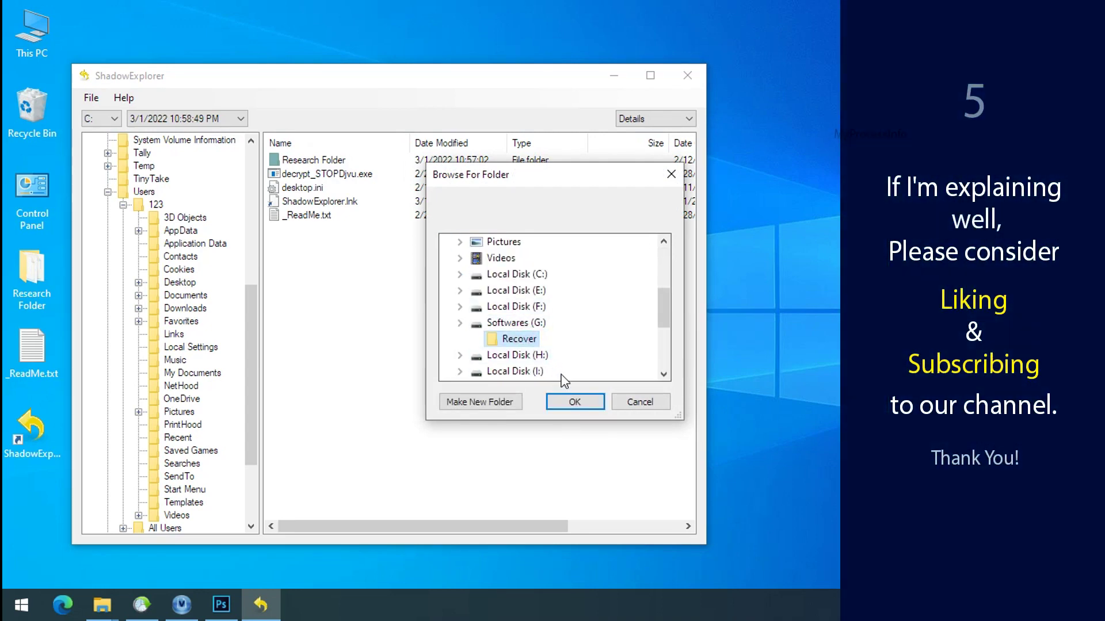
left_click(572, 403)
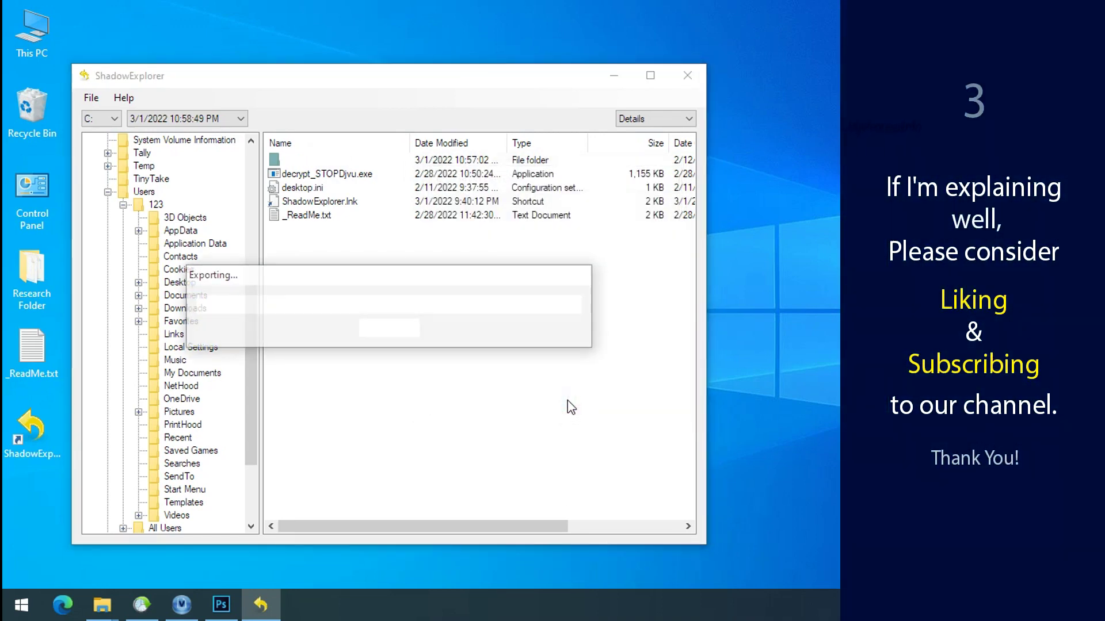
Minimize ShadowExplorer and open G:\Recover\Research Folder in File Explorer
left_click(617, 81)
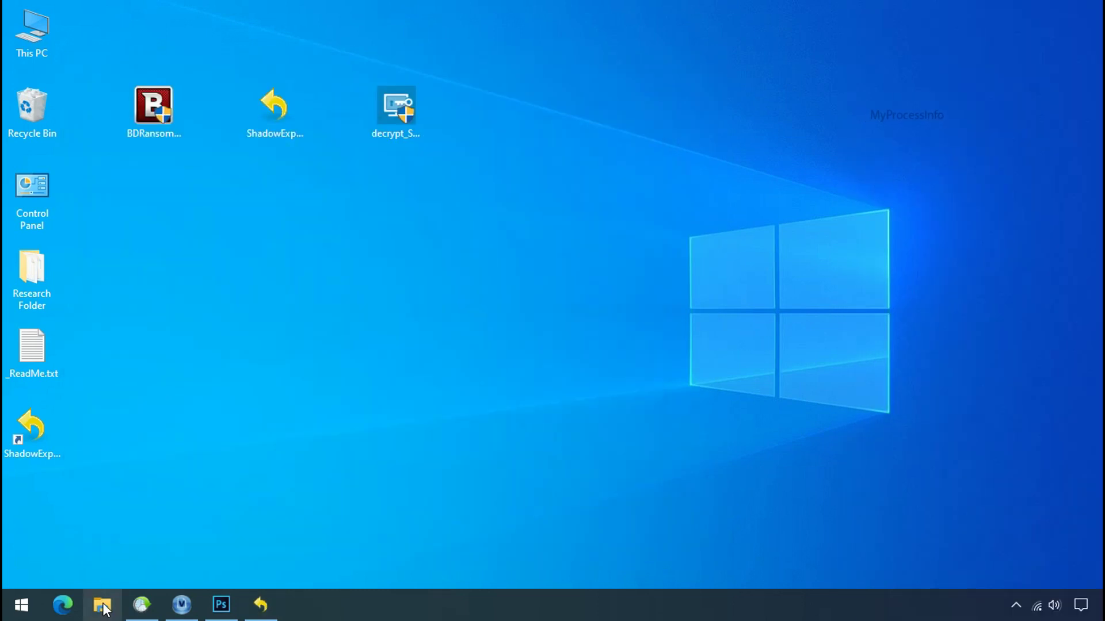
left_click(102, 604)
left_click(129, 441)
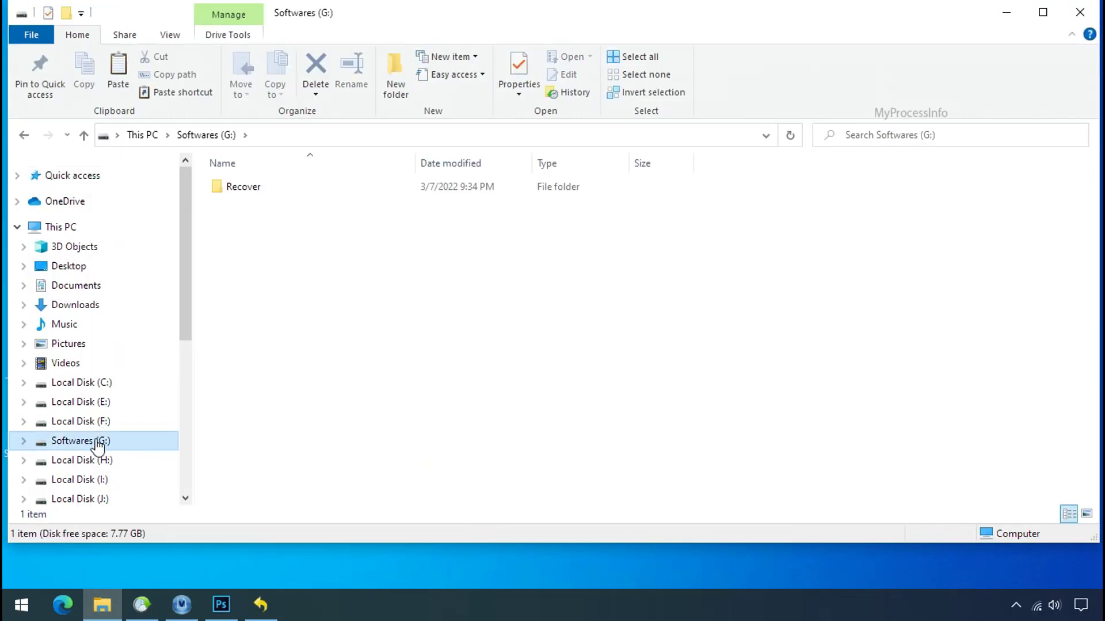
double_click(222, 185)
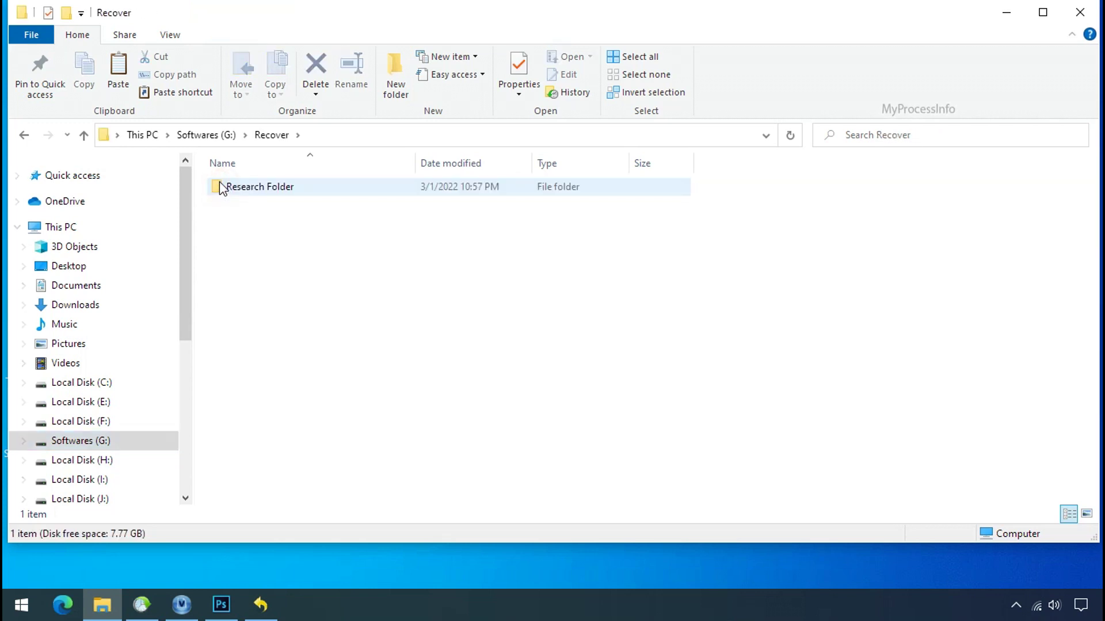
double_click(229, 189)
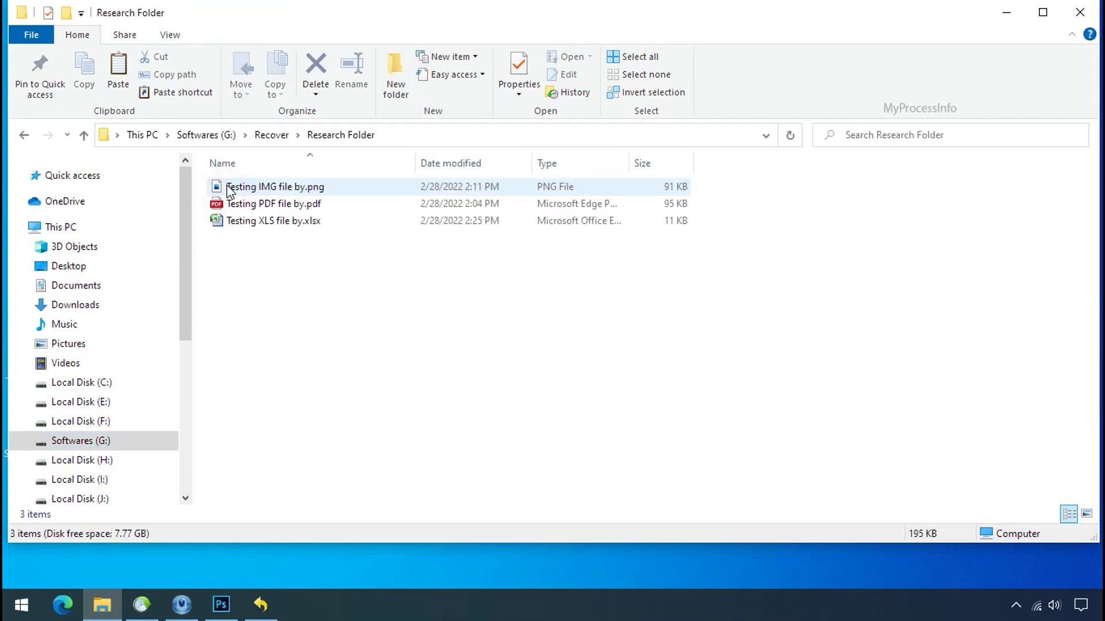
Check the exported PNG, PDF and XLSX test files and switch to Large icons
left_click(247, 188)
left_click(253, 204)
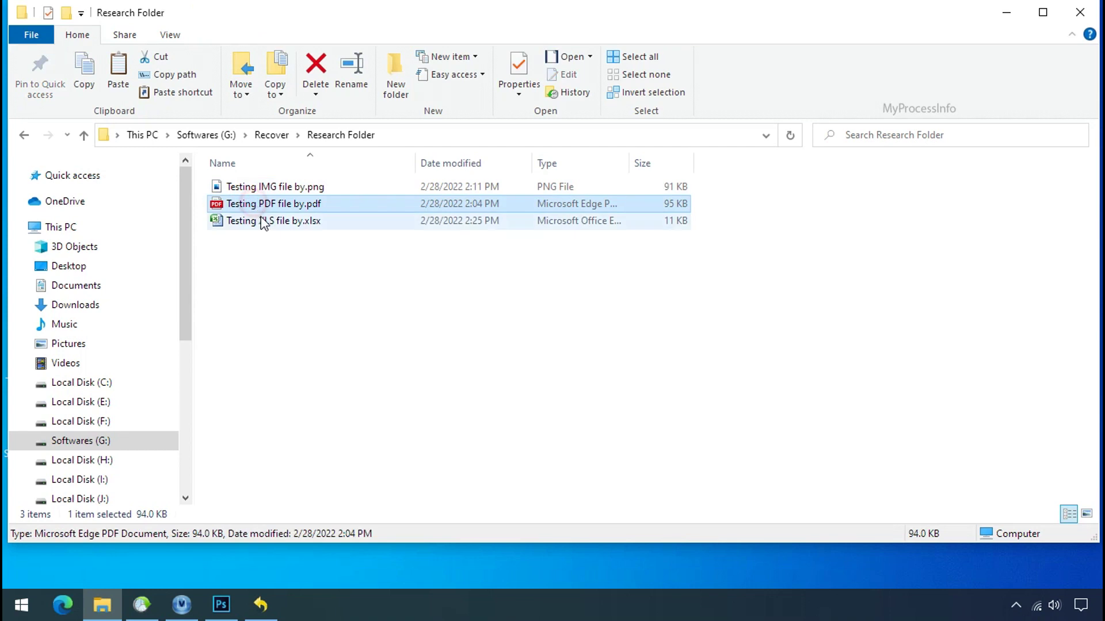
left_click(271, 221)
left_click(285, 187)
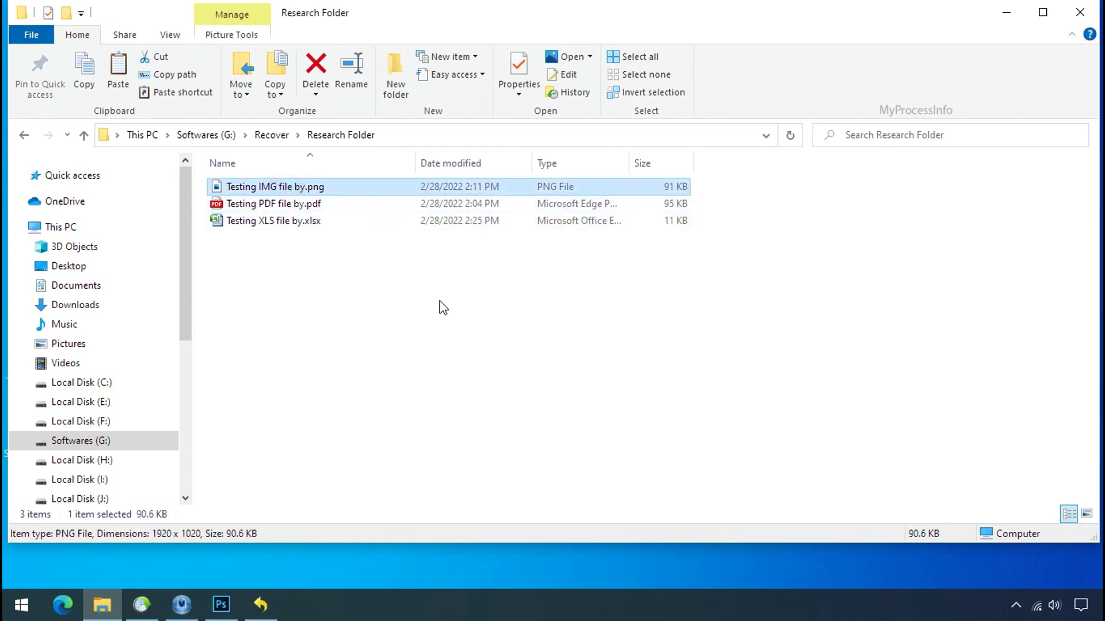
scroll(457, 318, "up", 4, "ctrl")
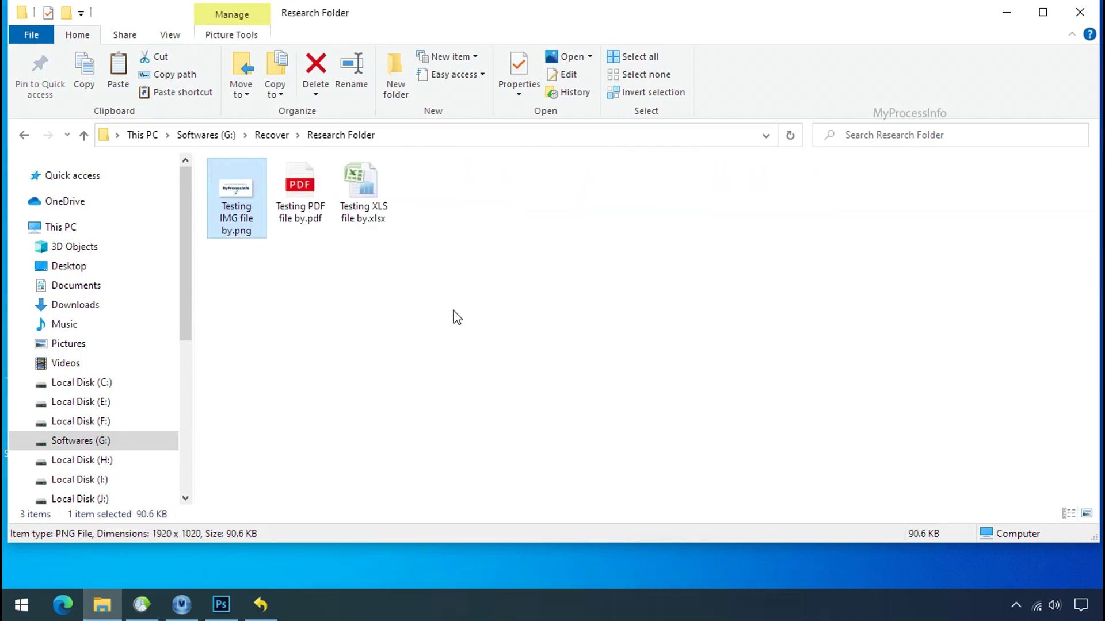
scroll(454, 318, "up", 3, "ctrl")
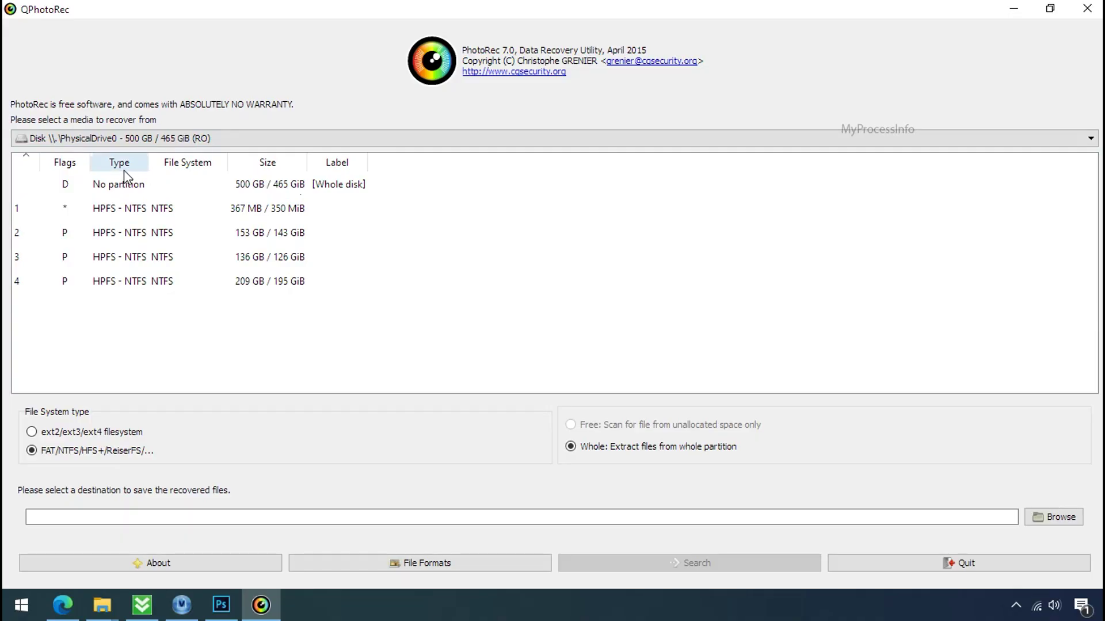
left_click(183, 141)
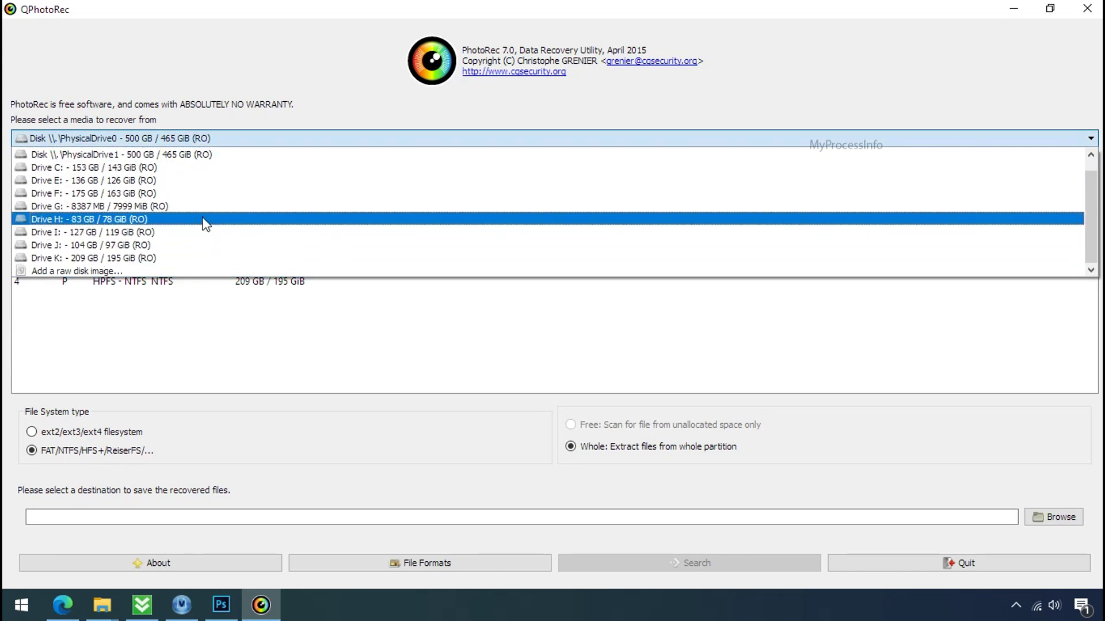
left_click(286, 83)
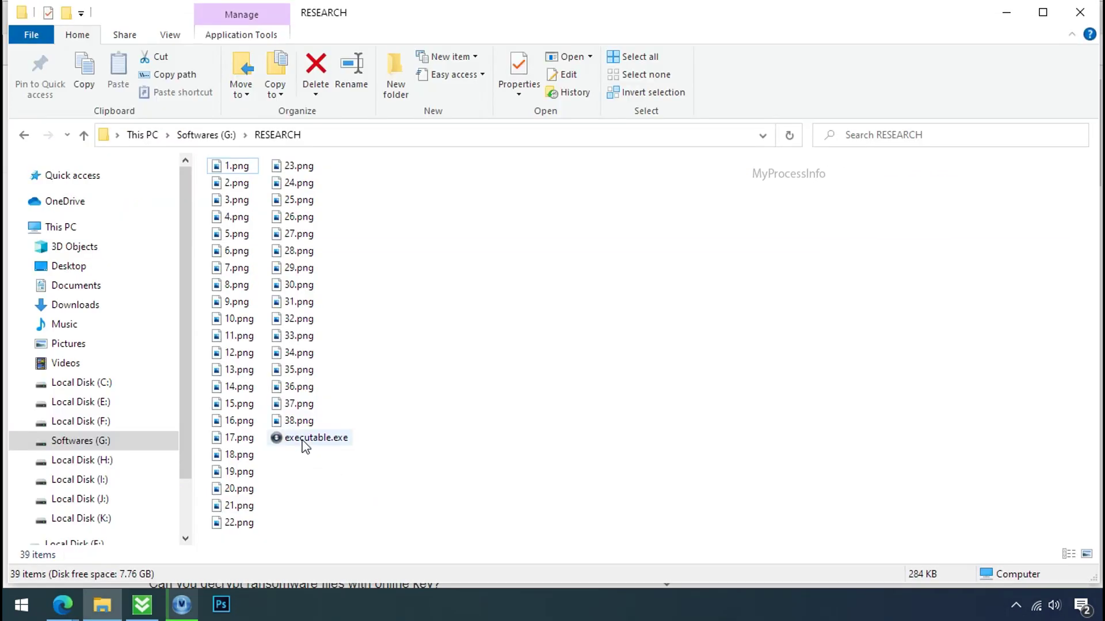
Run executable.exe in G:\RESEARCH to encrypt the PNGs, then close the TestDisk download page
left_click(301, 437)
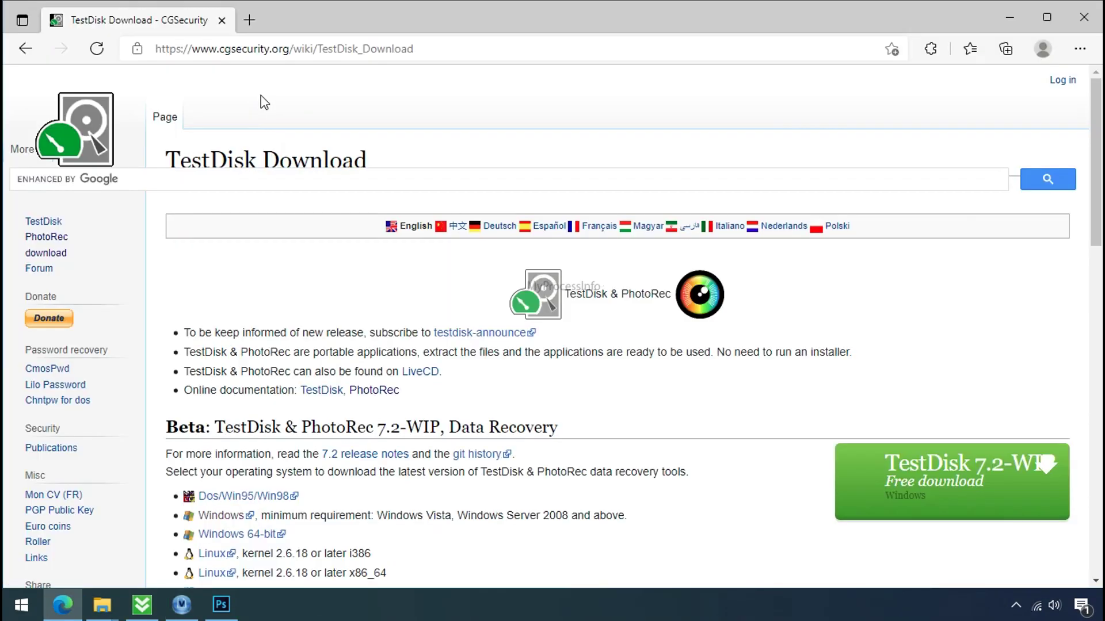
left_click(240, 50)
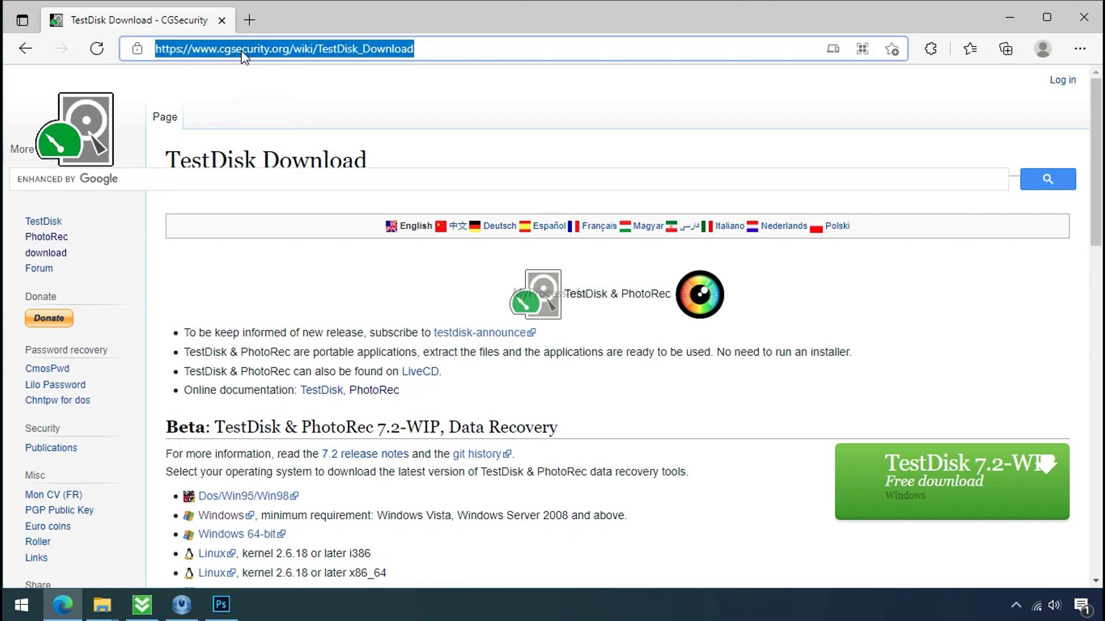
left_click(282, 104)
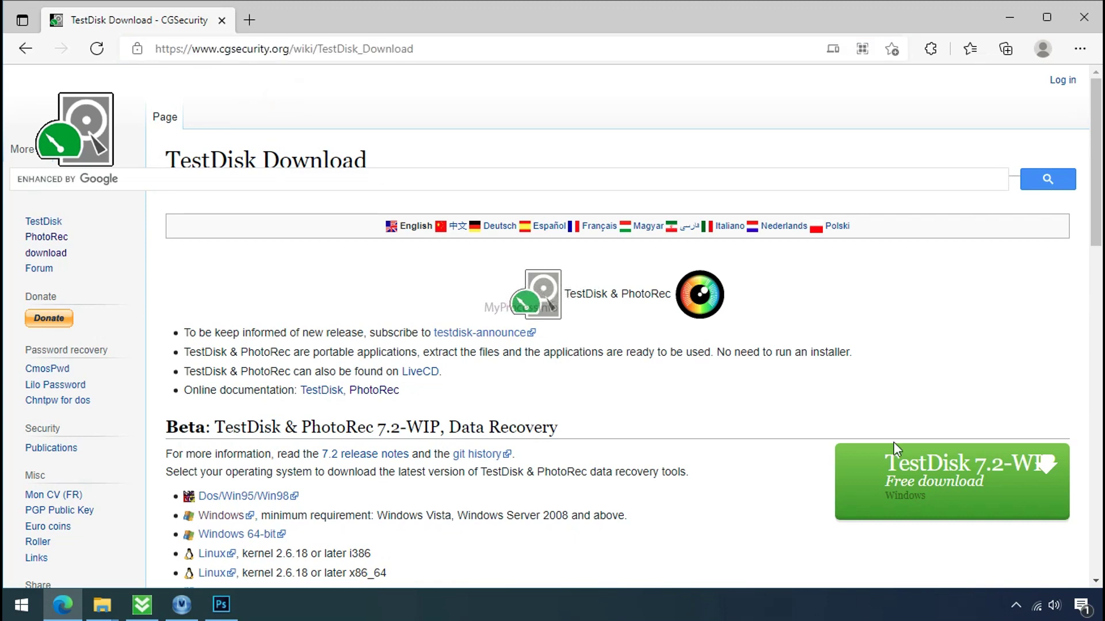
left_click(1097, 27)
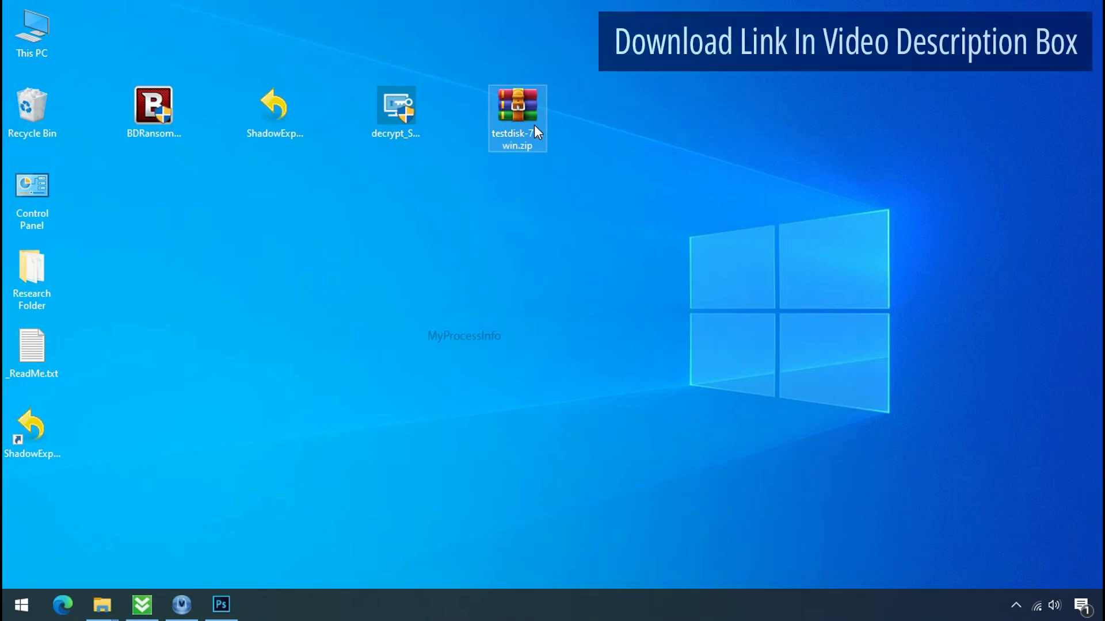
Extract testdisk-7.0-win.zip to a testdisk-7.0.win folder, open it, and select qphotorec_win.exe
right_click(534, 127)
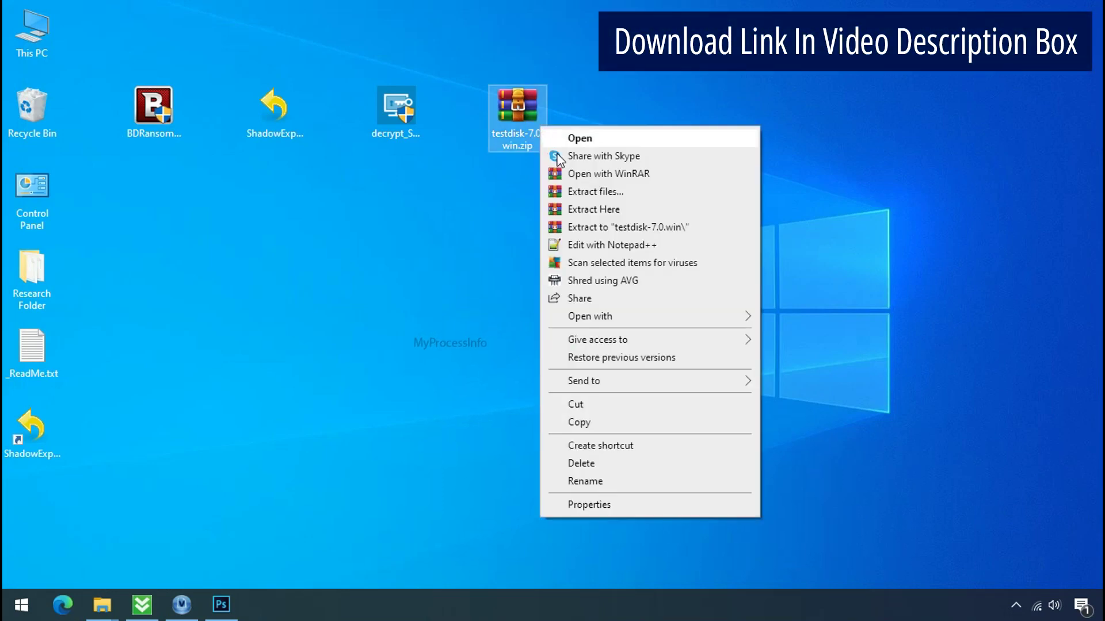
left_click(609, 228)
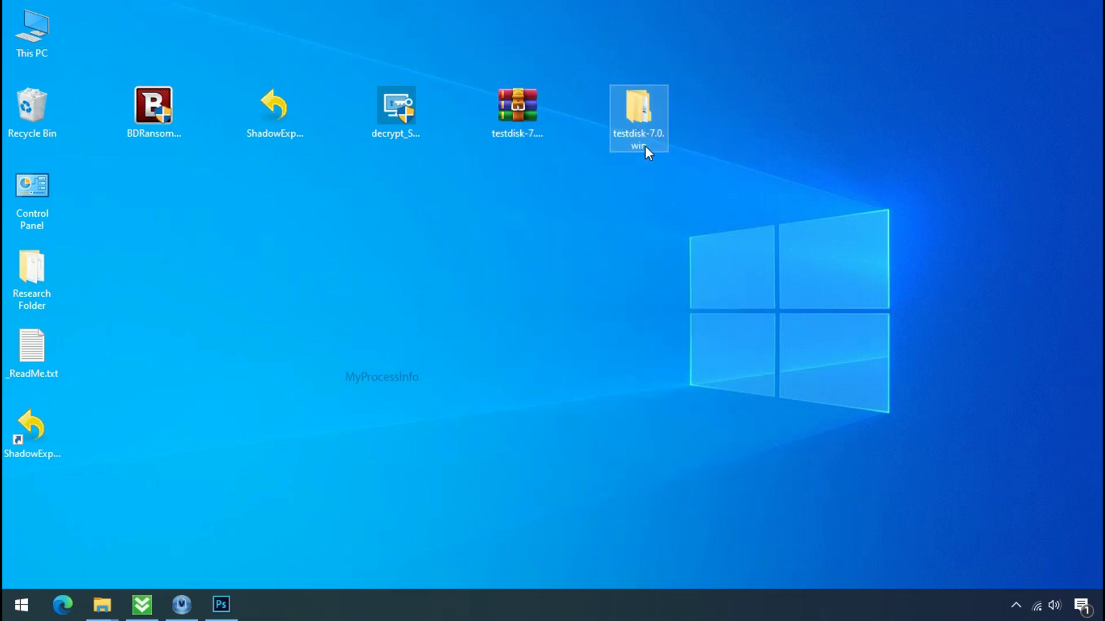
double_click(644, 146)
scroll(310, 345, "down", 4)
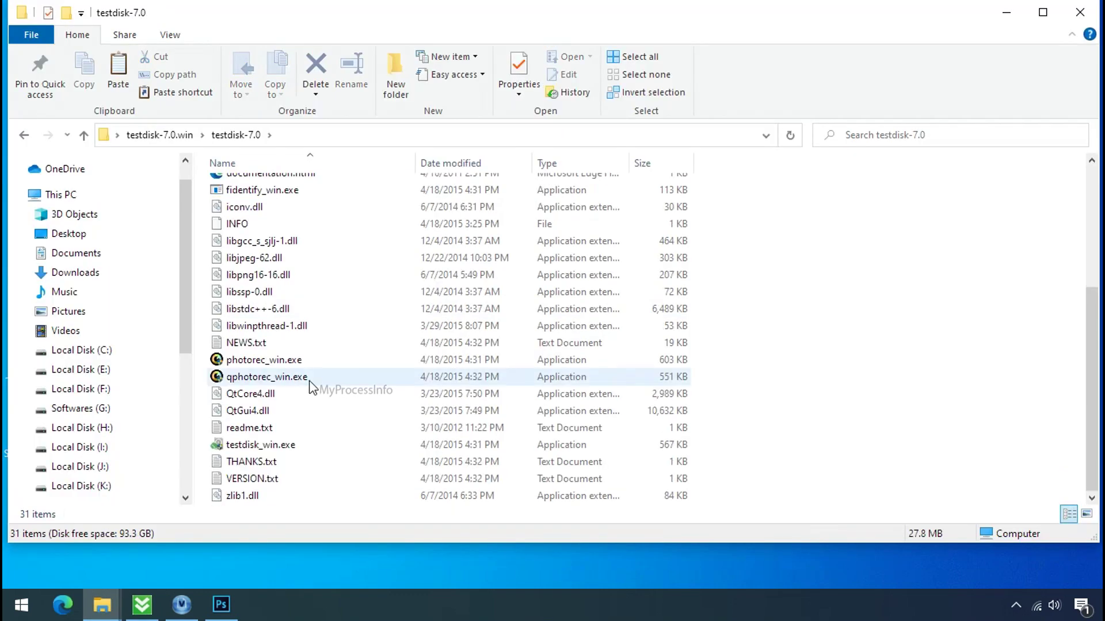
left_click(309, 380)
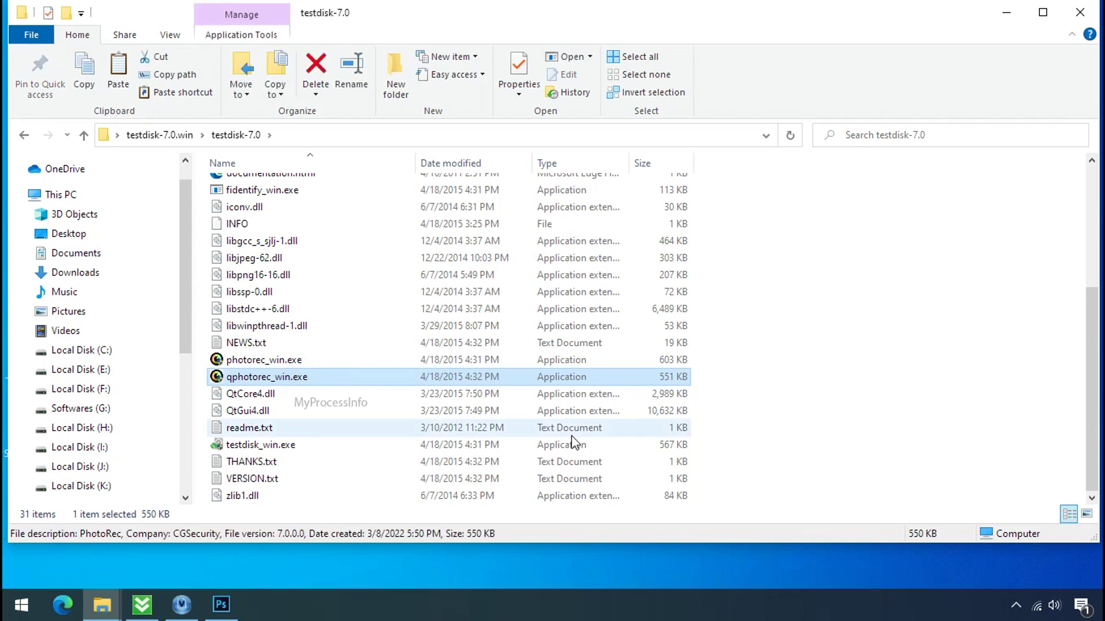
Launch QPhotoRec and choose Drive C as the recovery source
double_click(262, 380)
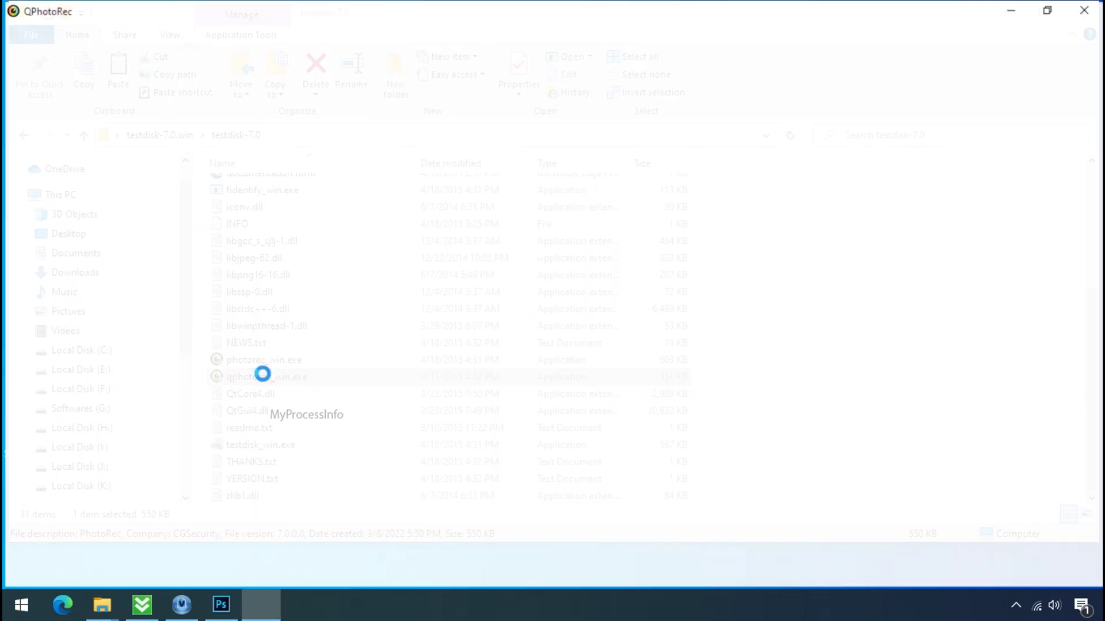
left_click(221, 139)
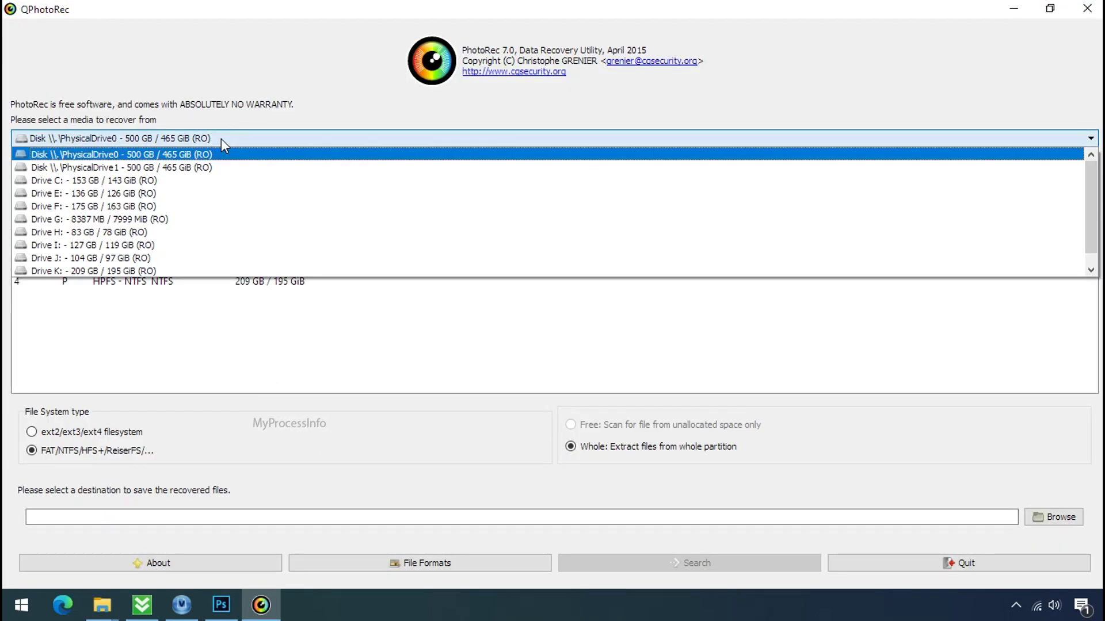
left_click(234, 180)
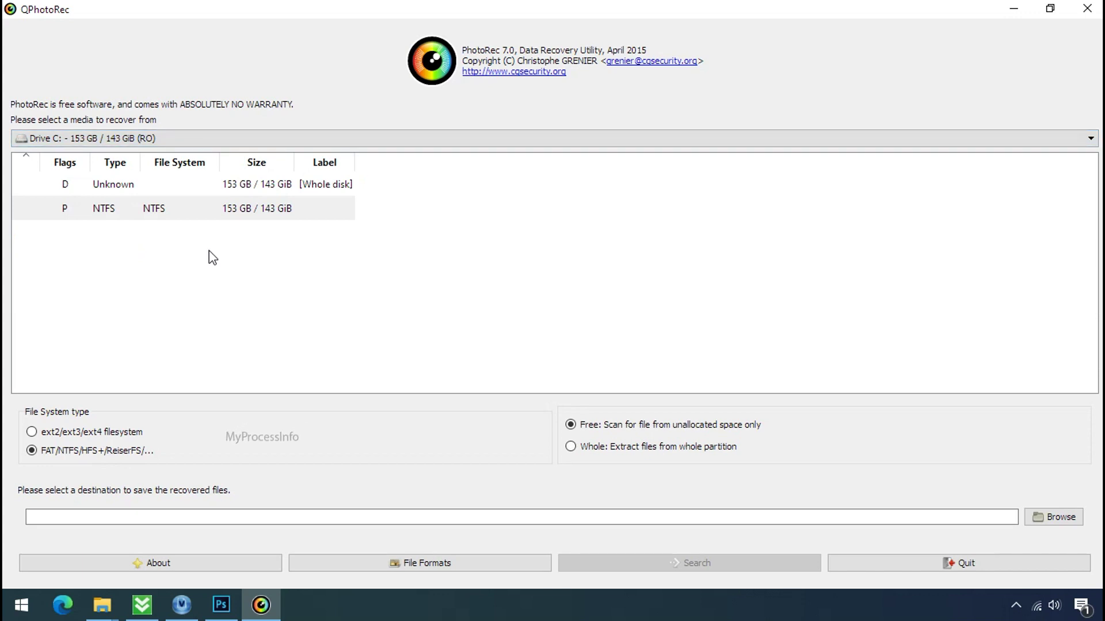
Reset the File Formats list so only png is ticked, and confirm
left_click(404, 562)
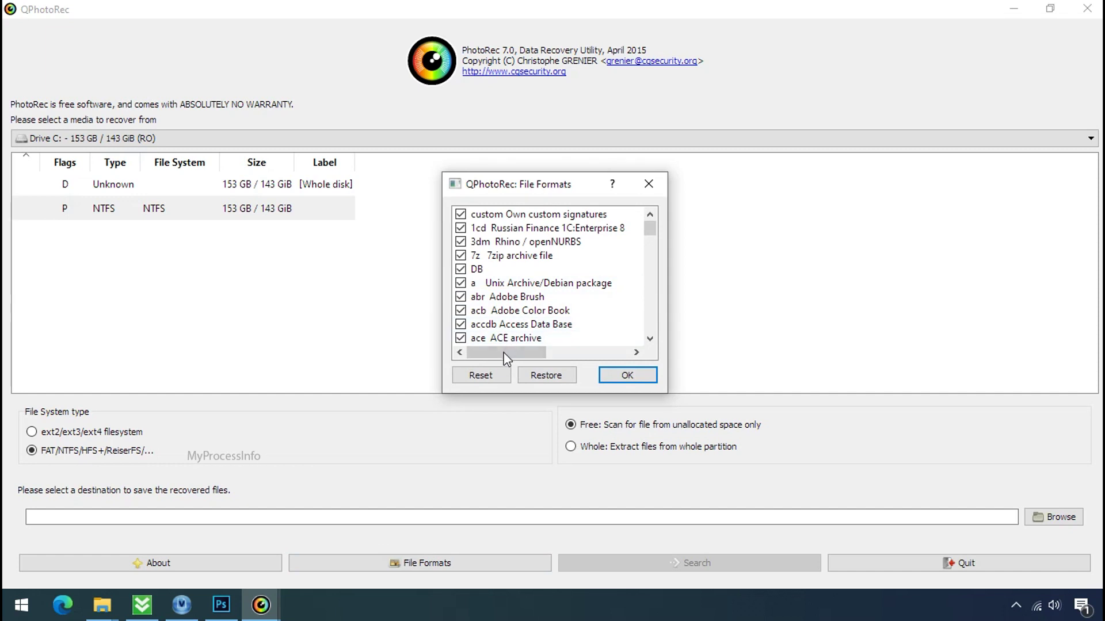
left_click(493, 377)
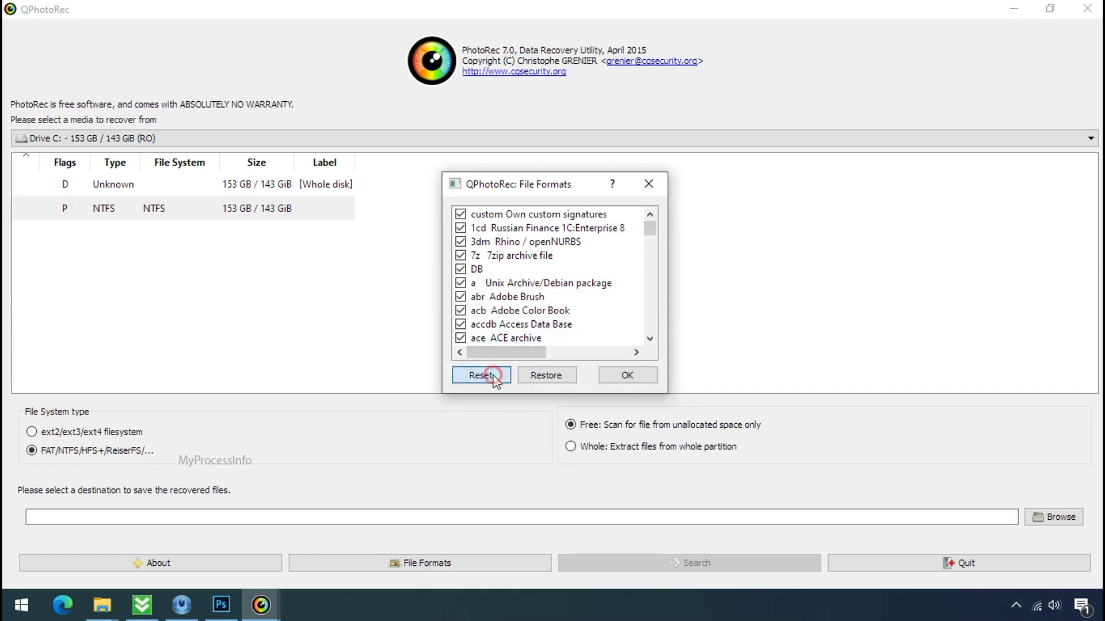
left_click(496, 309)
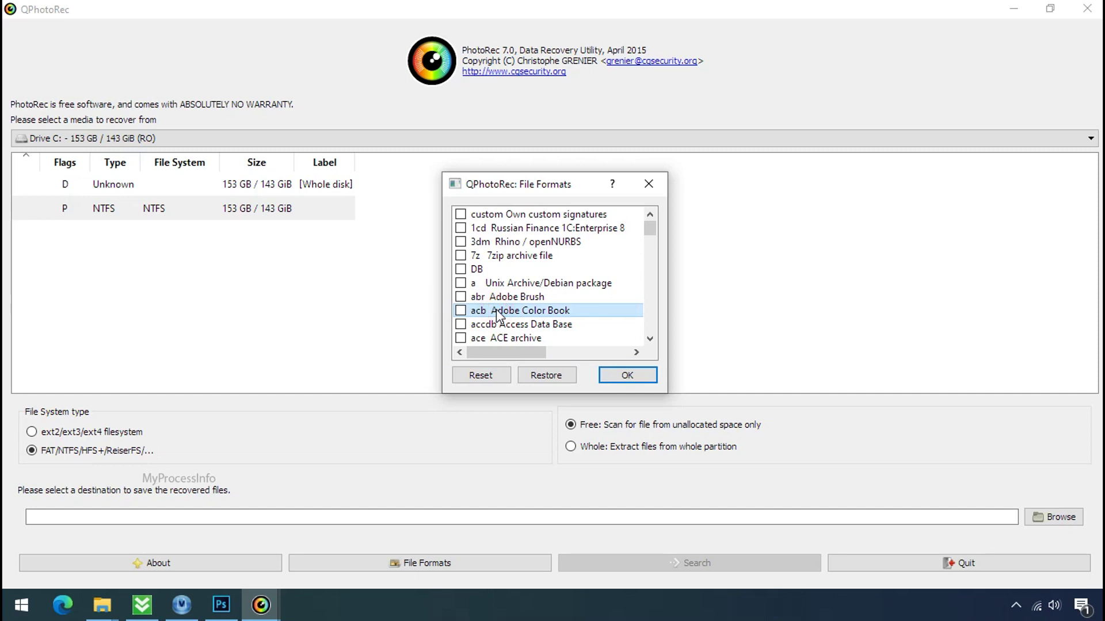
key("j")
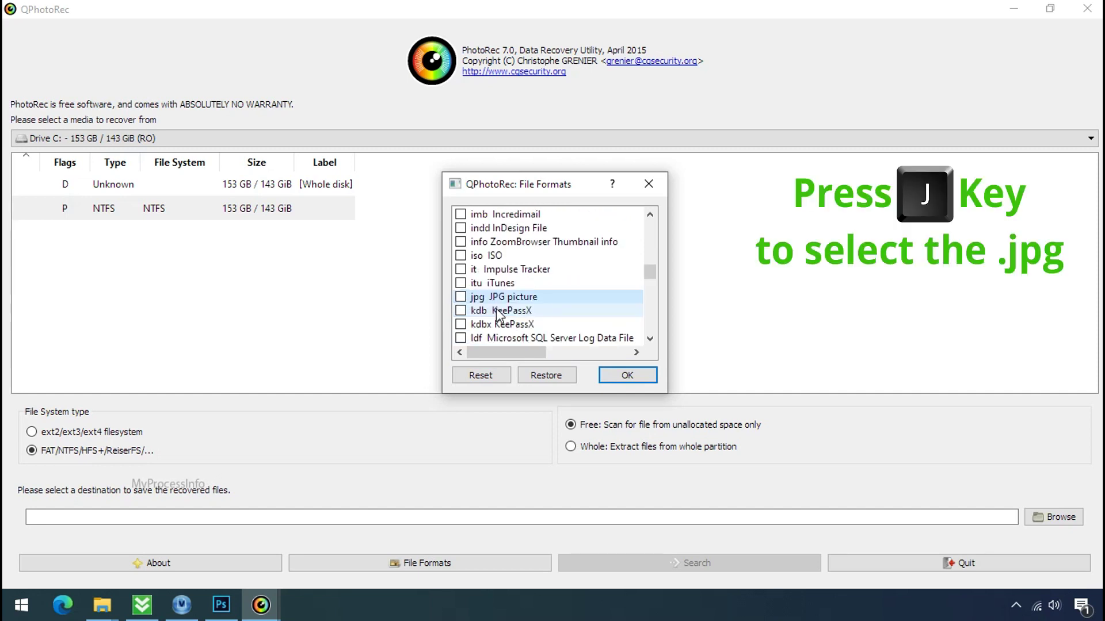
key("p")
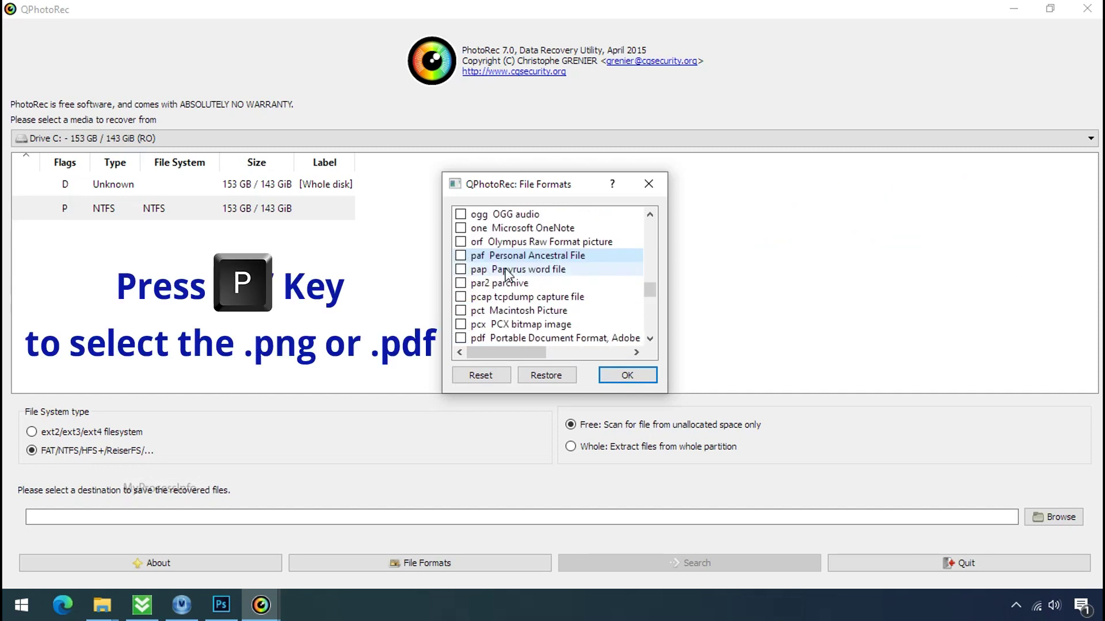
scroll(506, 275, "down", 2)
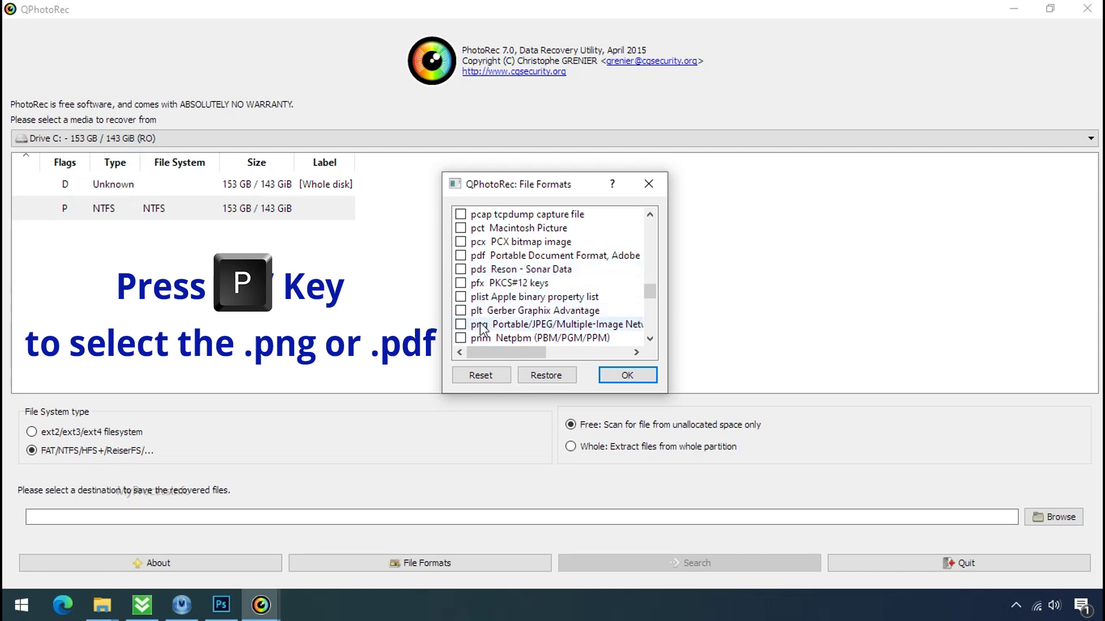
left_click(461, 324)
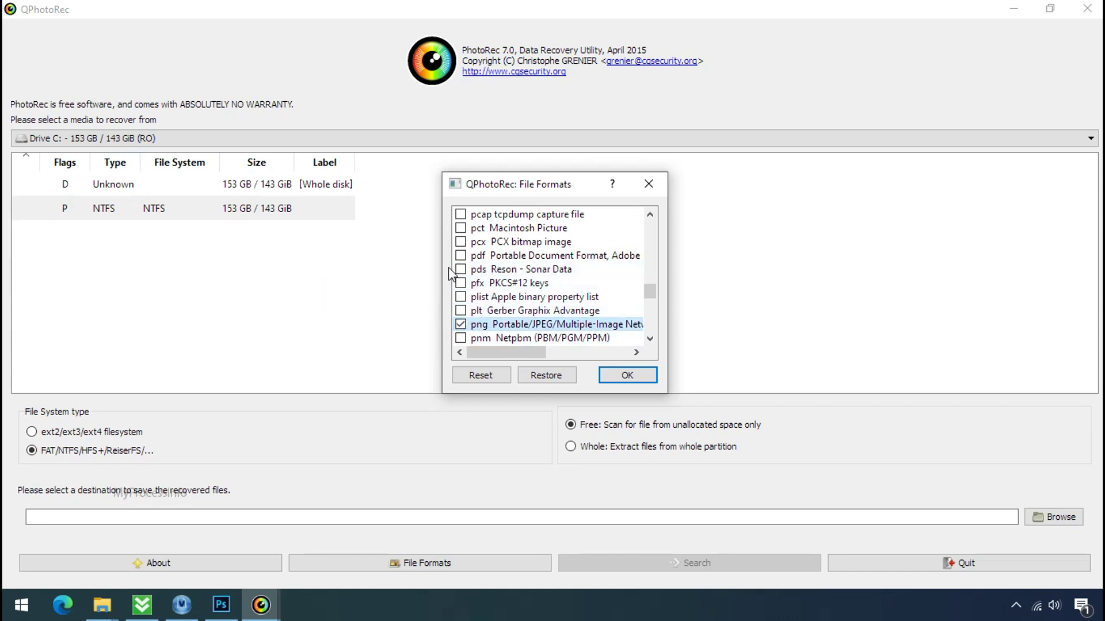
left_click(623, 377)
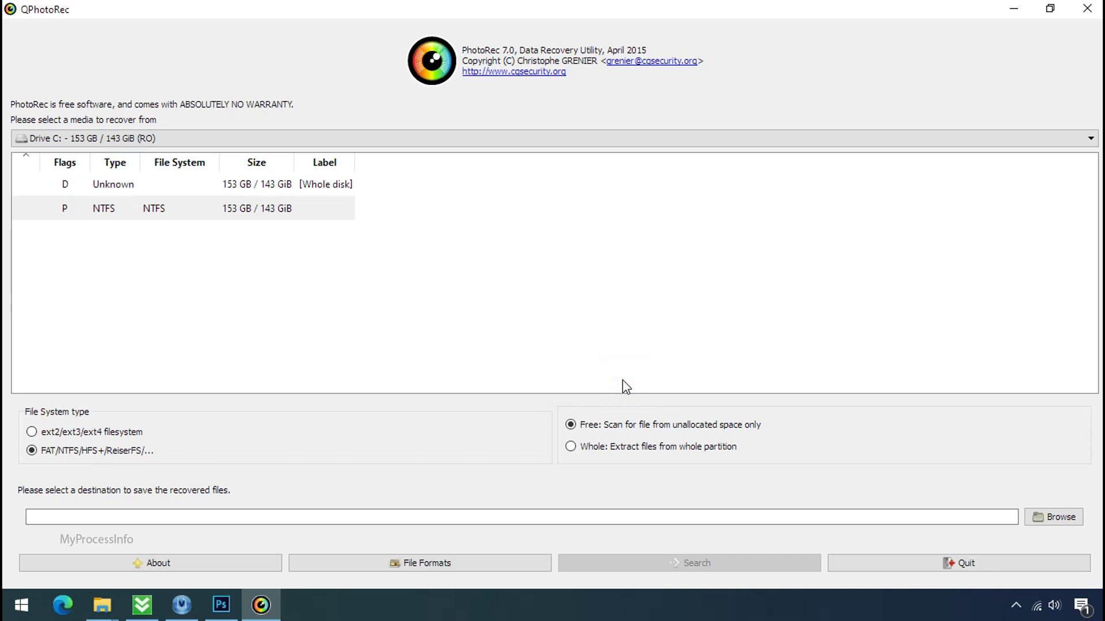
Create a Recovery folder on G:, set it as the destination, and start scanning Drive C
left_click(1075, 518)
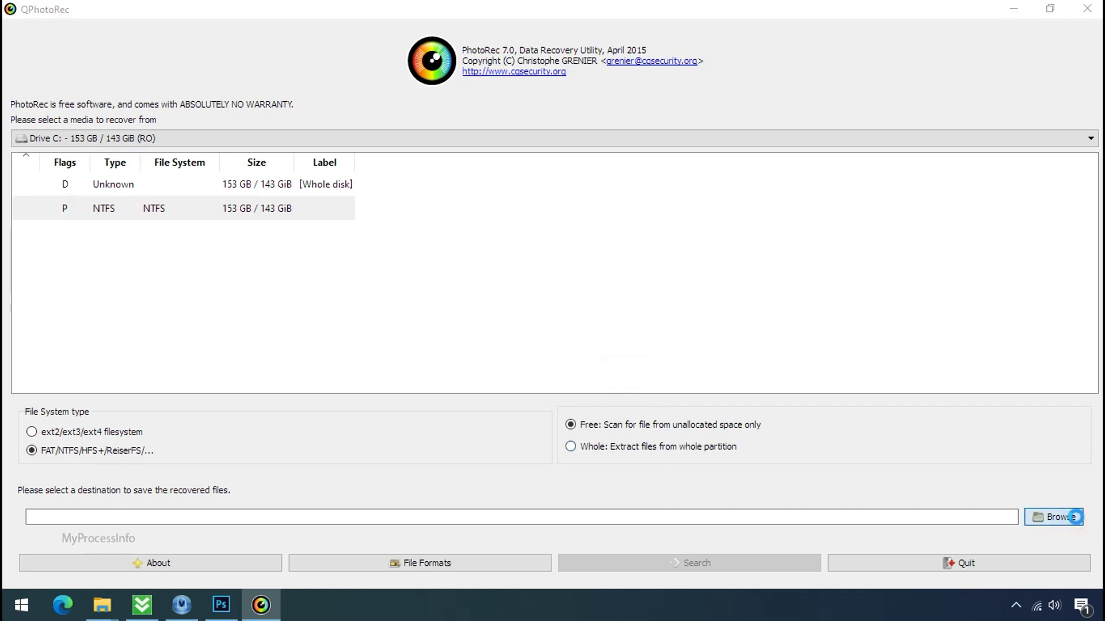
right_click(197, 206)
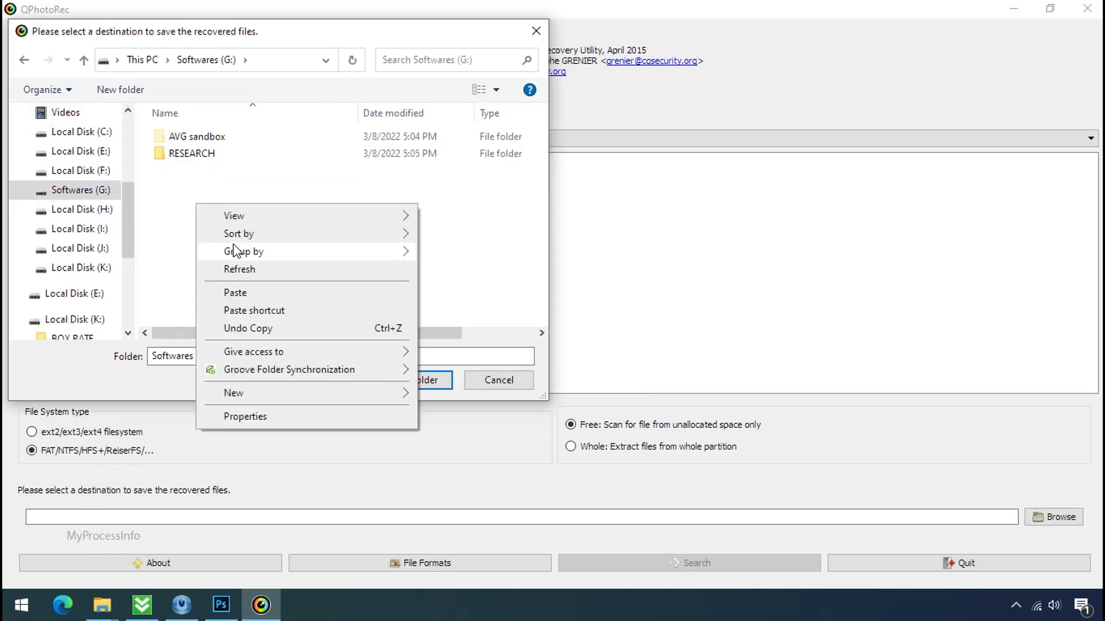
mouse_move(356, 393)
left_click(451, 389)
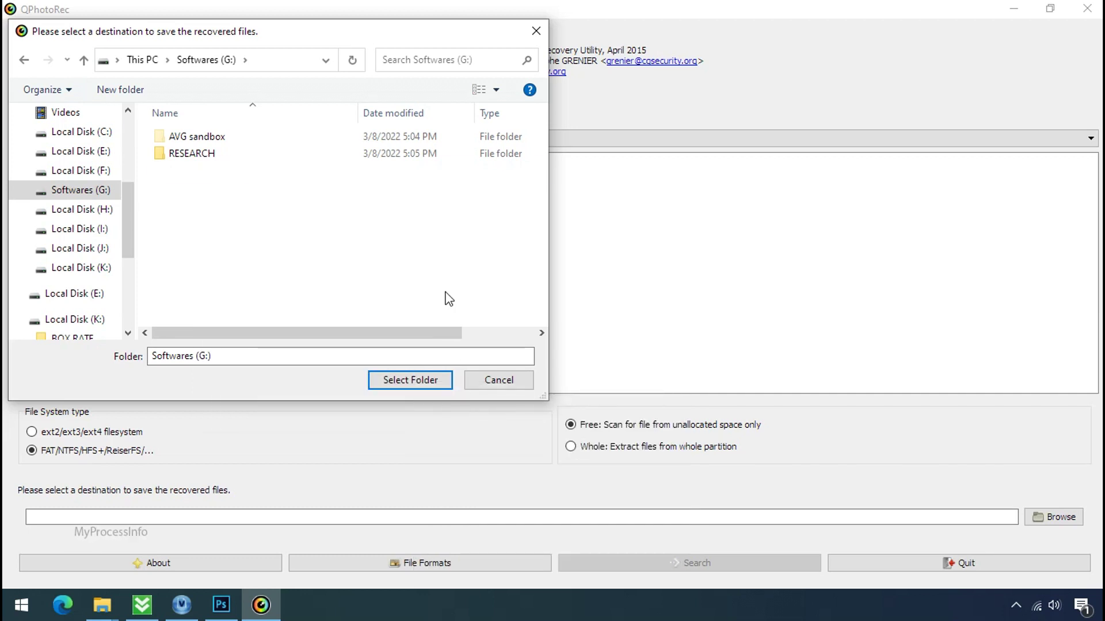
type("Recovery")
key("Return")
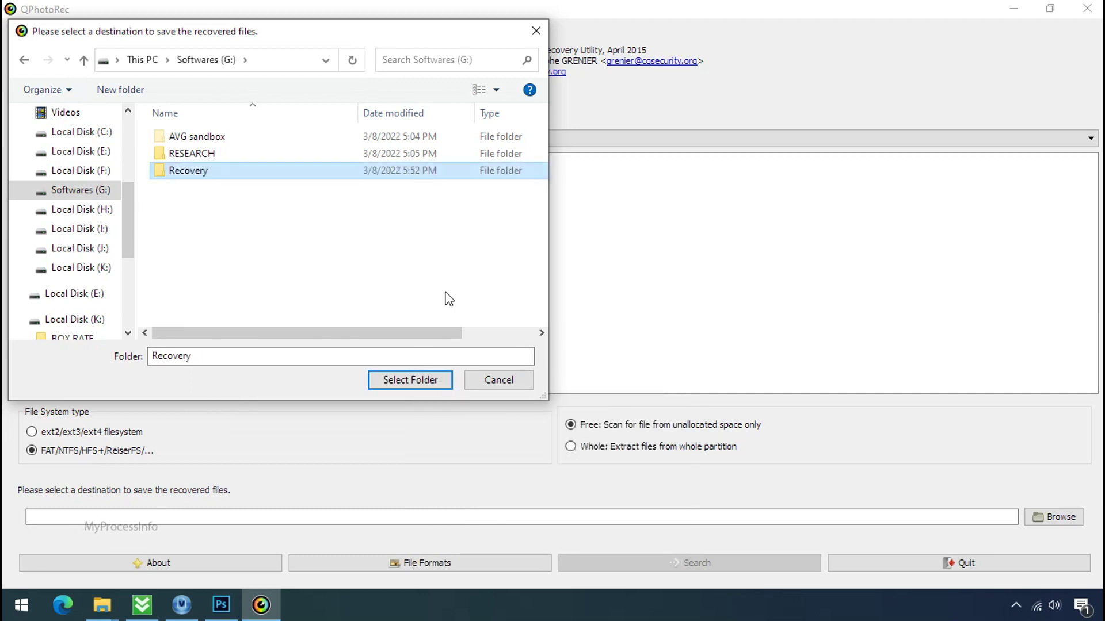
left_click(410, 387)
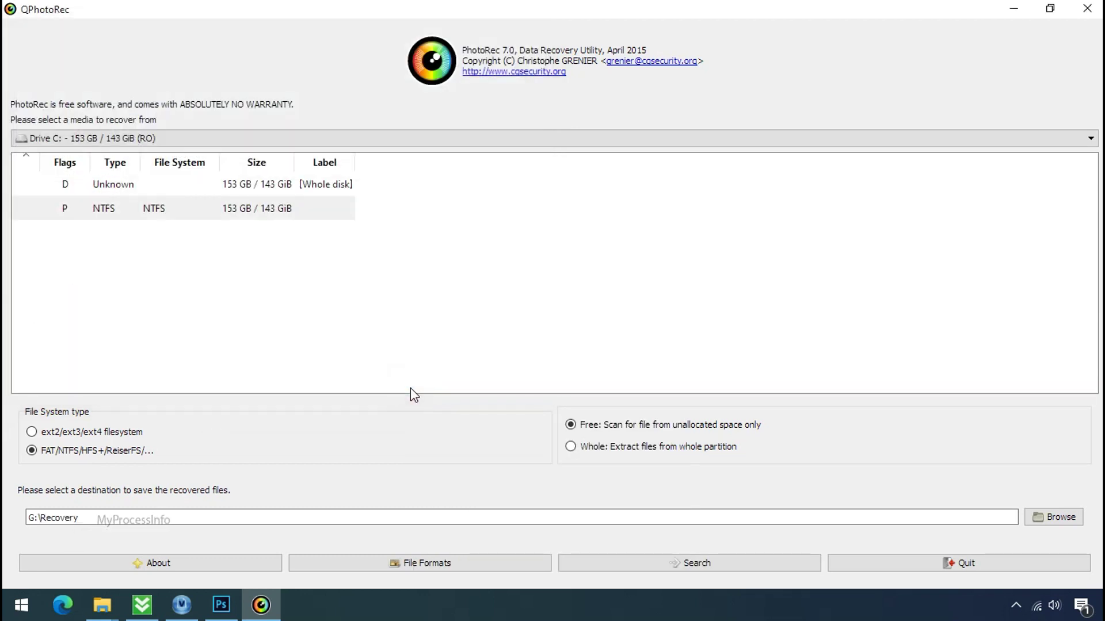
left_click(695, 562)
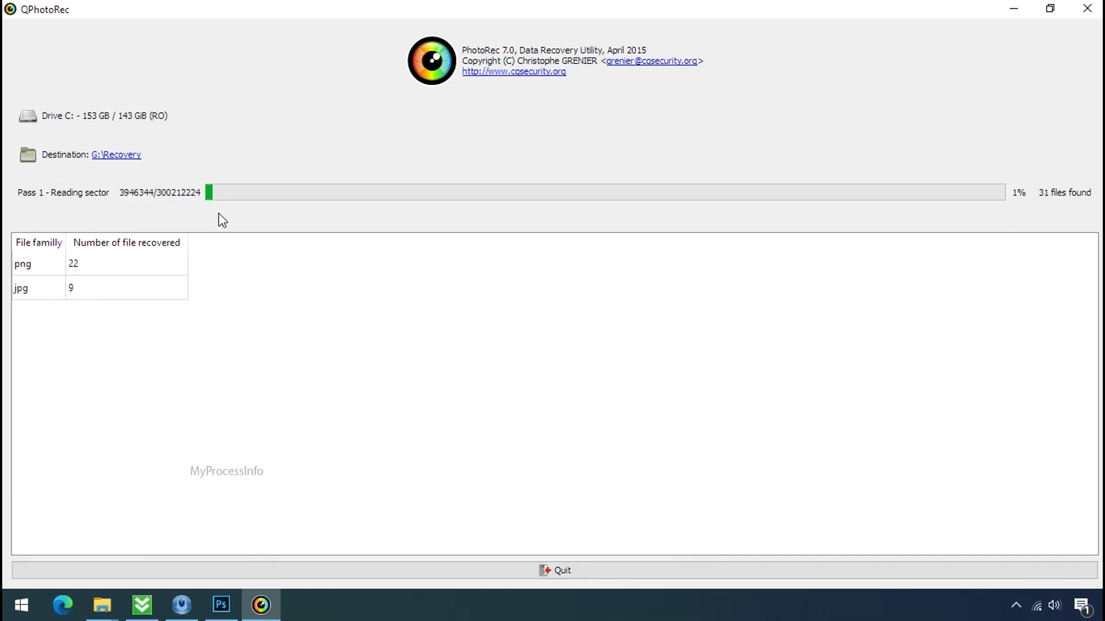
left_click(1050, 8)
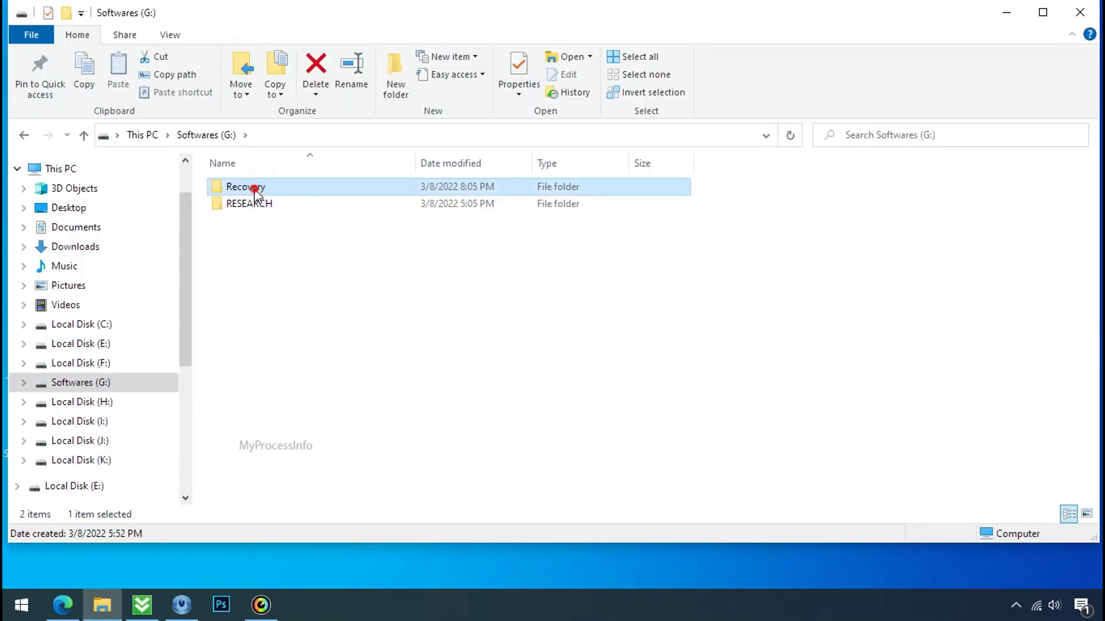
Open G:\Recovery\recup_dir.3 and scroll through the recovered png and jpg files
double_click(243, 186)
double_click(257, 202)
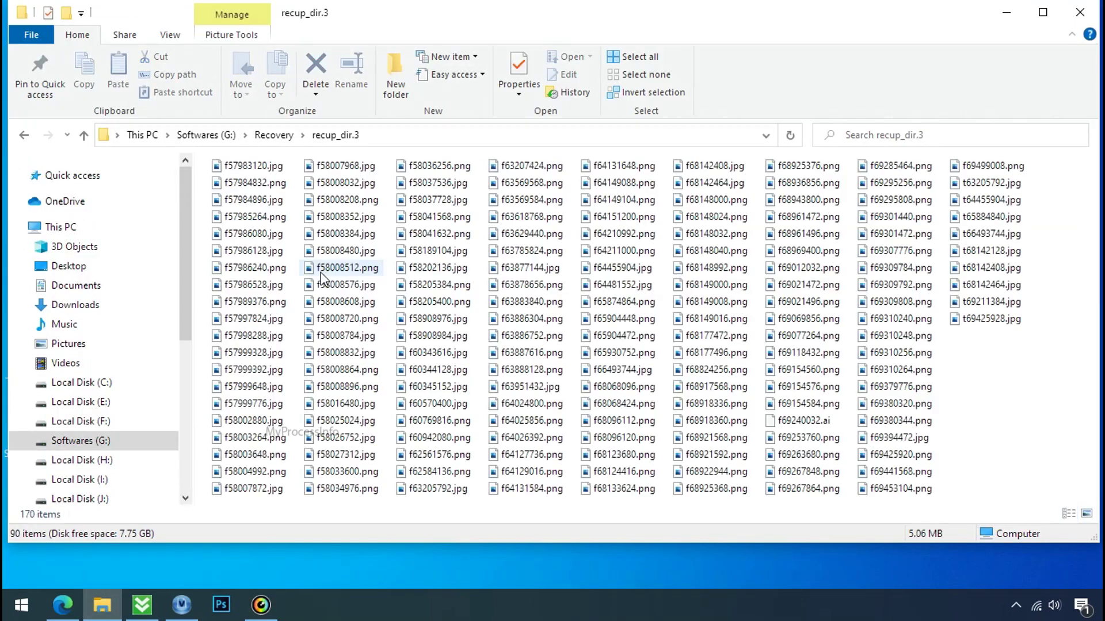
scroll(359, 270, "down", 2)
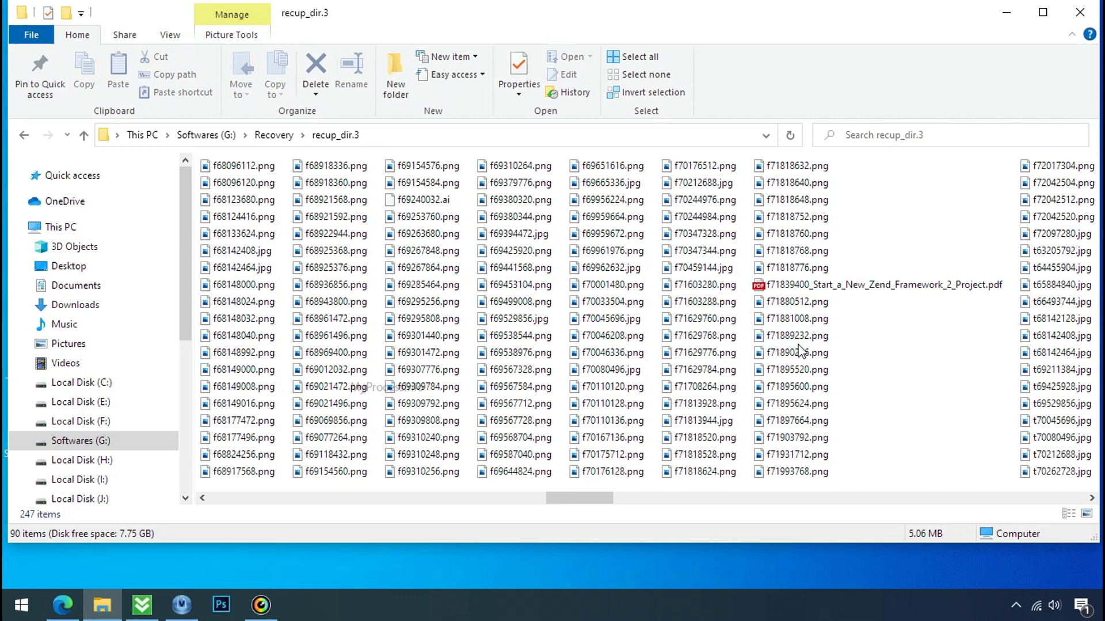
scroll(799, 352, "down", 2)
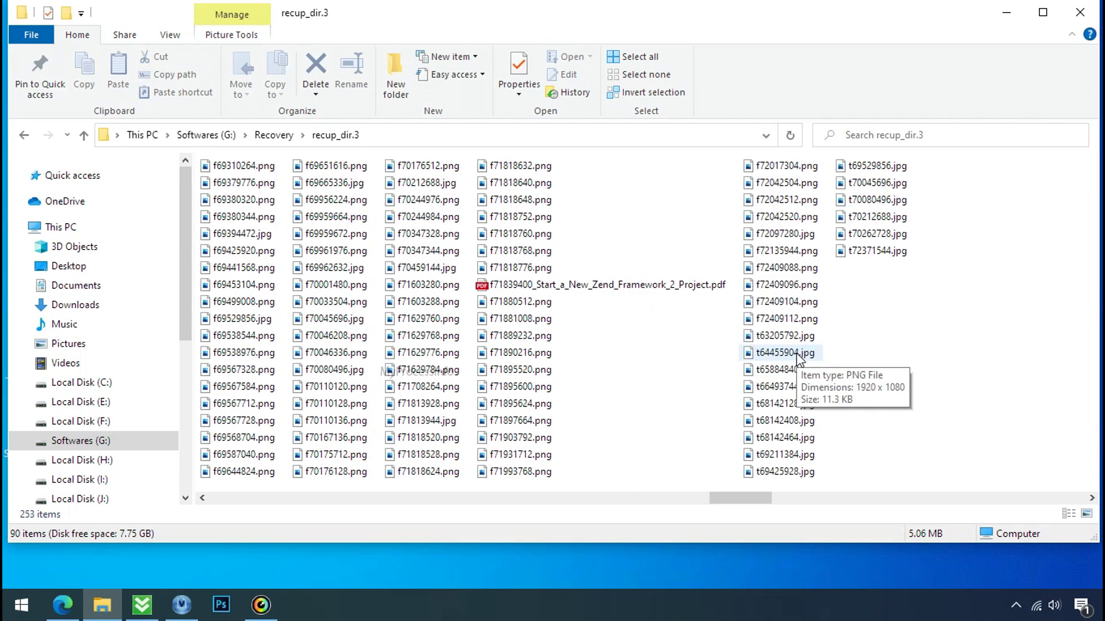
scroll(796, 353, "down", 1)
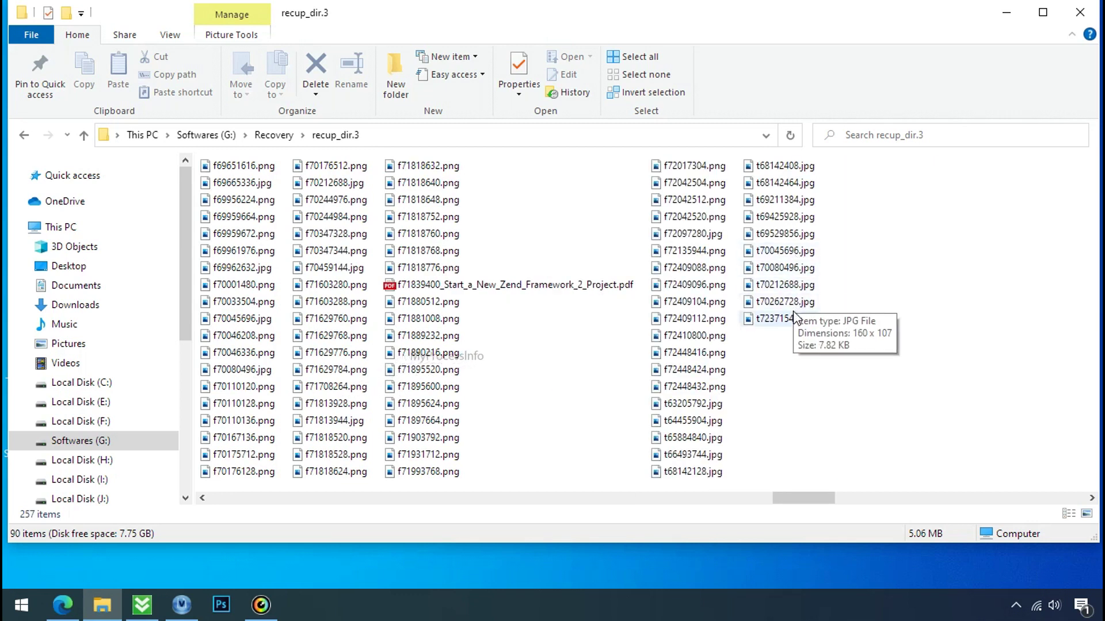